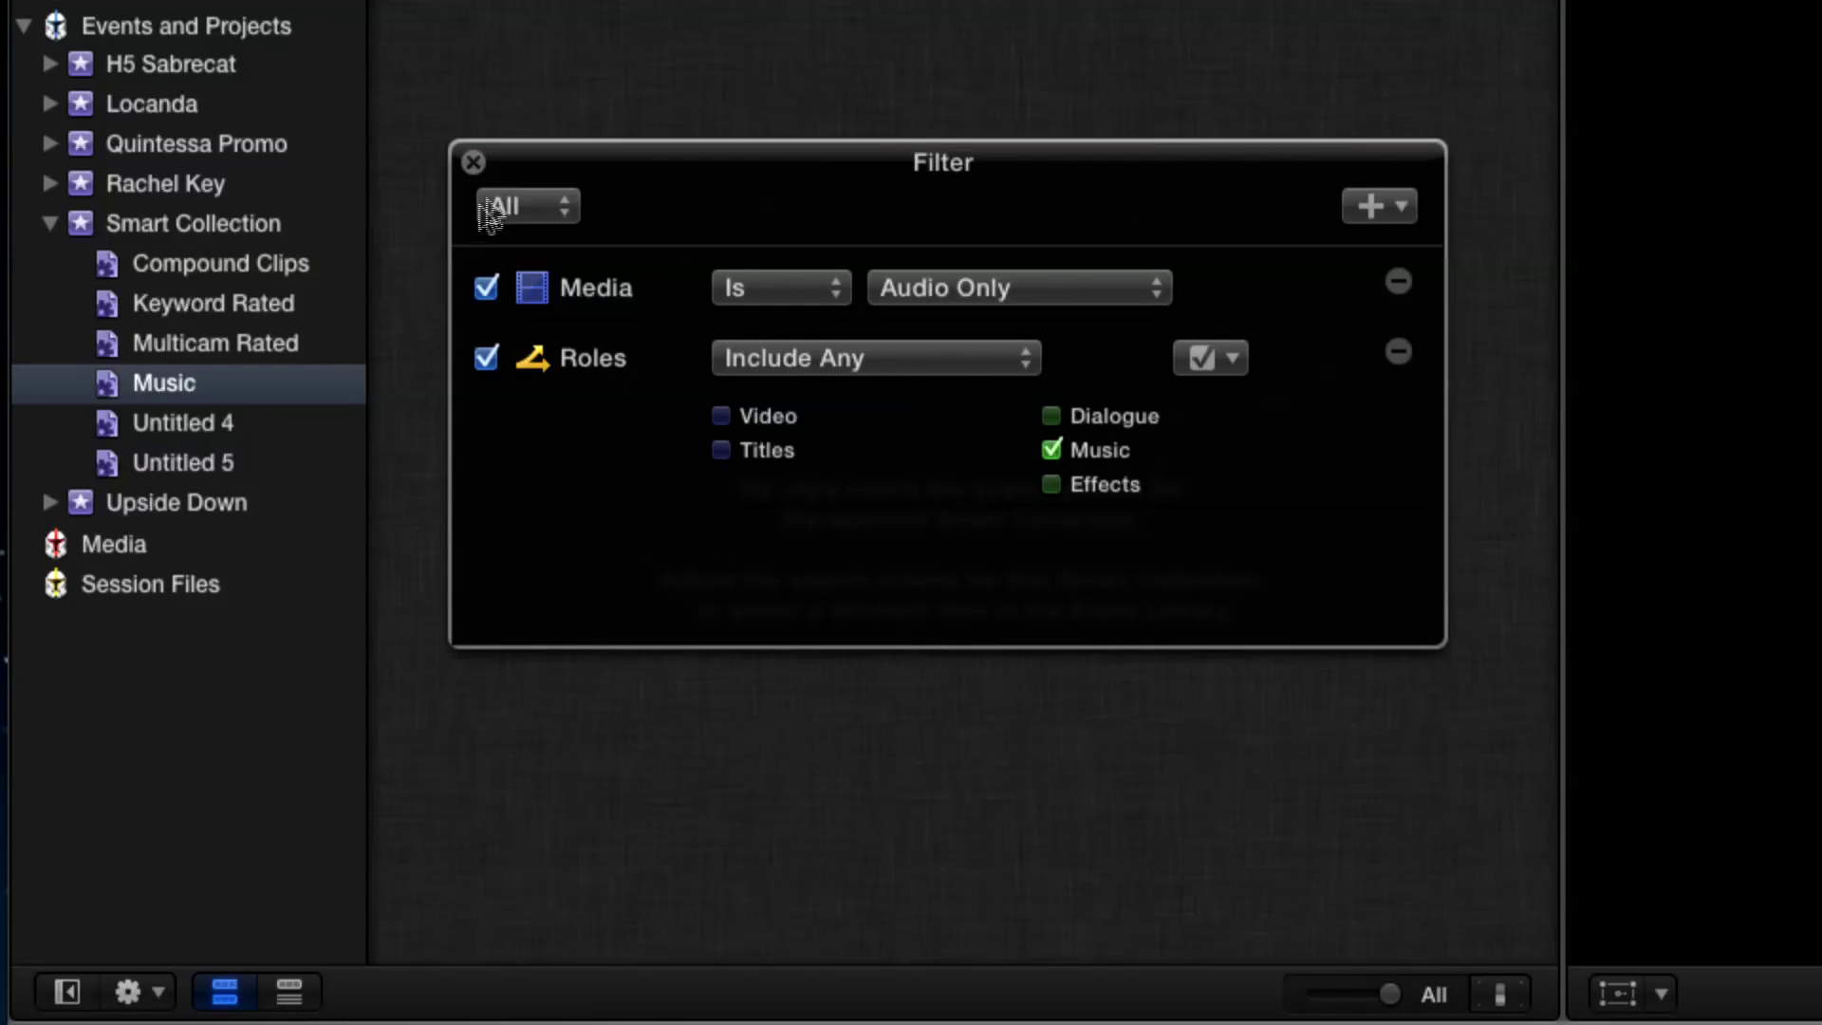
Rename the Untitled 4 smart collection to Photoshop.
left_click(473, 162)
left_click(160, 432)
left_click(158, 429)
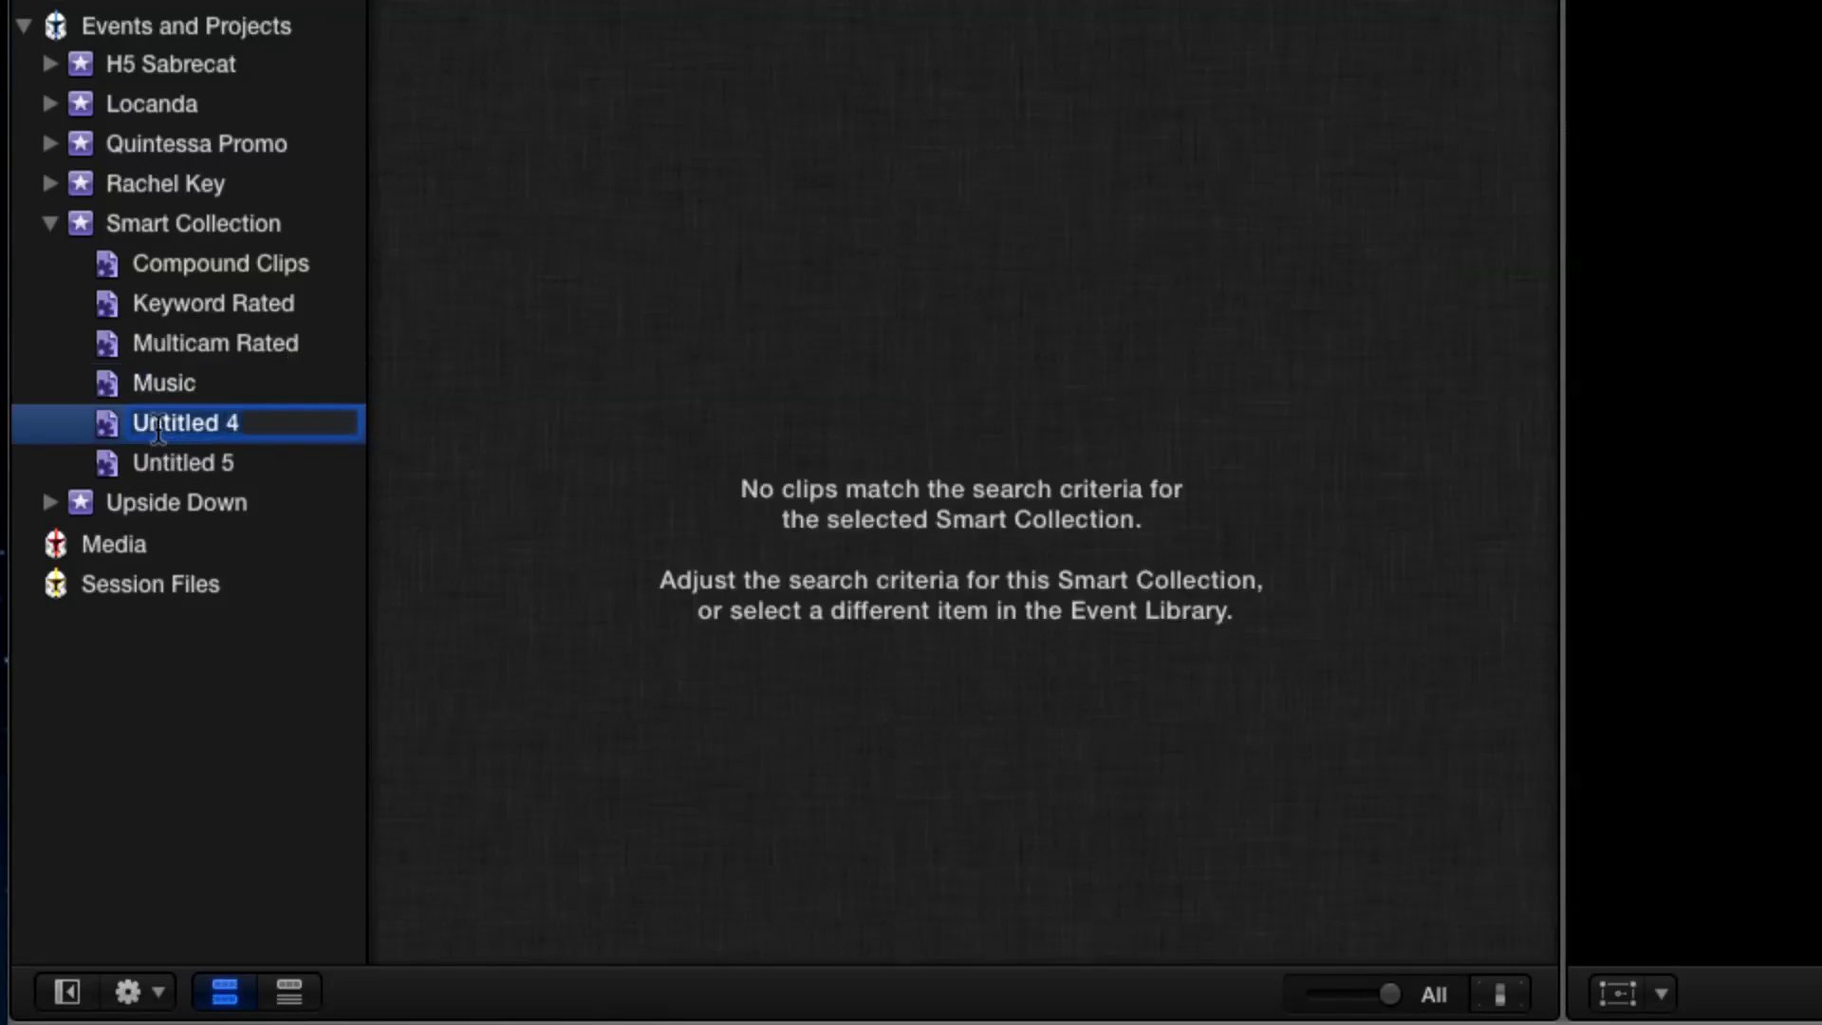
type("Photoshop")
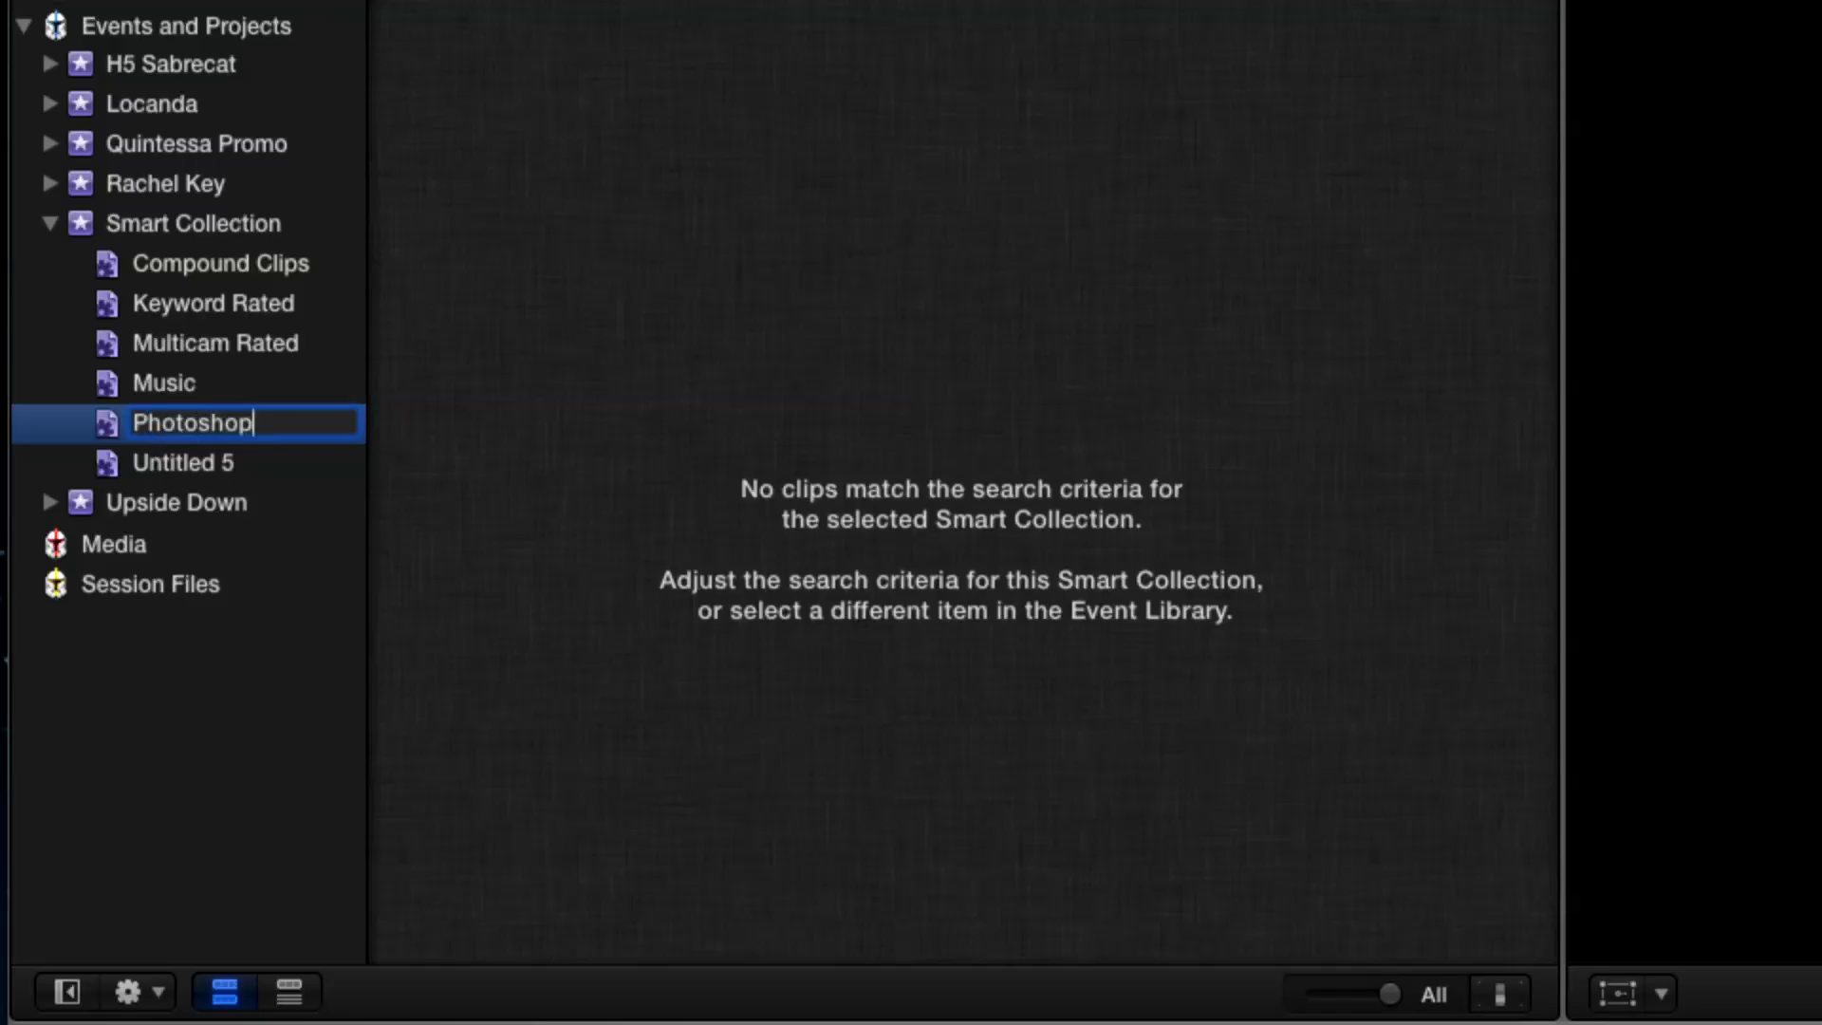
key("Return")
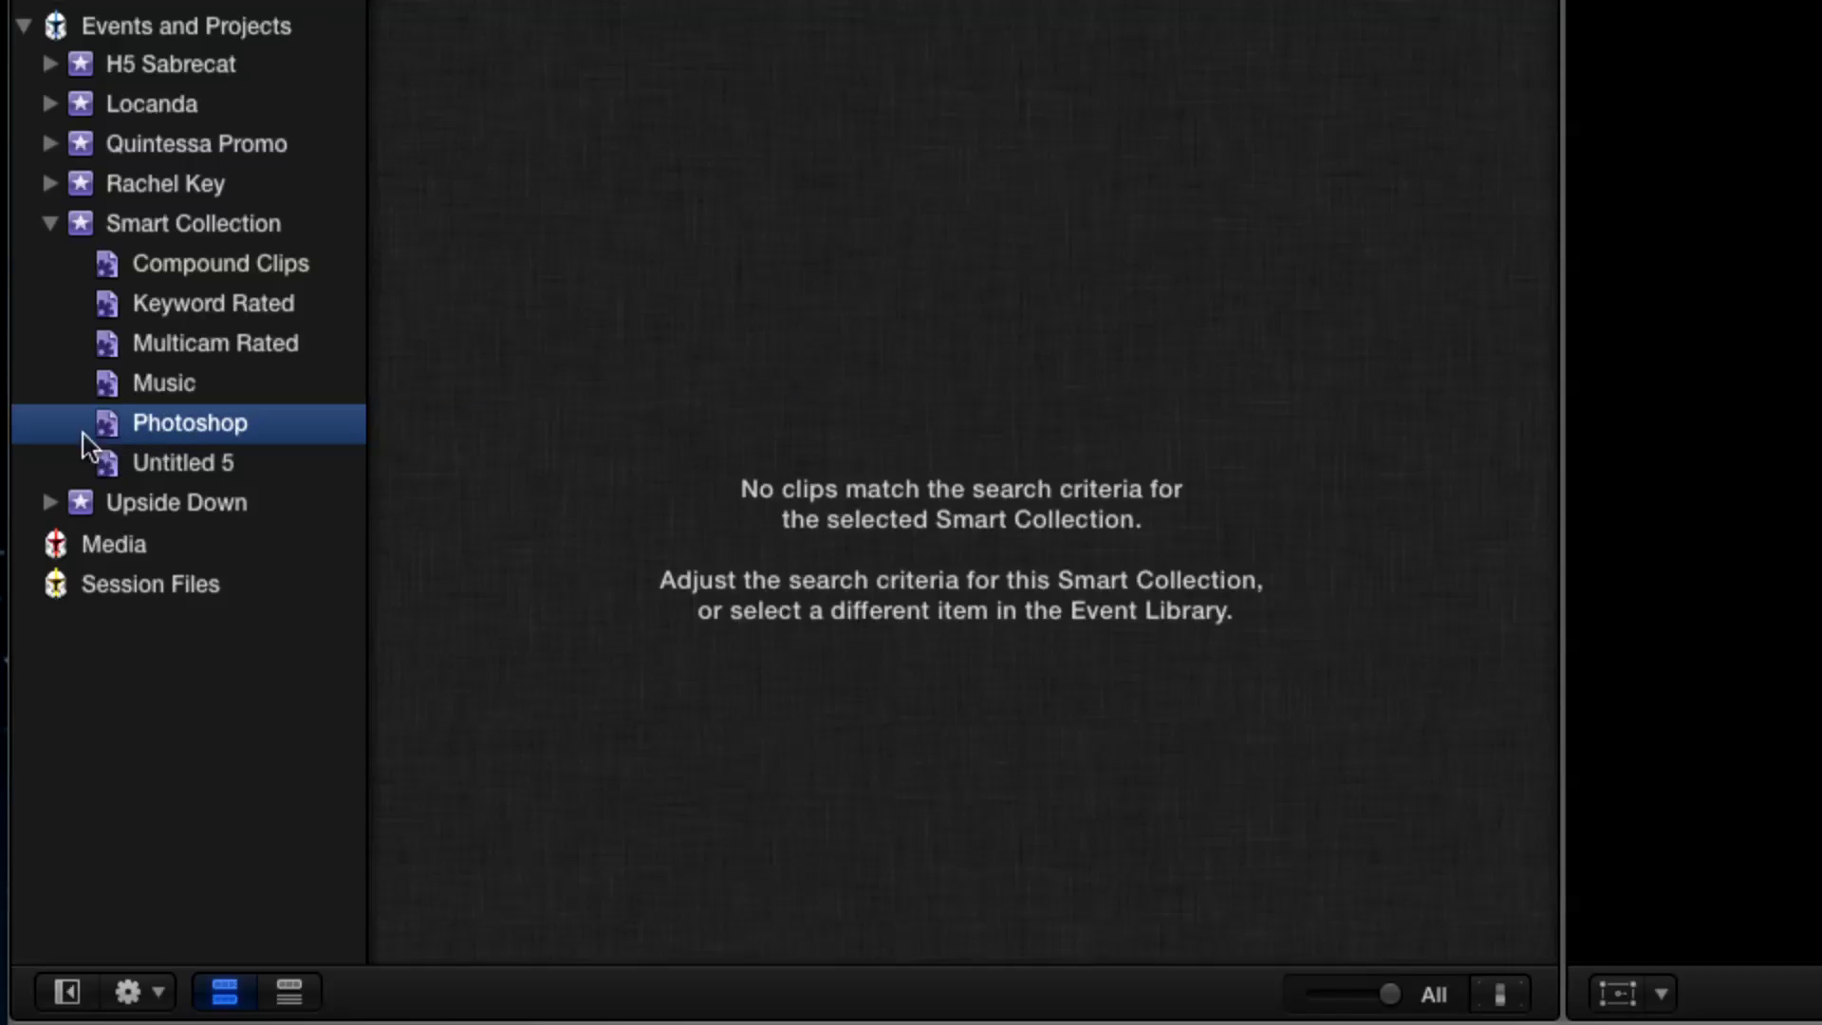
Add a Clip Type rule set to Layered Graphic to the Photoshop collection.
double_click(116, 438)
left_click(1370, 206)
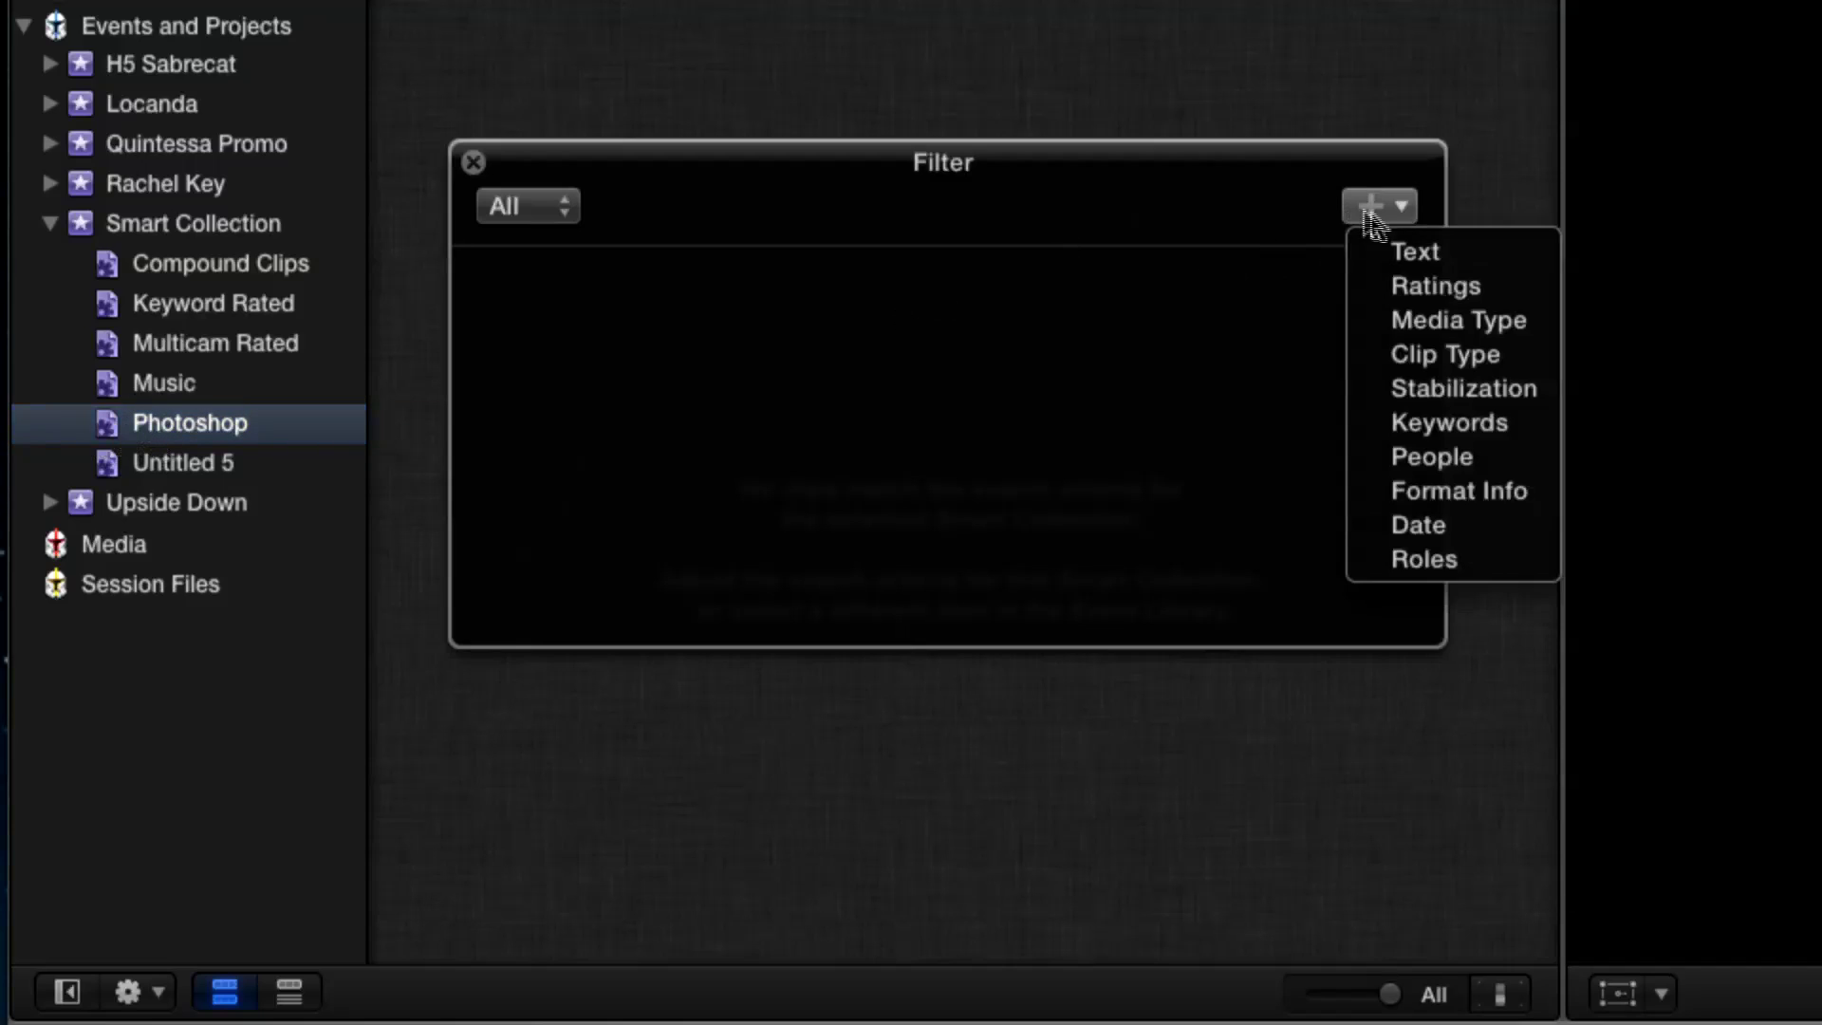
left_click(1438, 355)
left_click(1075, 291)
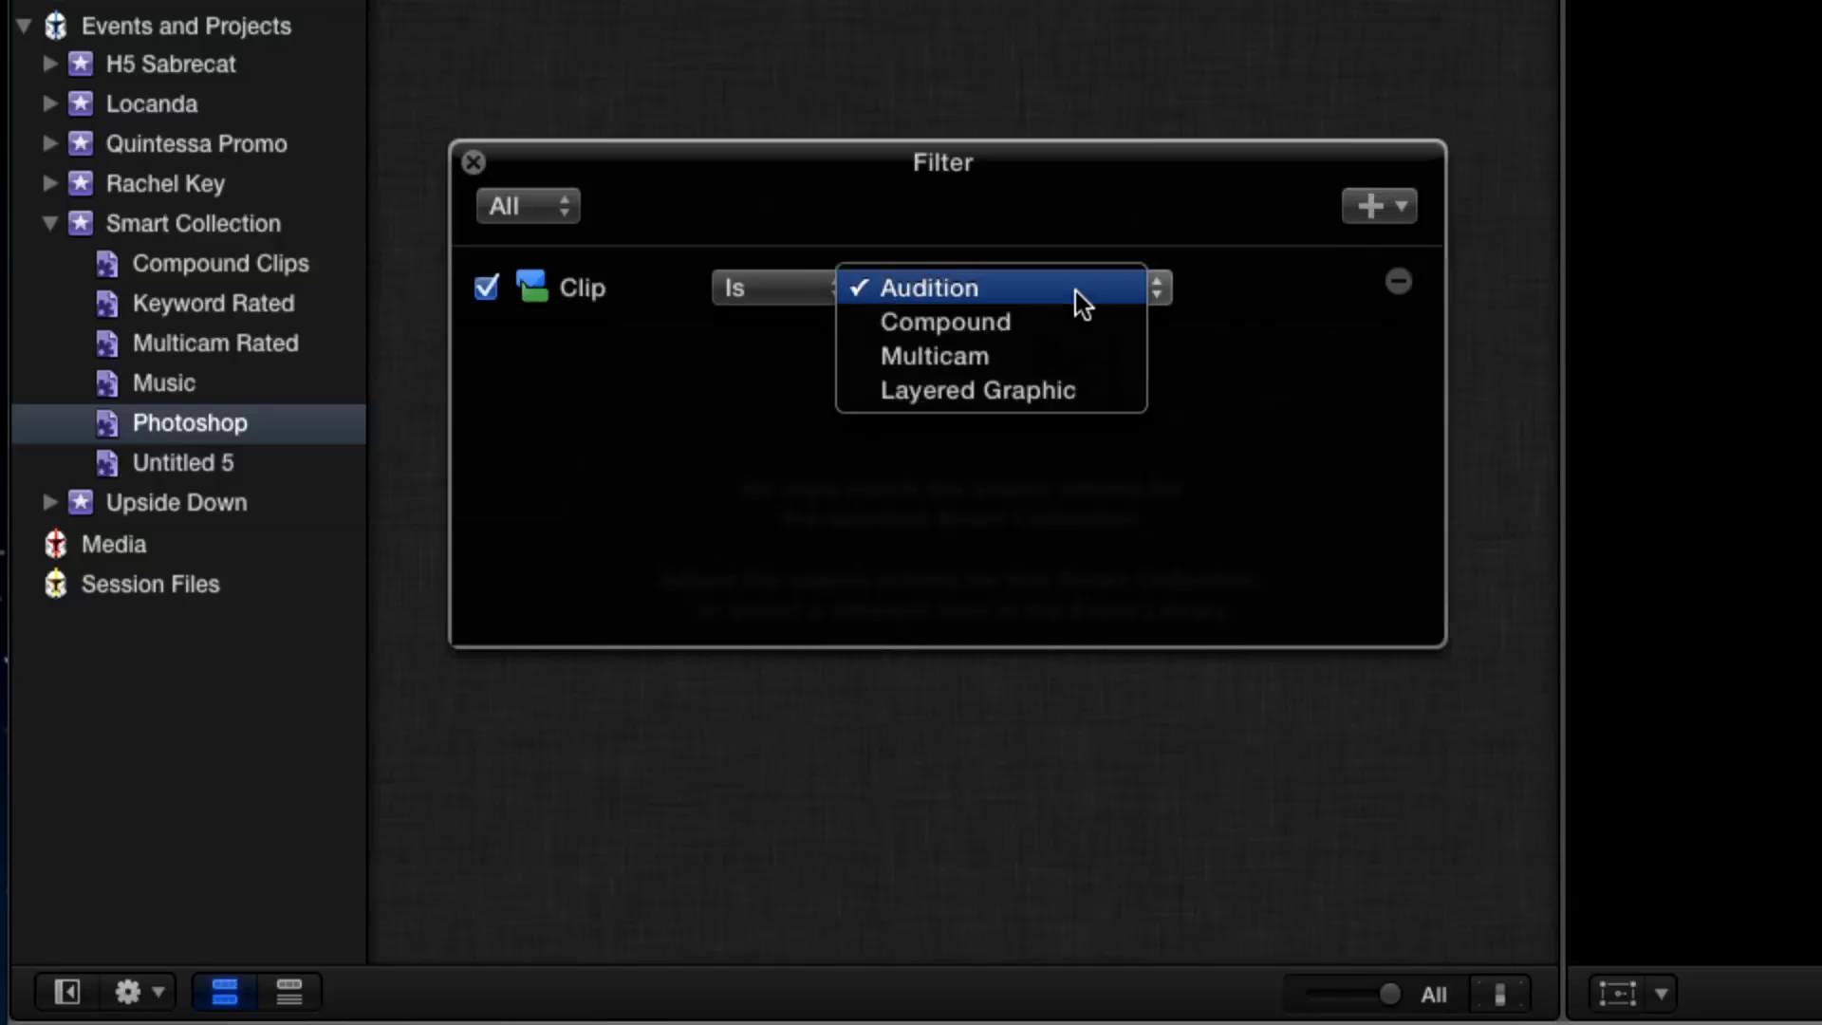
key("Return")
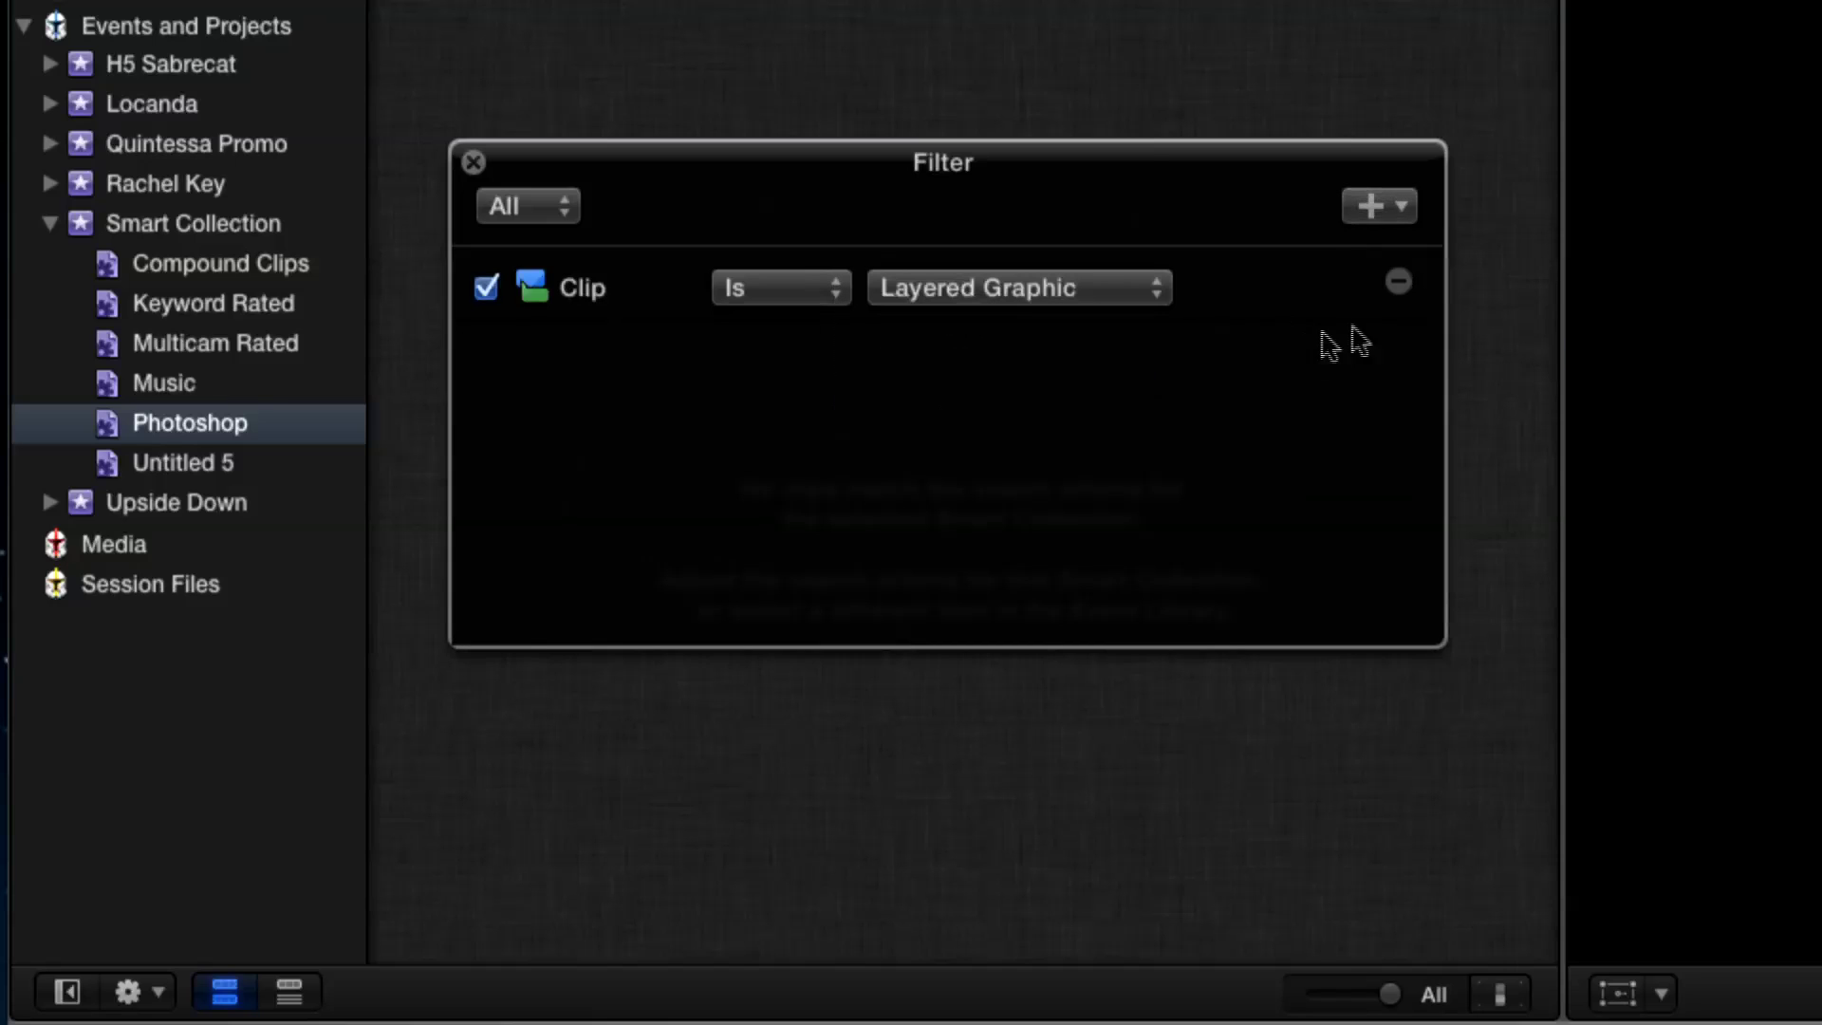
left_click(472, 161)
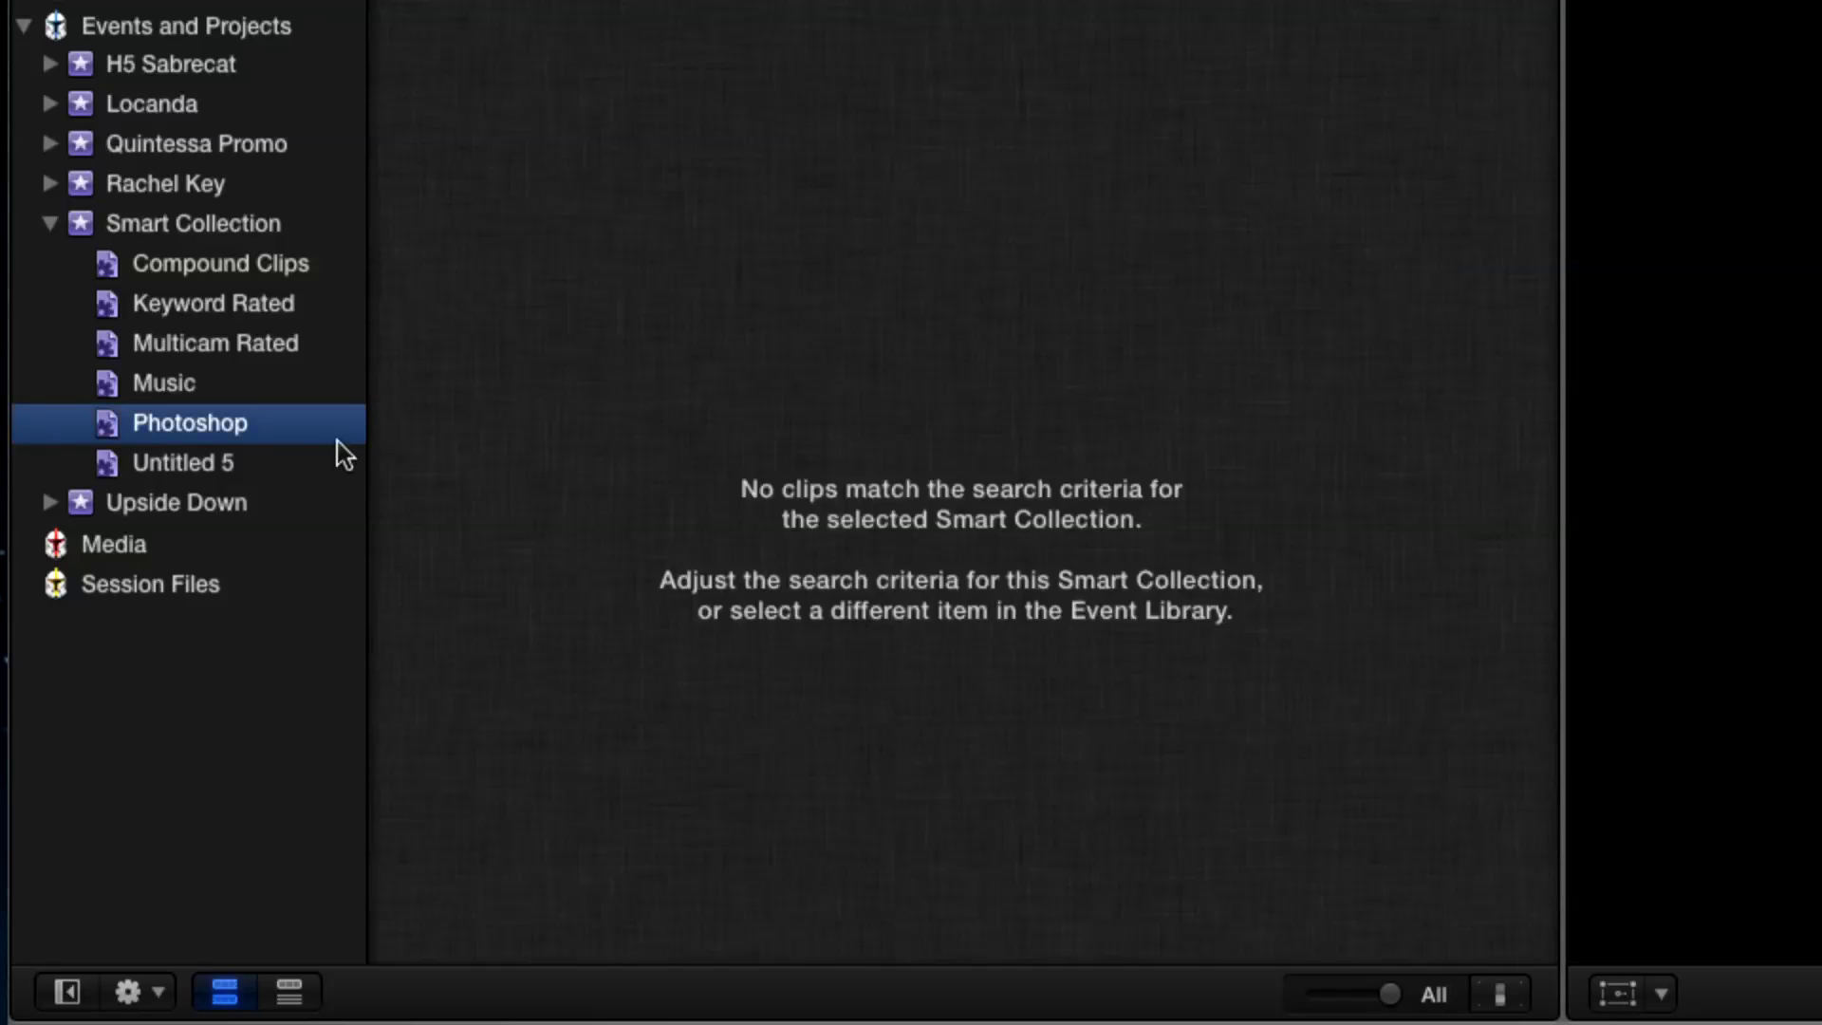
Open Untitled 5's filter rules, then show the browser's All Clips / Hide Rejected / Rejected choices.
double_click(186, 475)
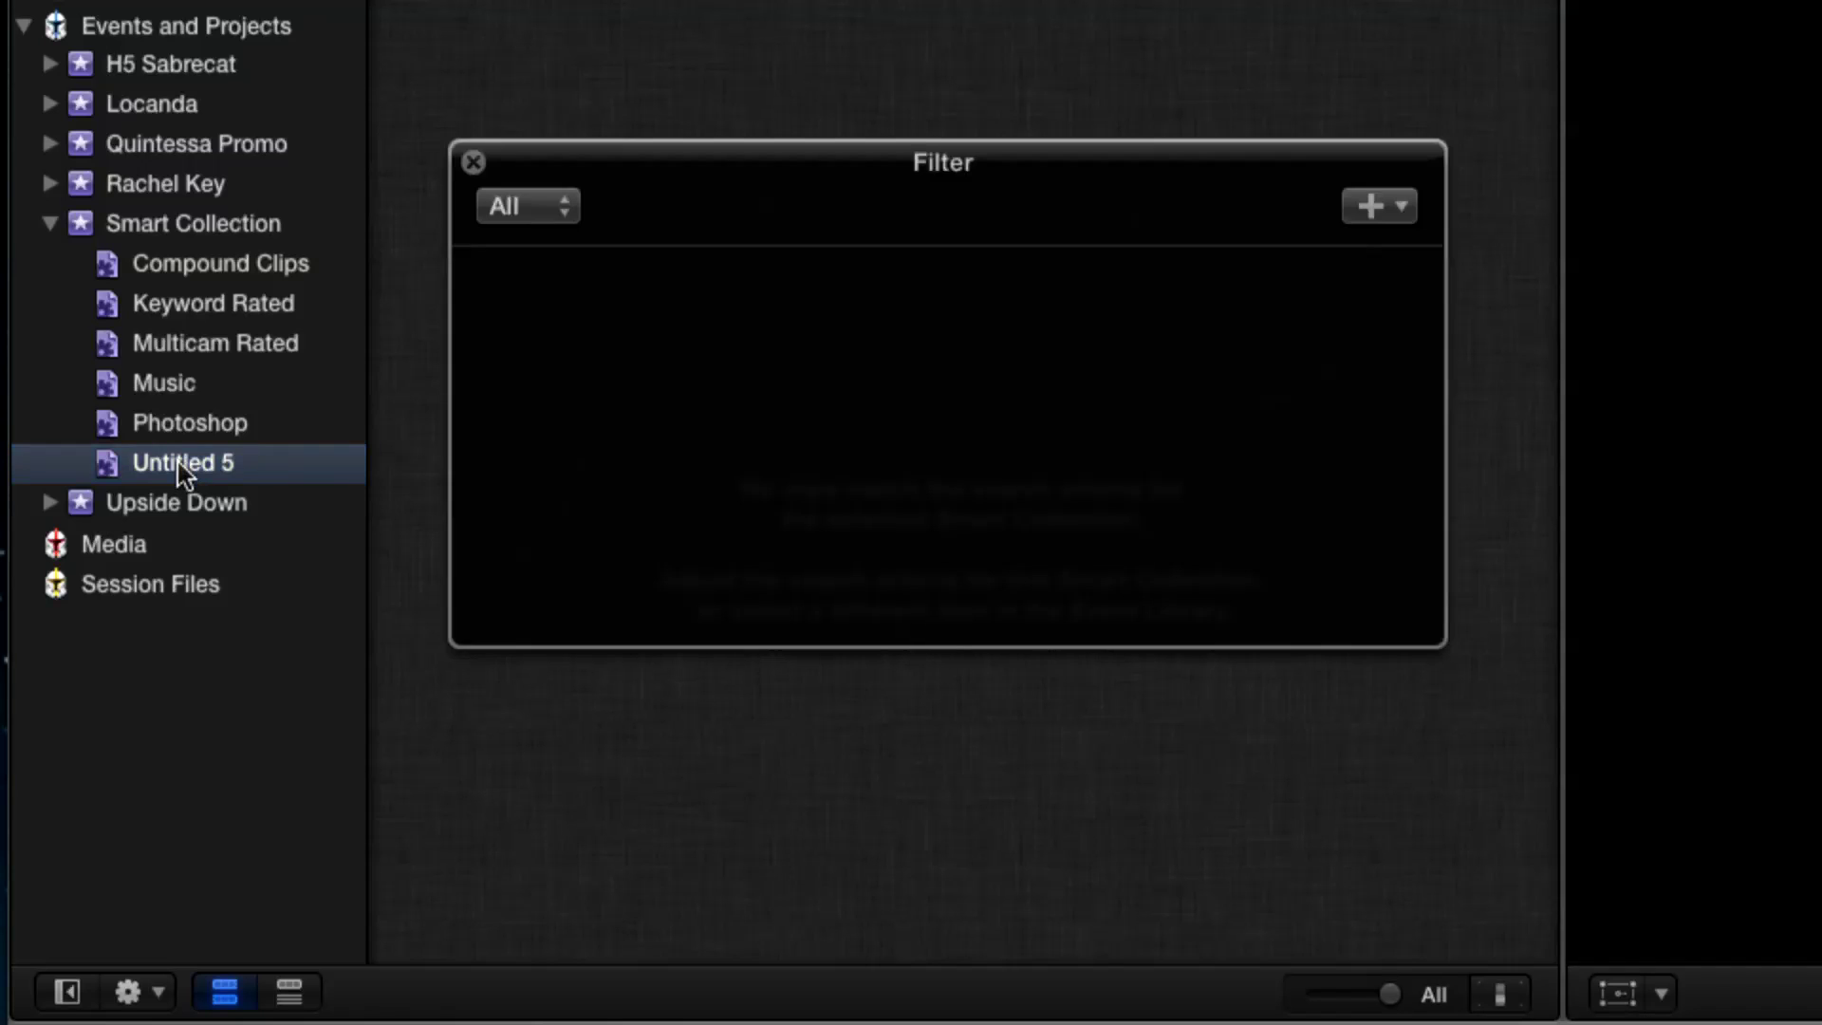
left_click(1381, 205)
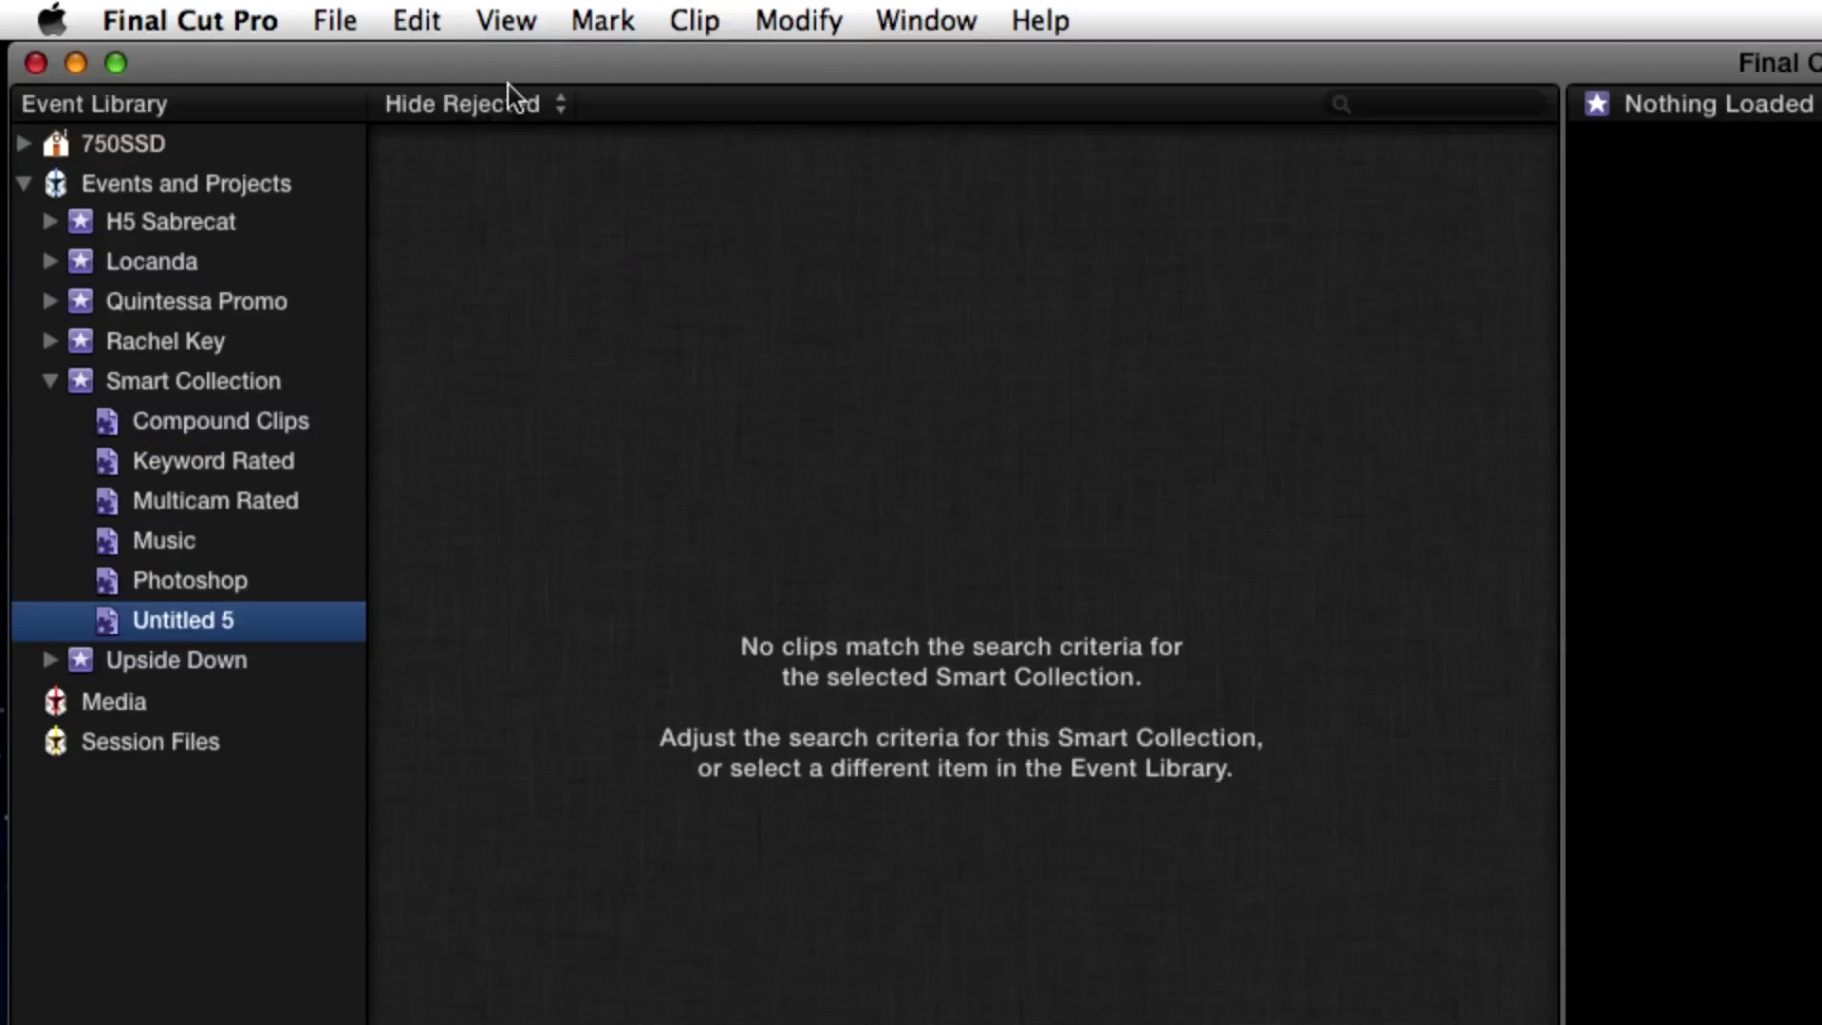
left_click(508, 103)
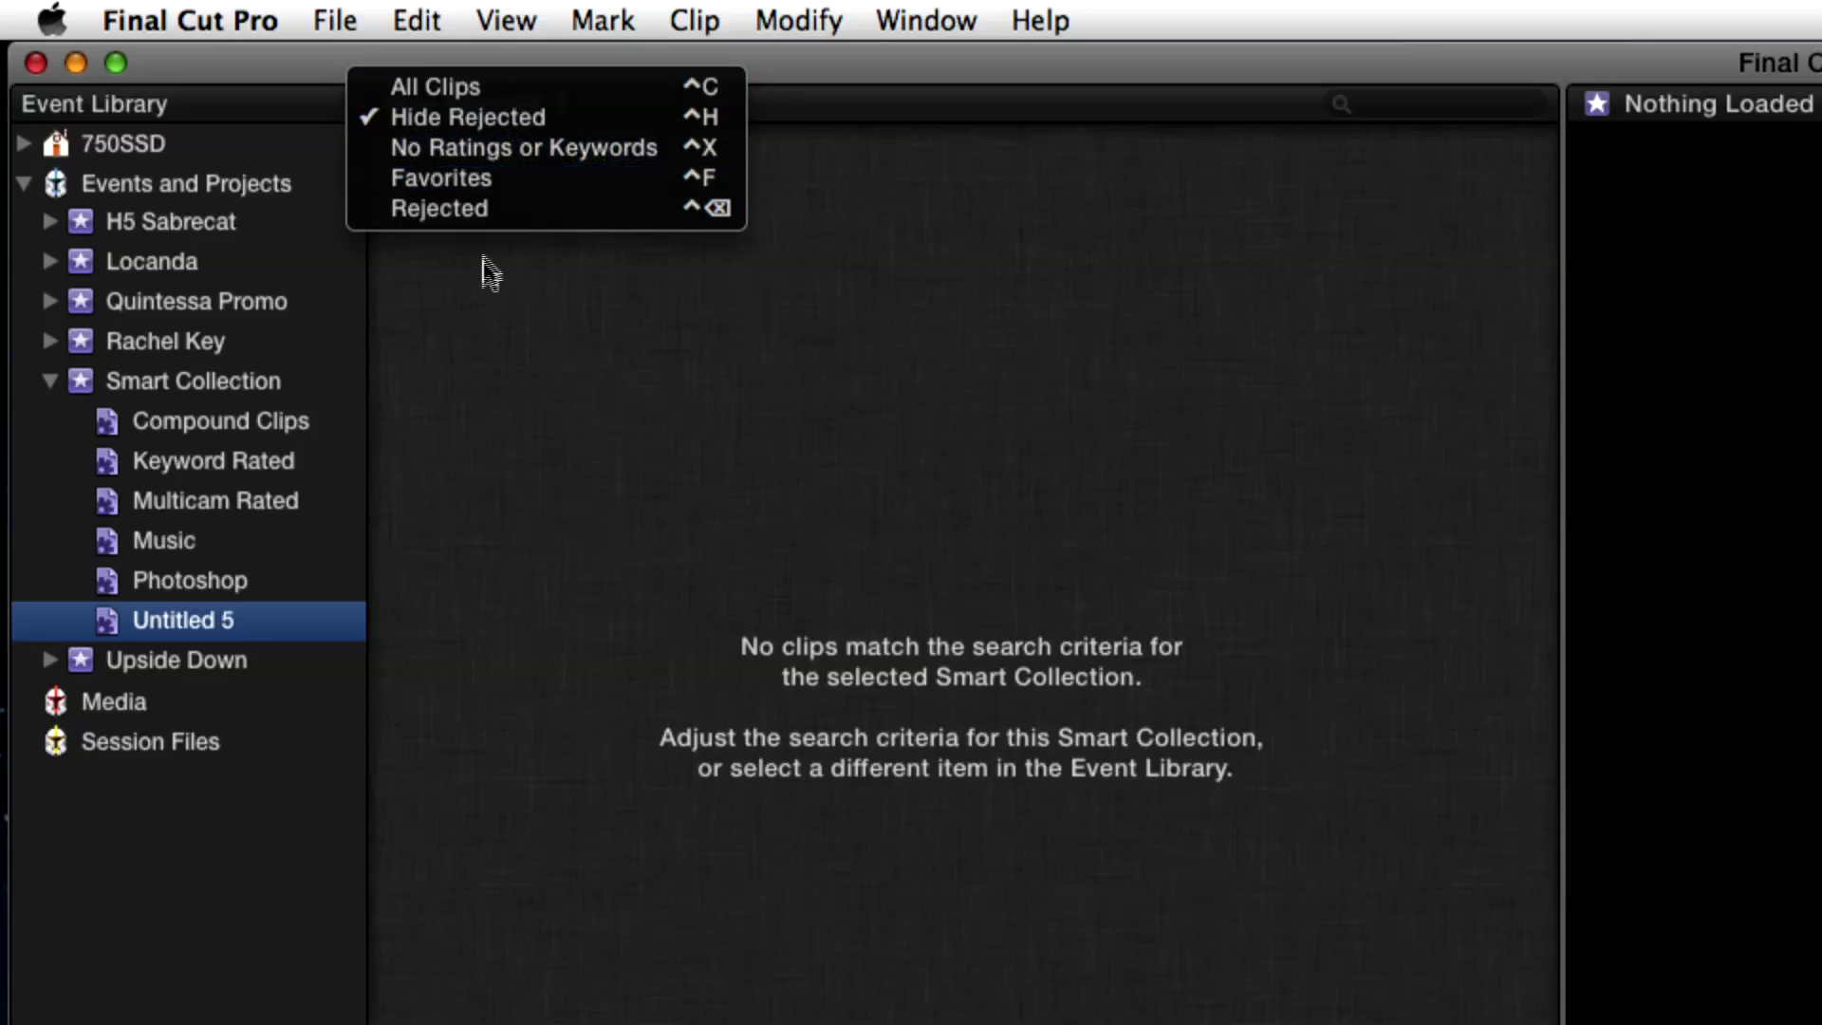
left_click(402, 117)
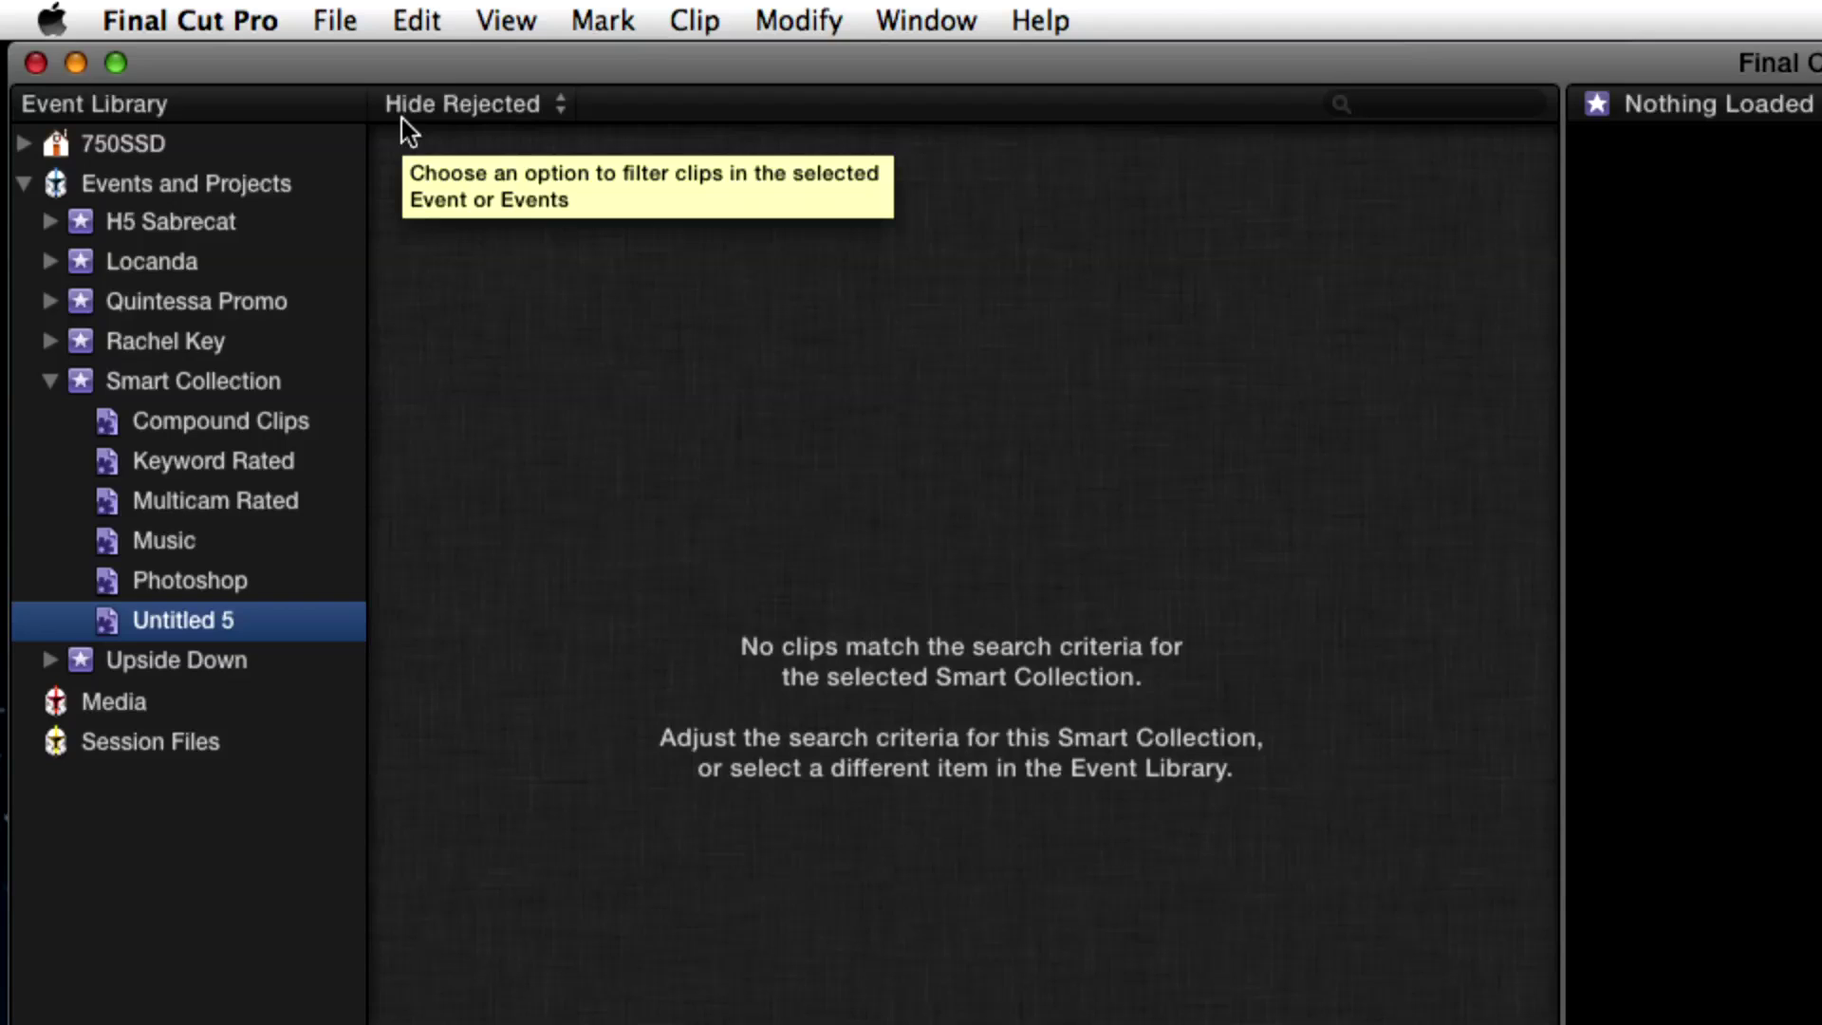
left_click(479, 104)
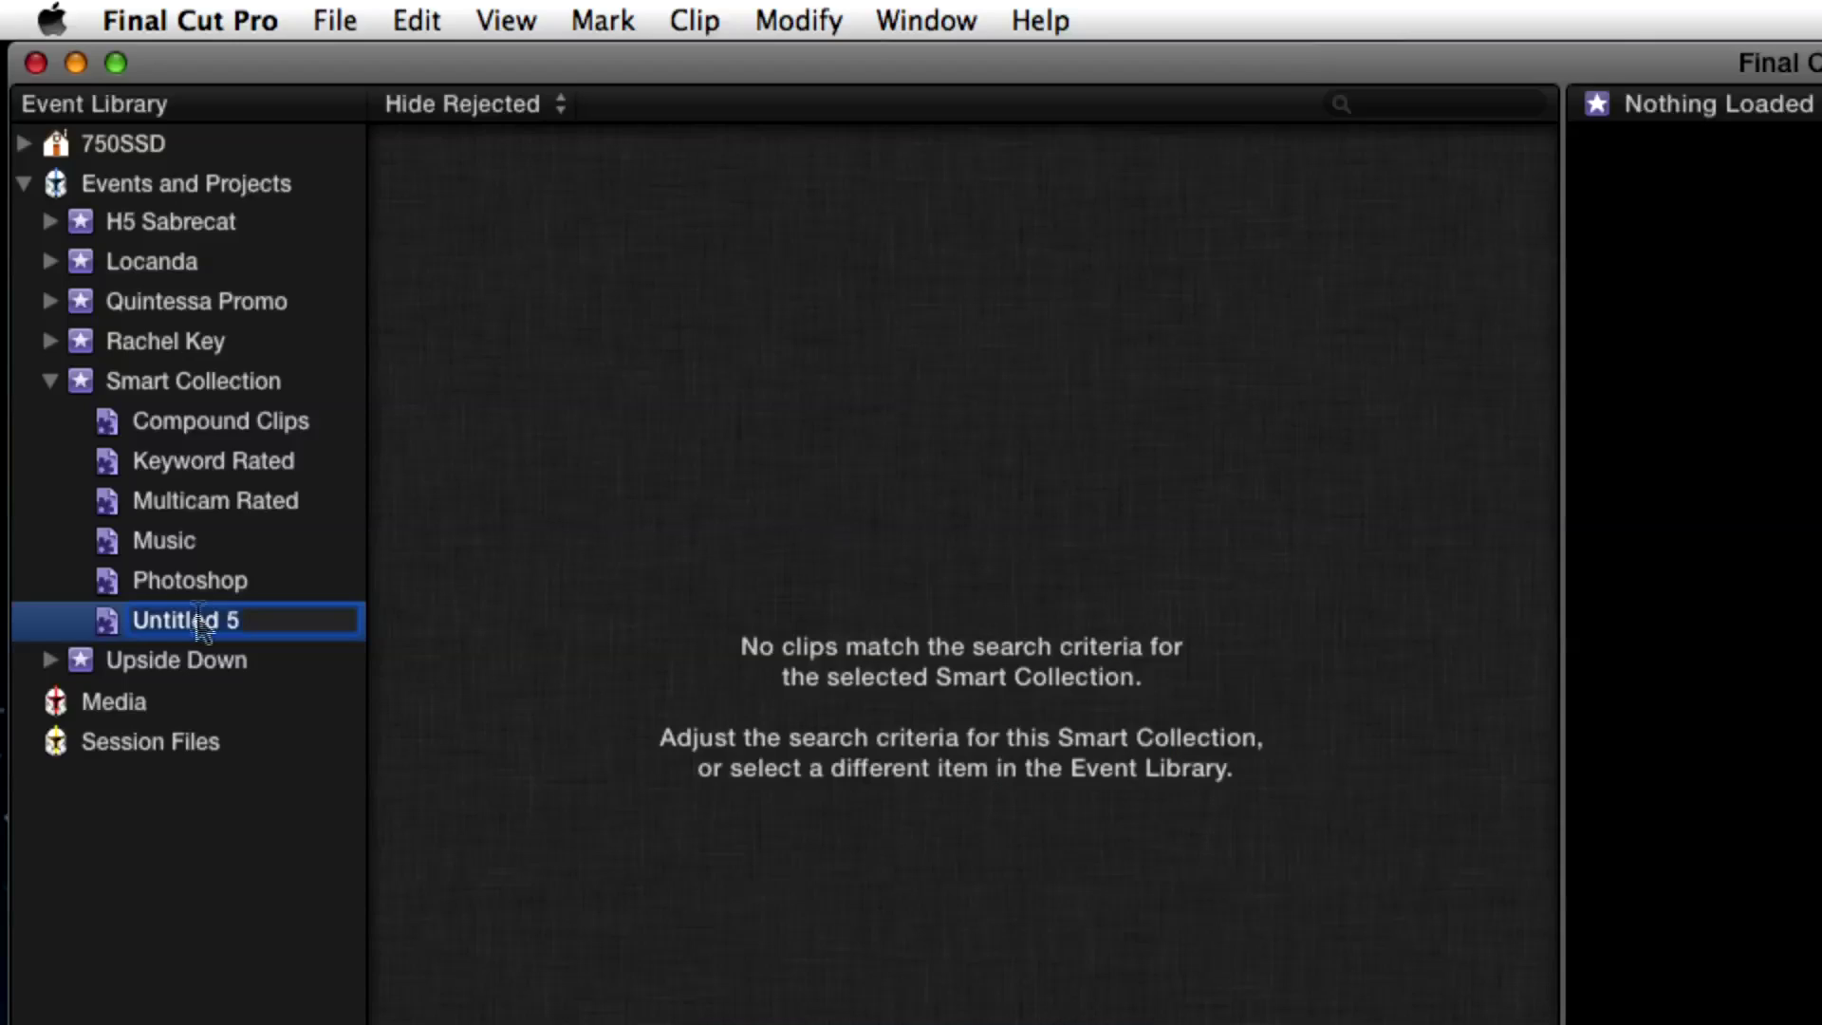
Name Untitled 5 'Rejected' and give it a Ratings rule set to Rejected.
type("RE")
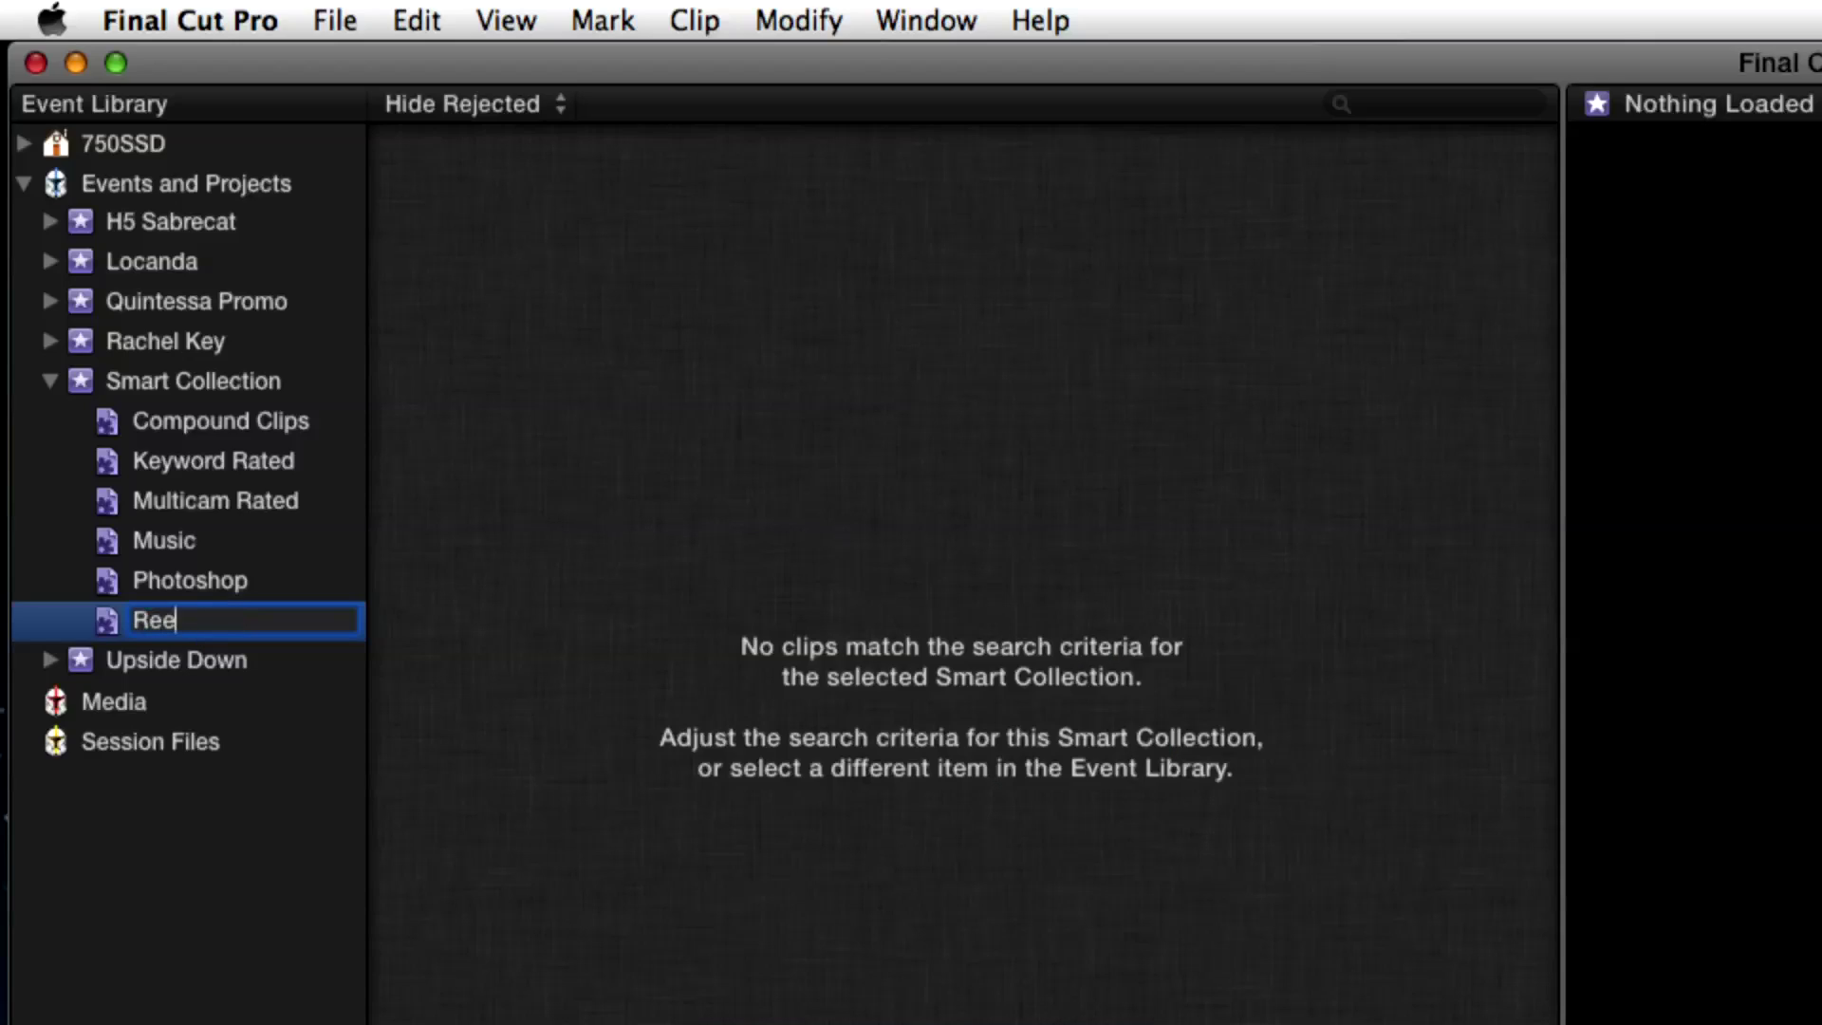
type("jected")
key("Return")
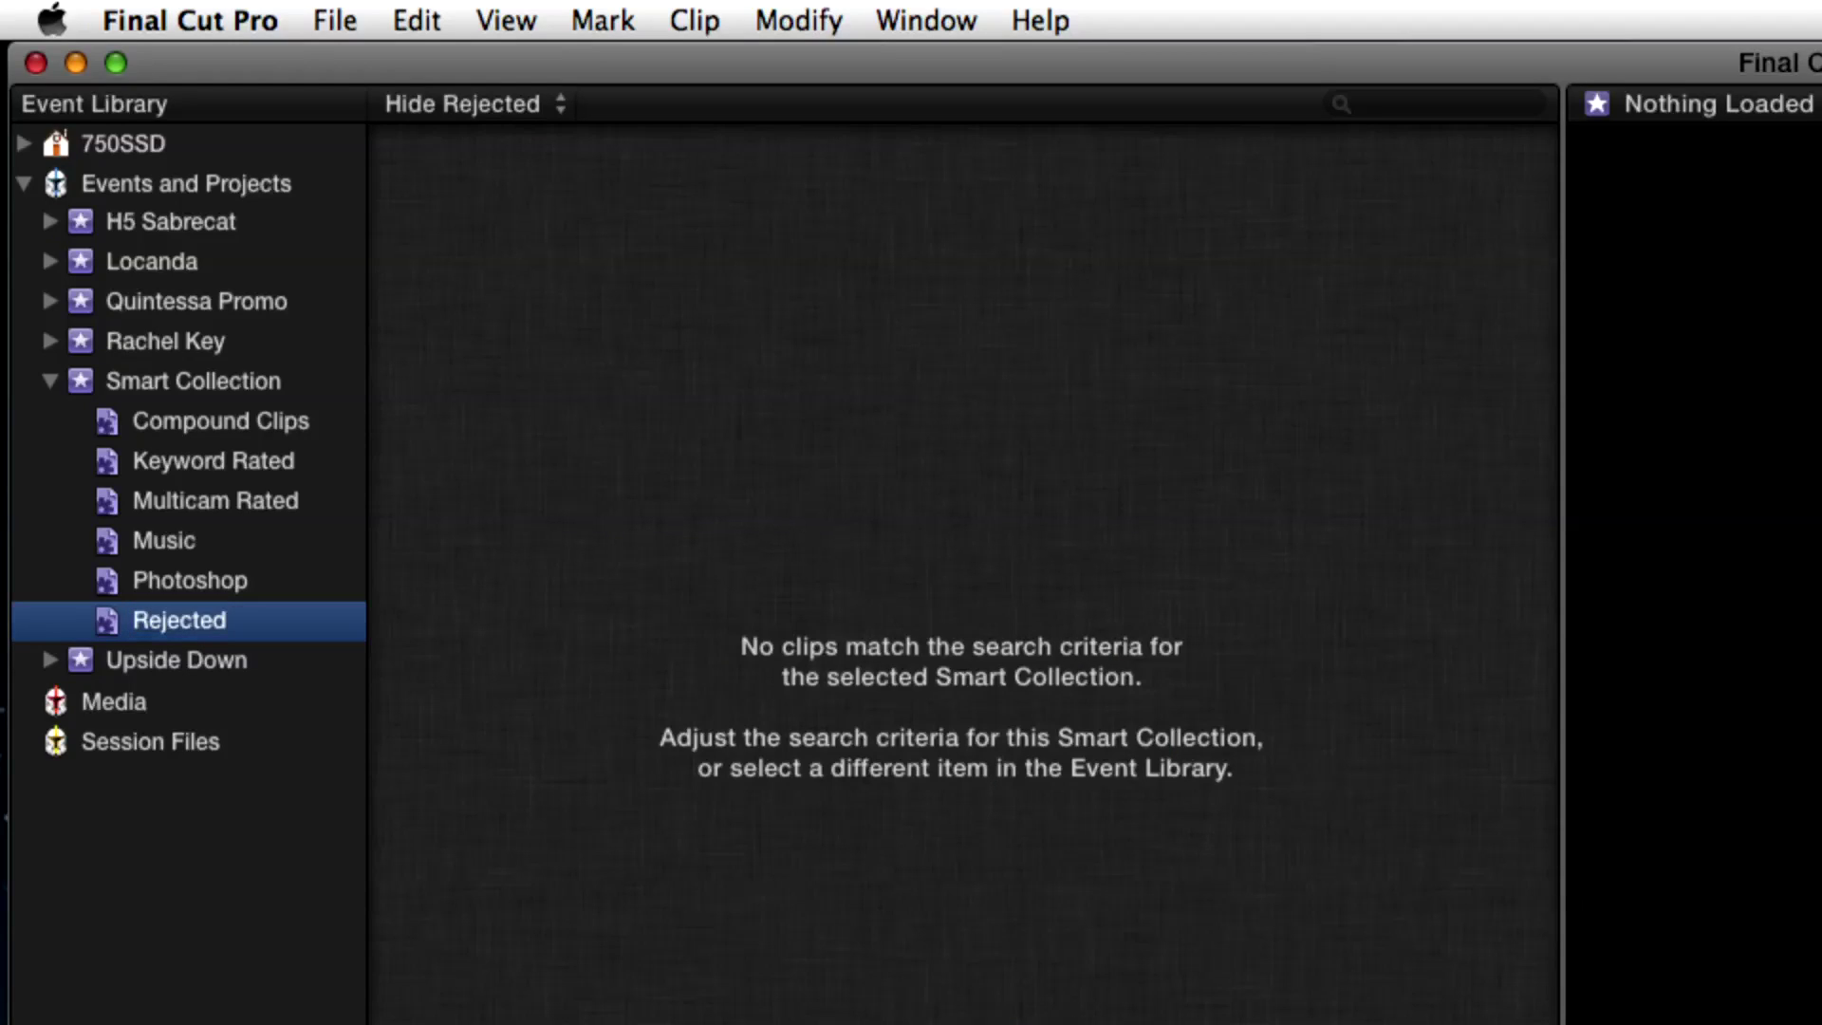
double_click(109, 627)
left_click(1401, 386)
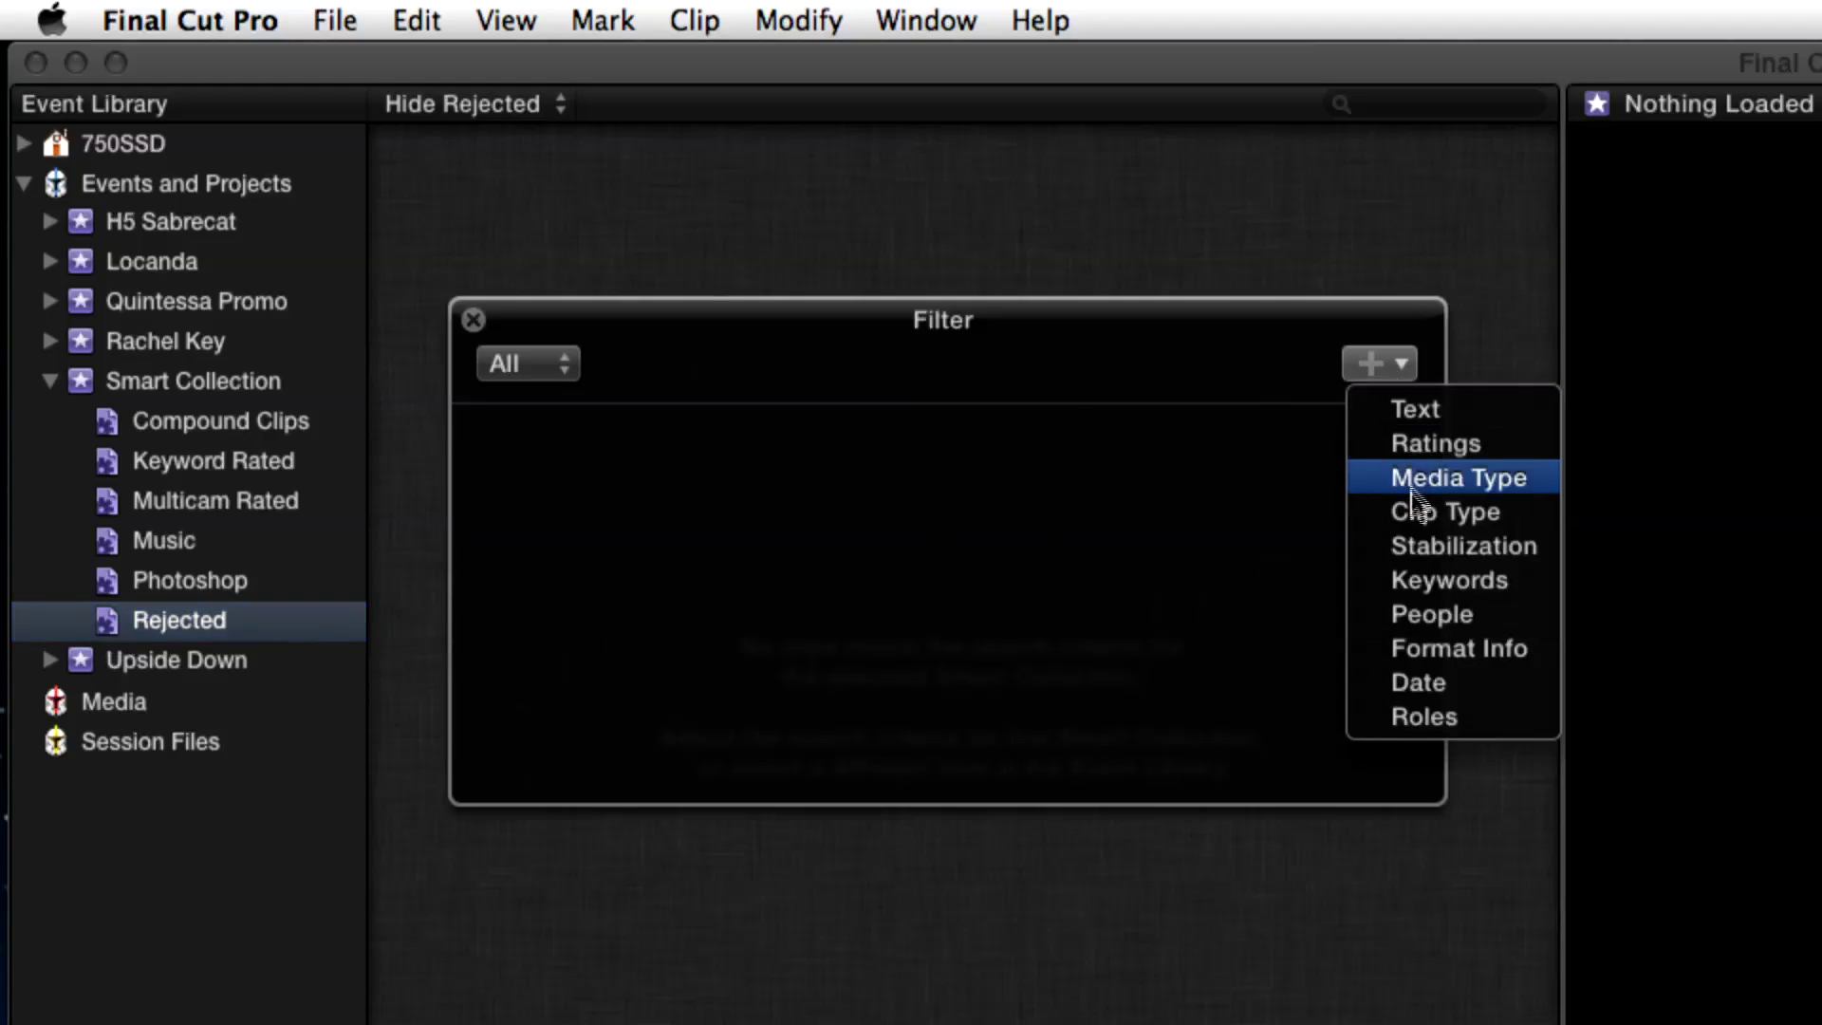
left_click(1435, 443)
left_click(771, 444)
left_click(802, 479)
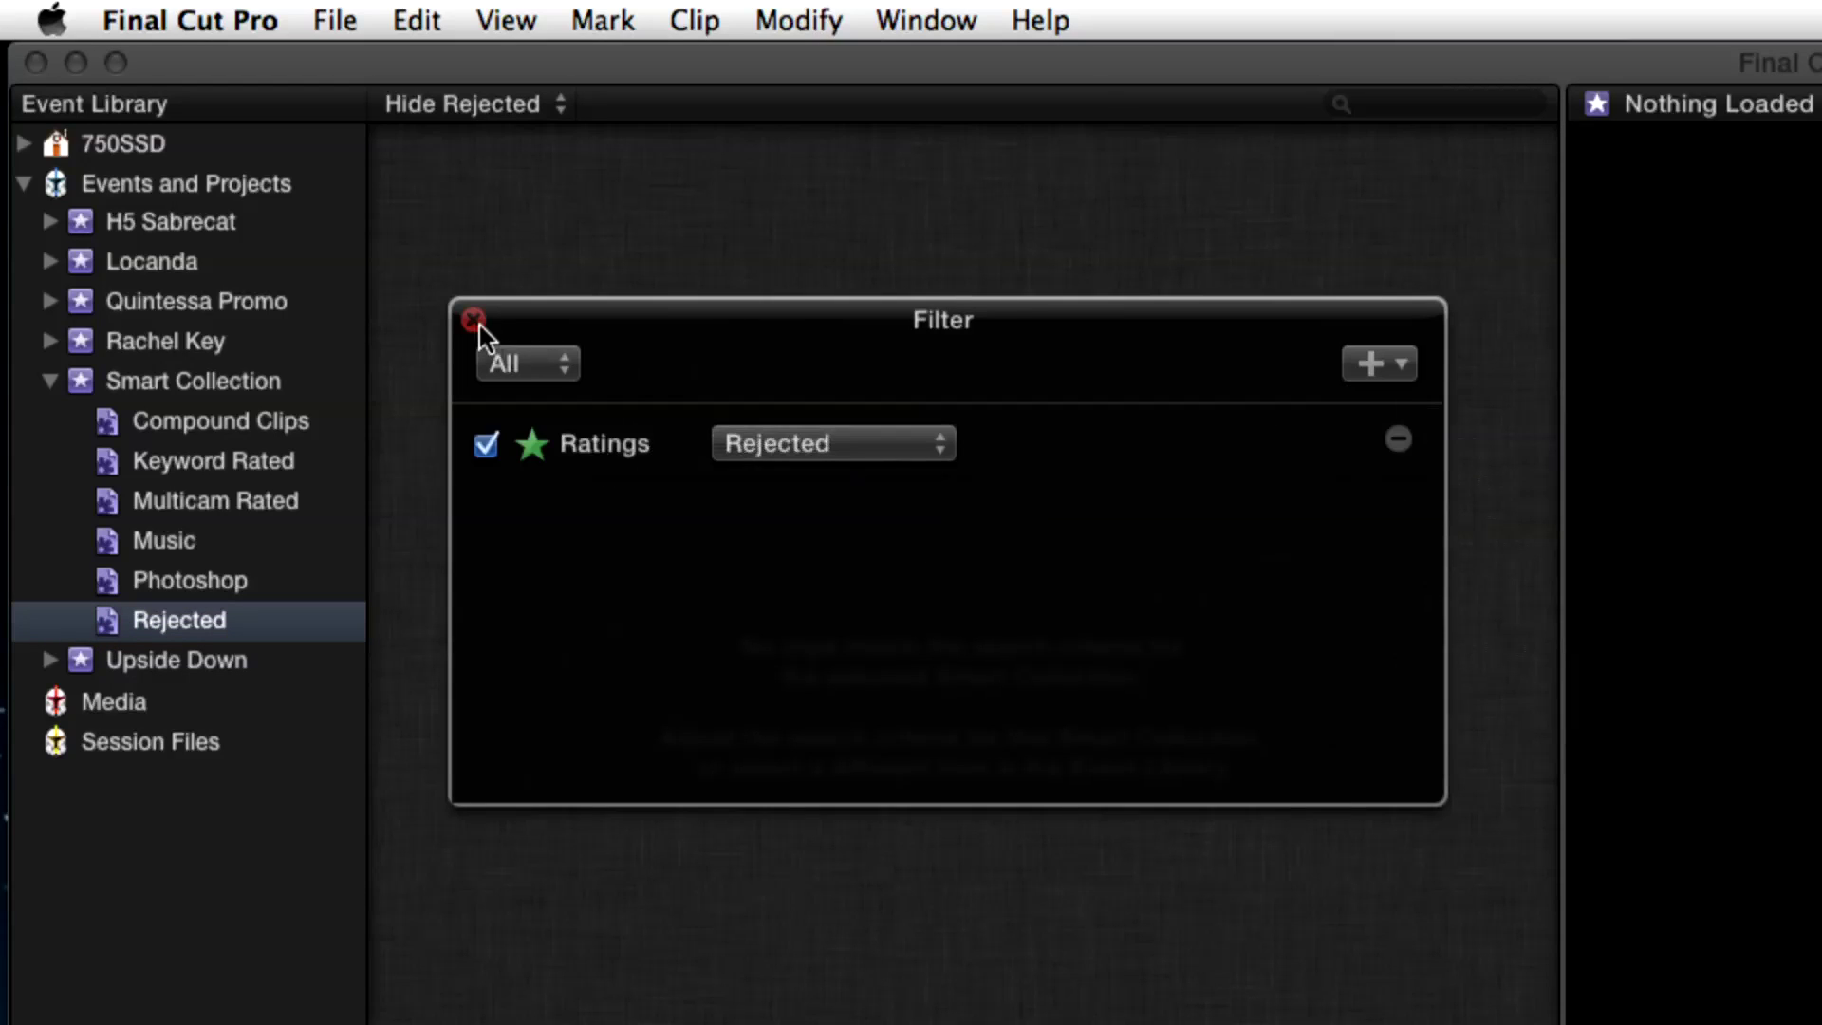
left_click(475, 320)
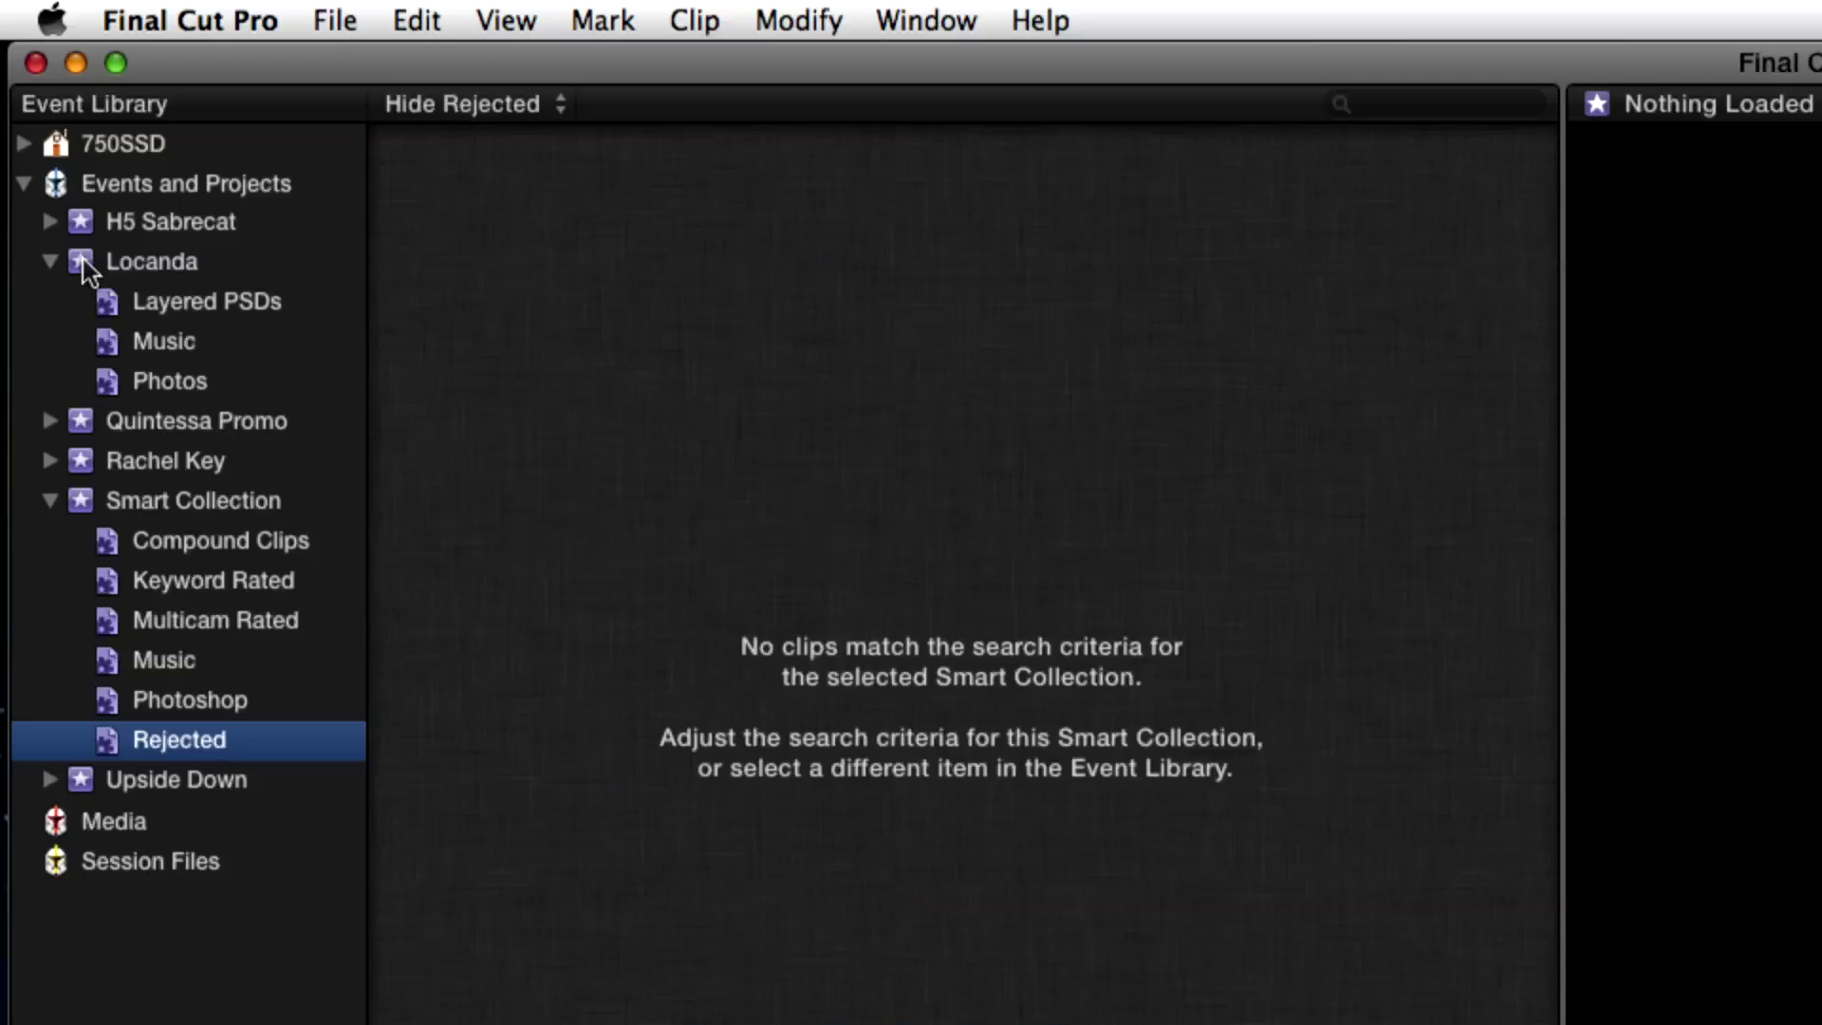
Delete Locanda's Layered PSDs, Music and Photos collections, then select smart collections Compound Clips through Rejected.
left_click(85, 266)
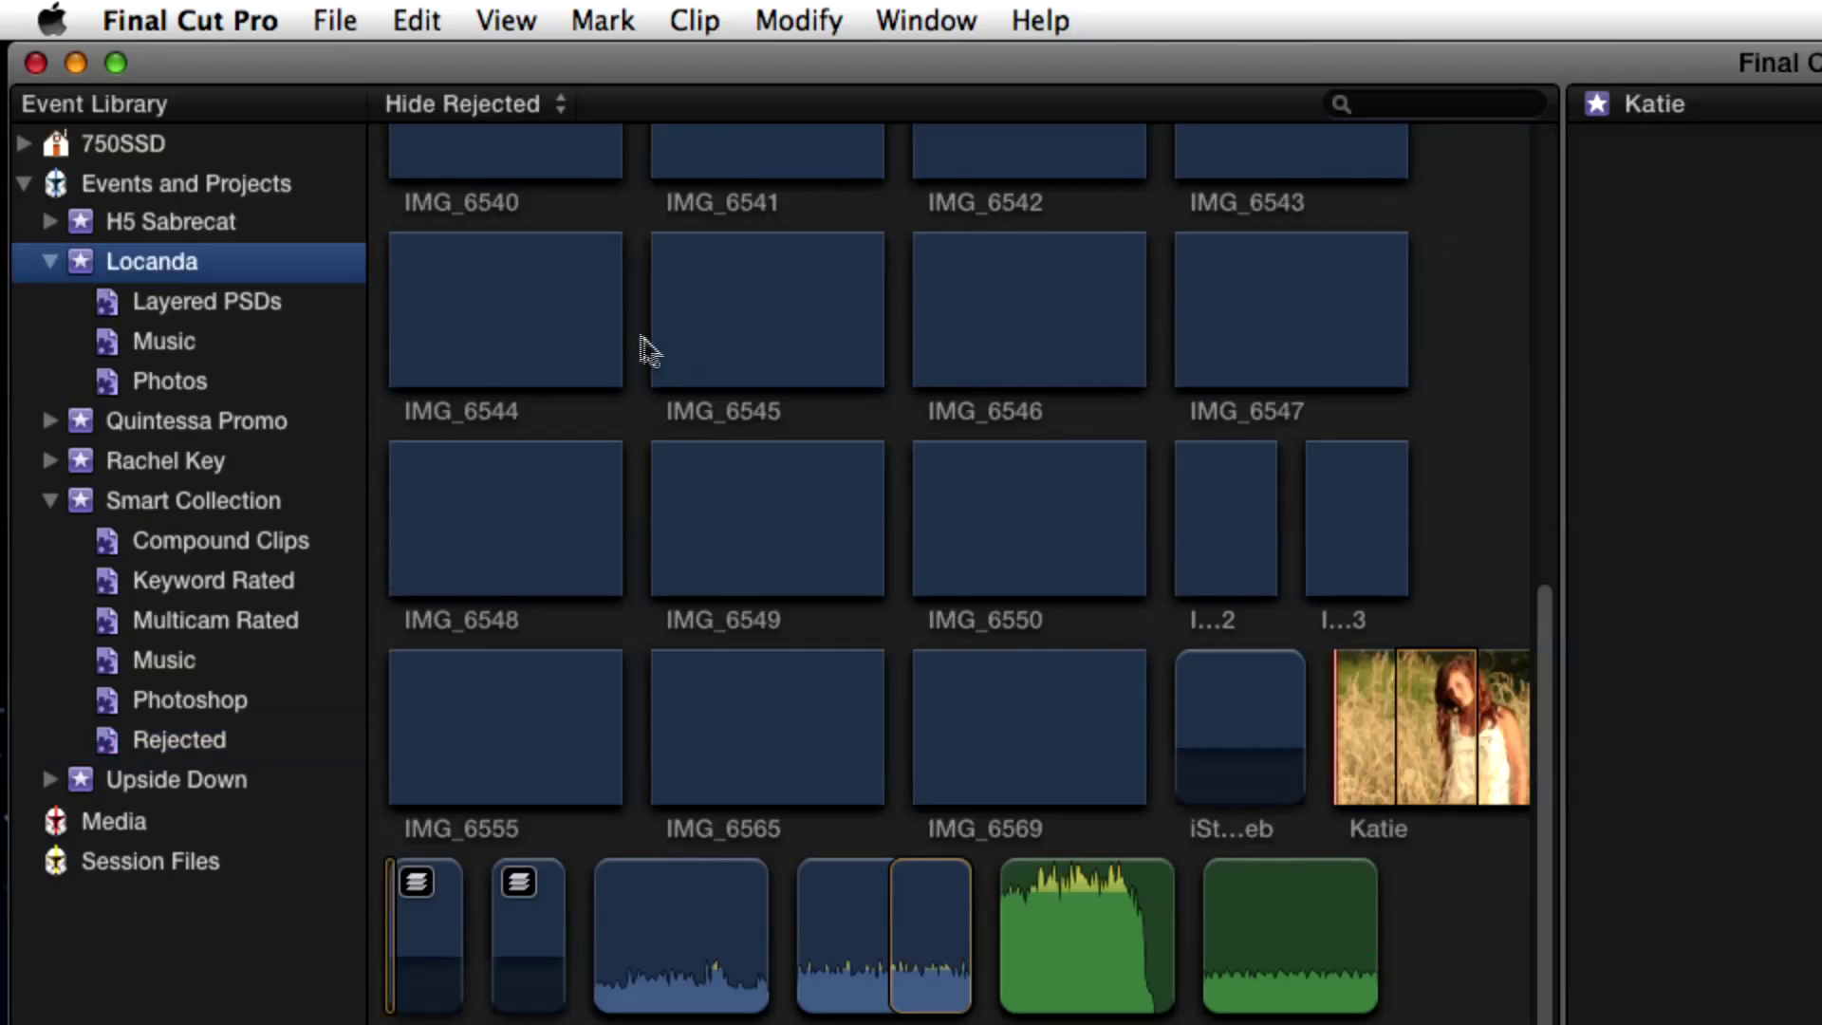
left_click_drag(1545, 650, 1497, 430)
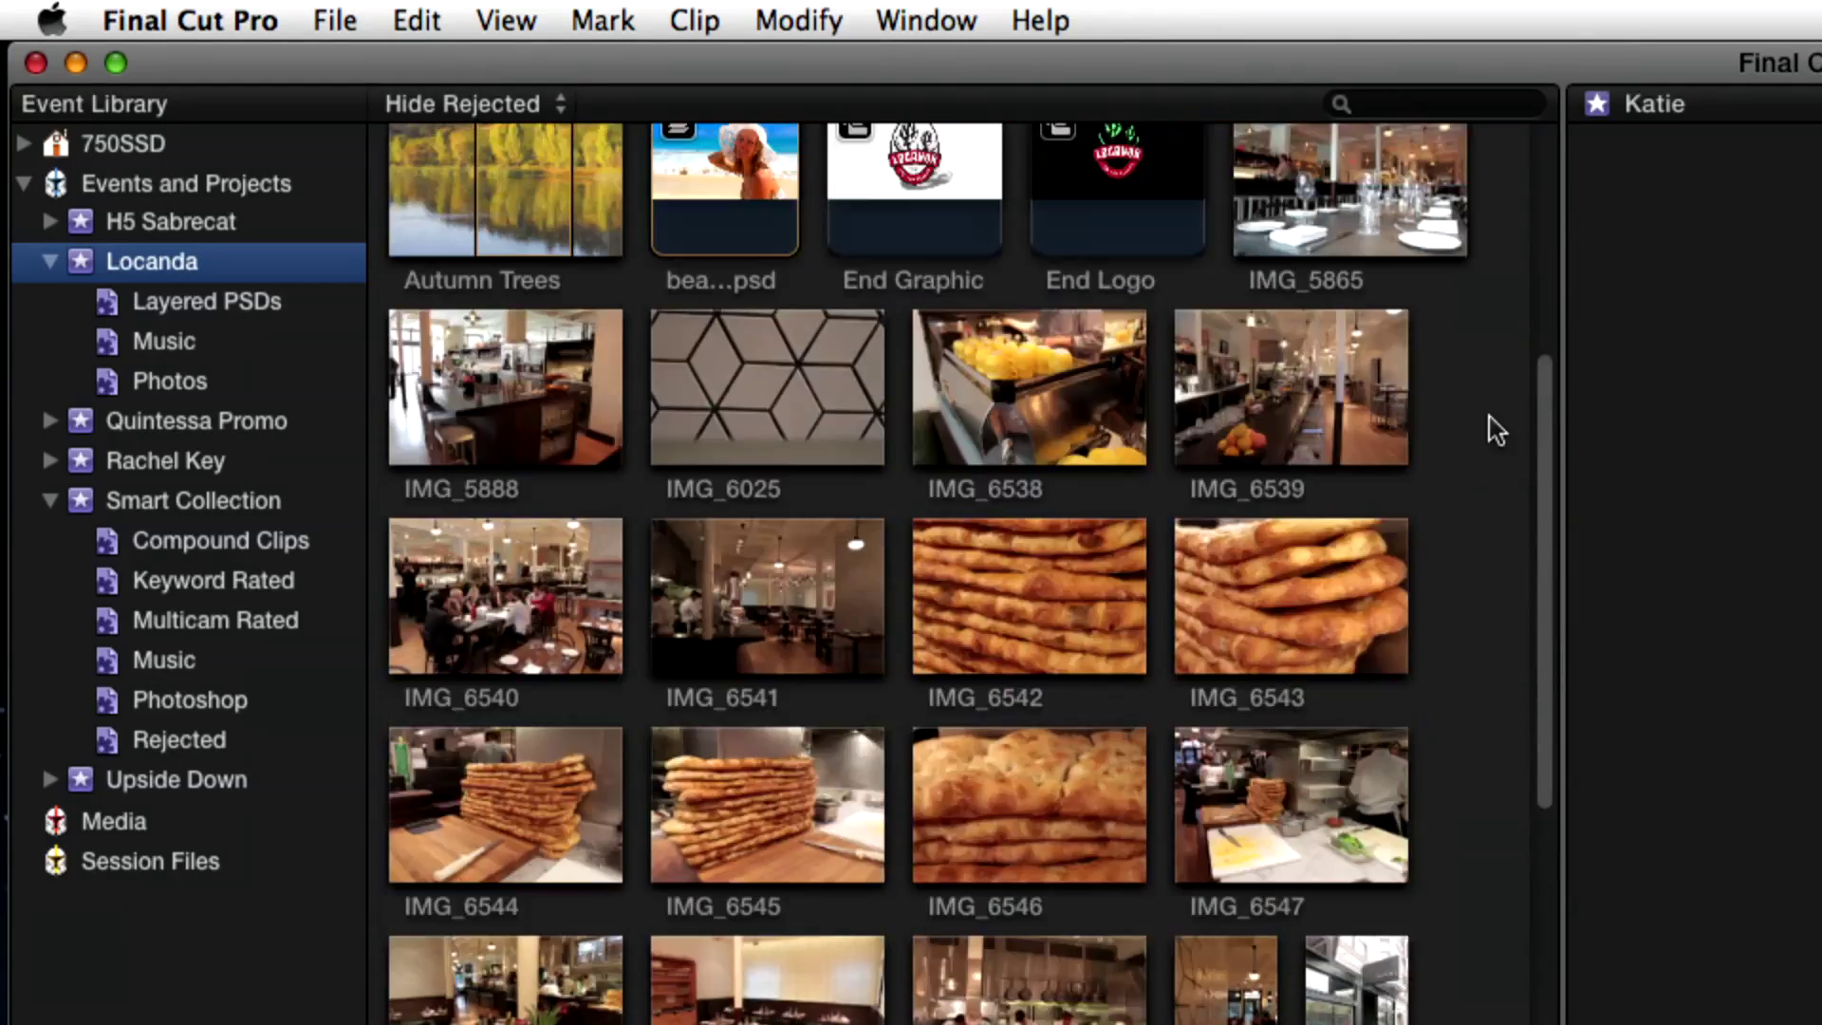
left_click(166, 306)
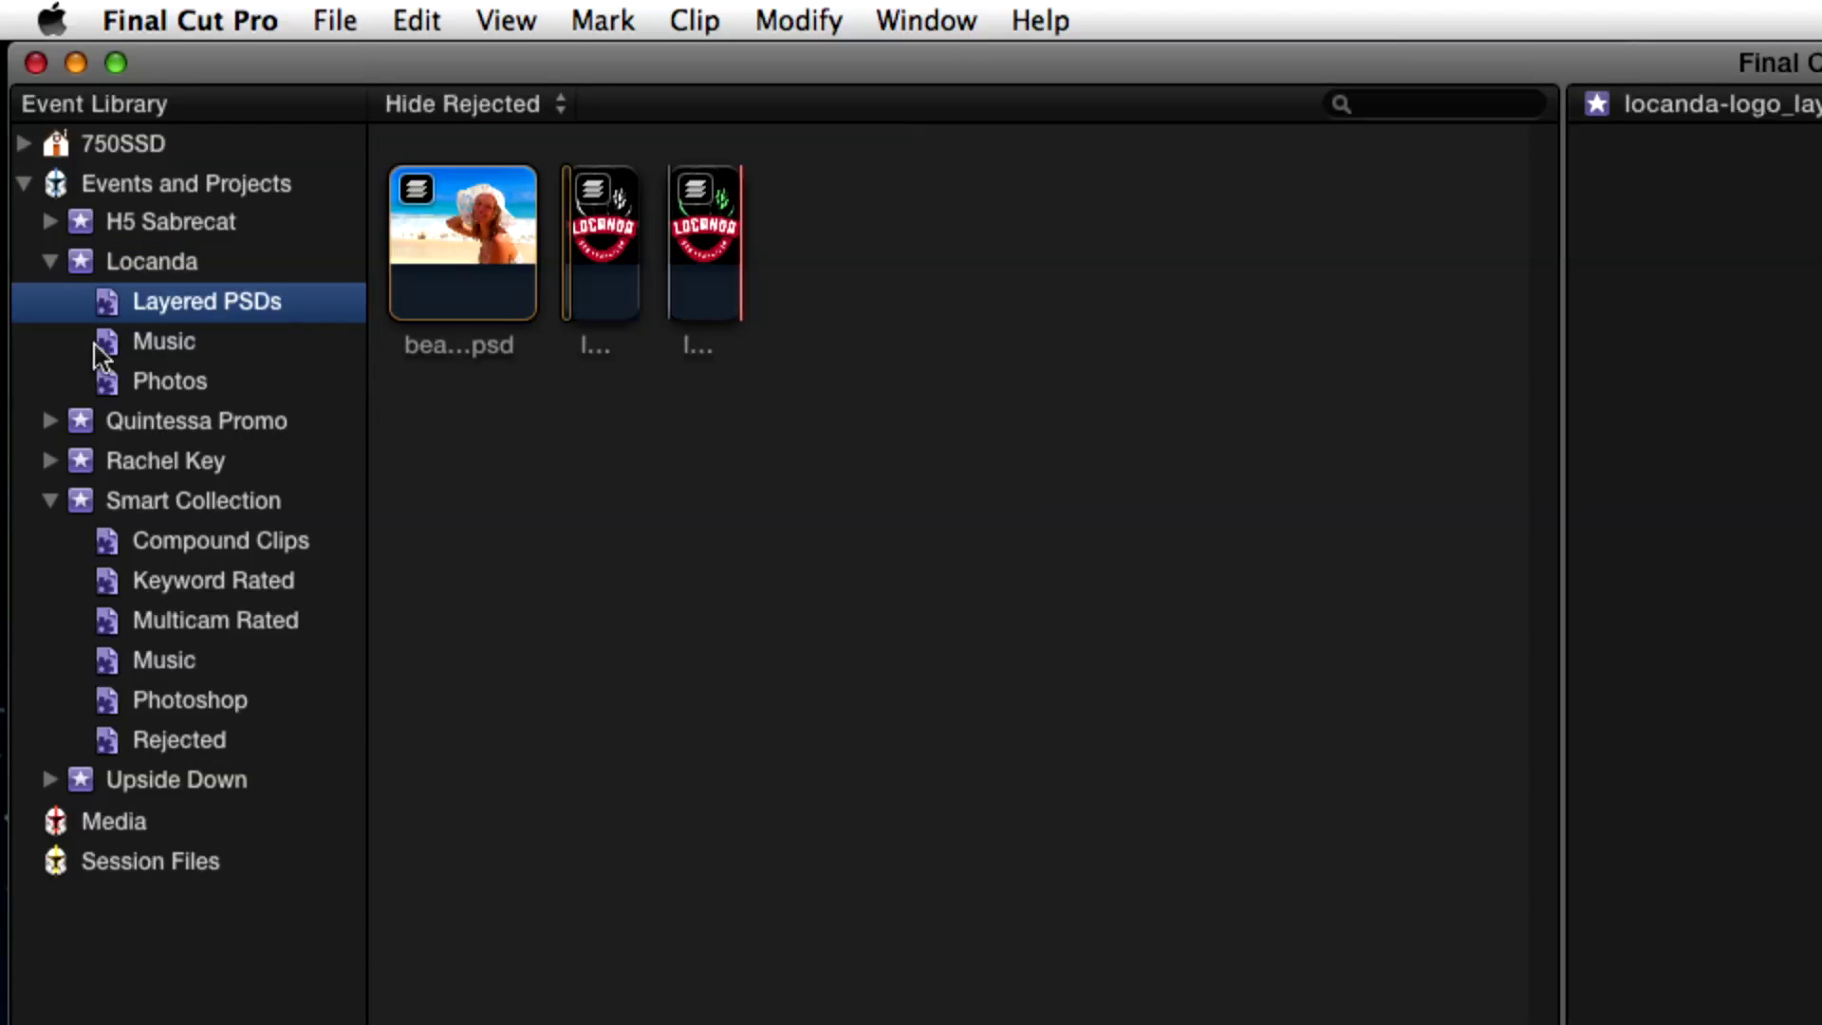
left_click(104, 344)
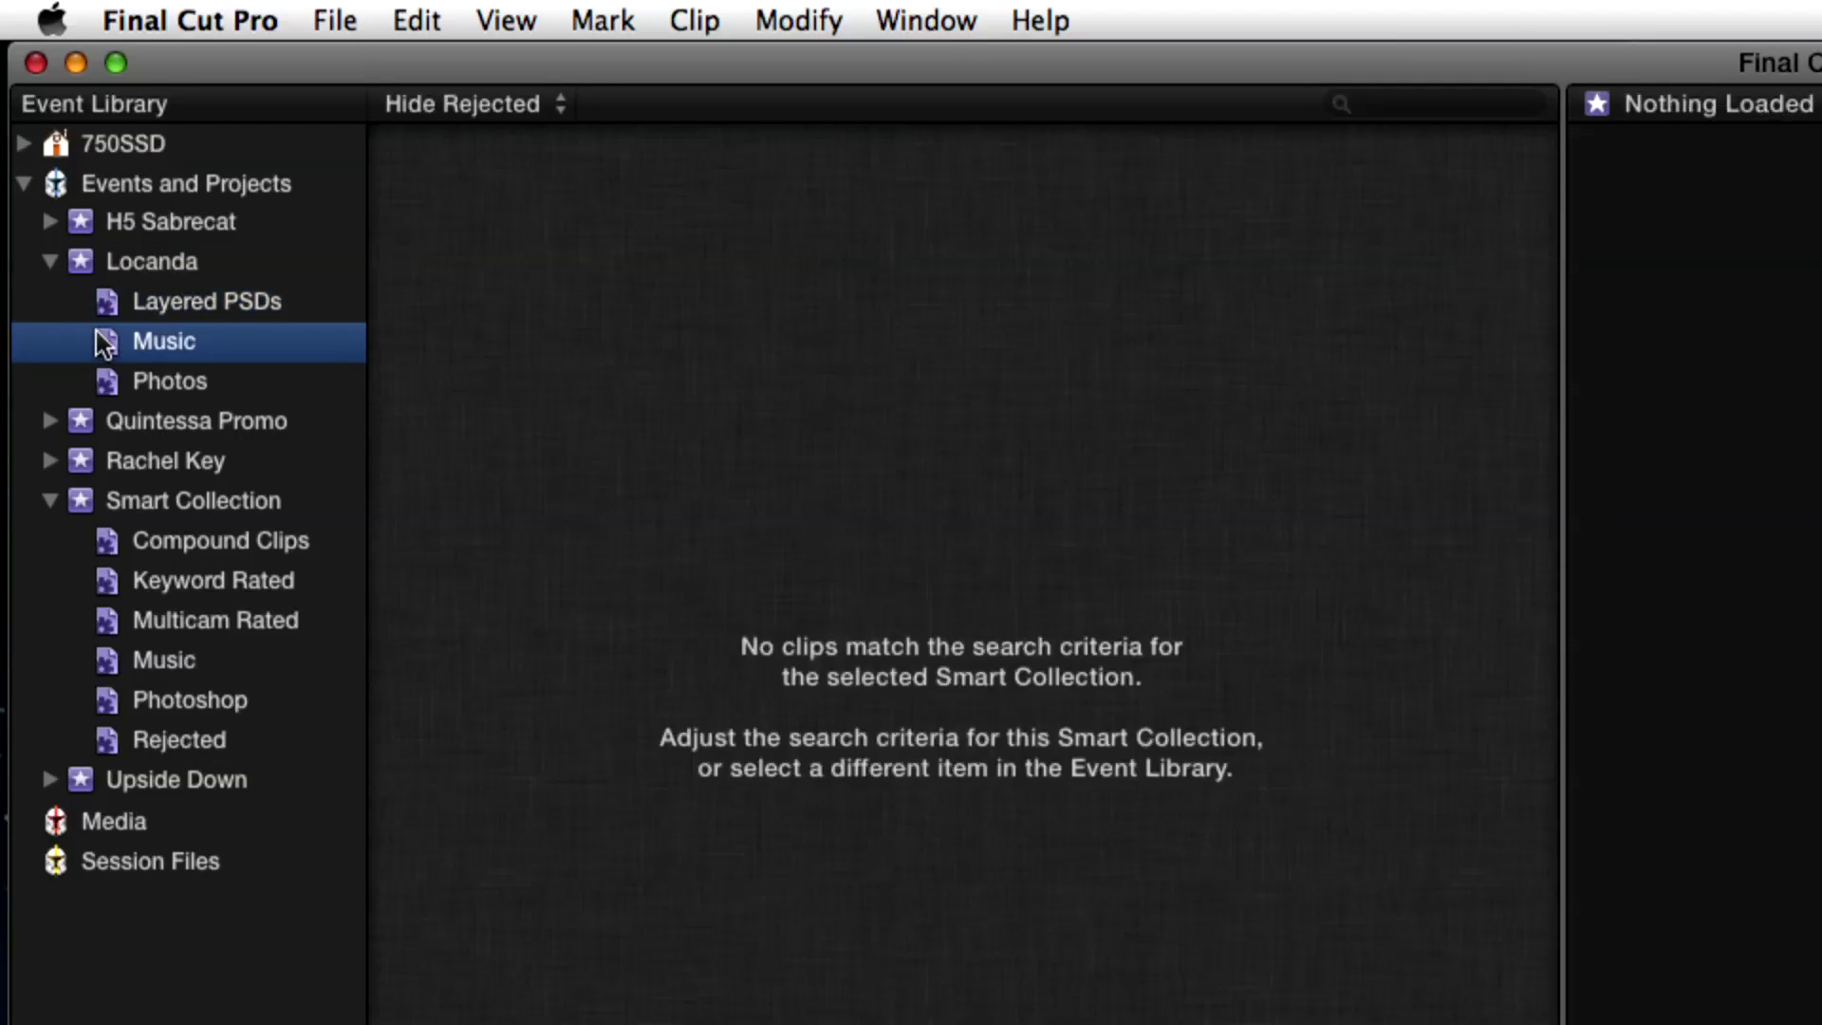
left_click(105, 381)
left_click(107, 331, "shift")
left_click(112, 308, "shift")
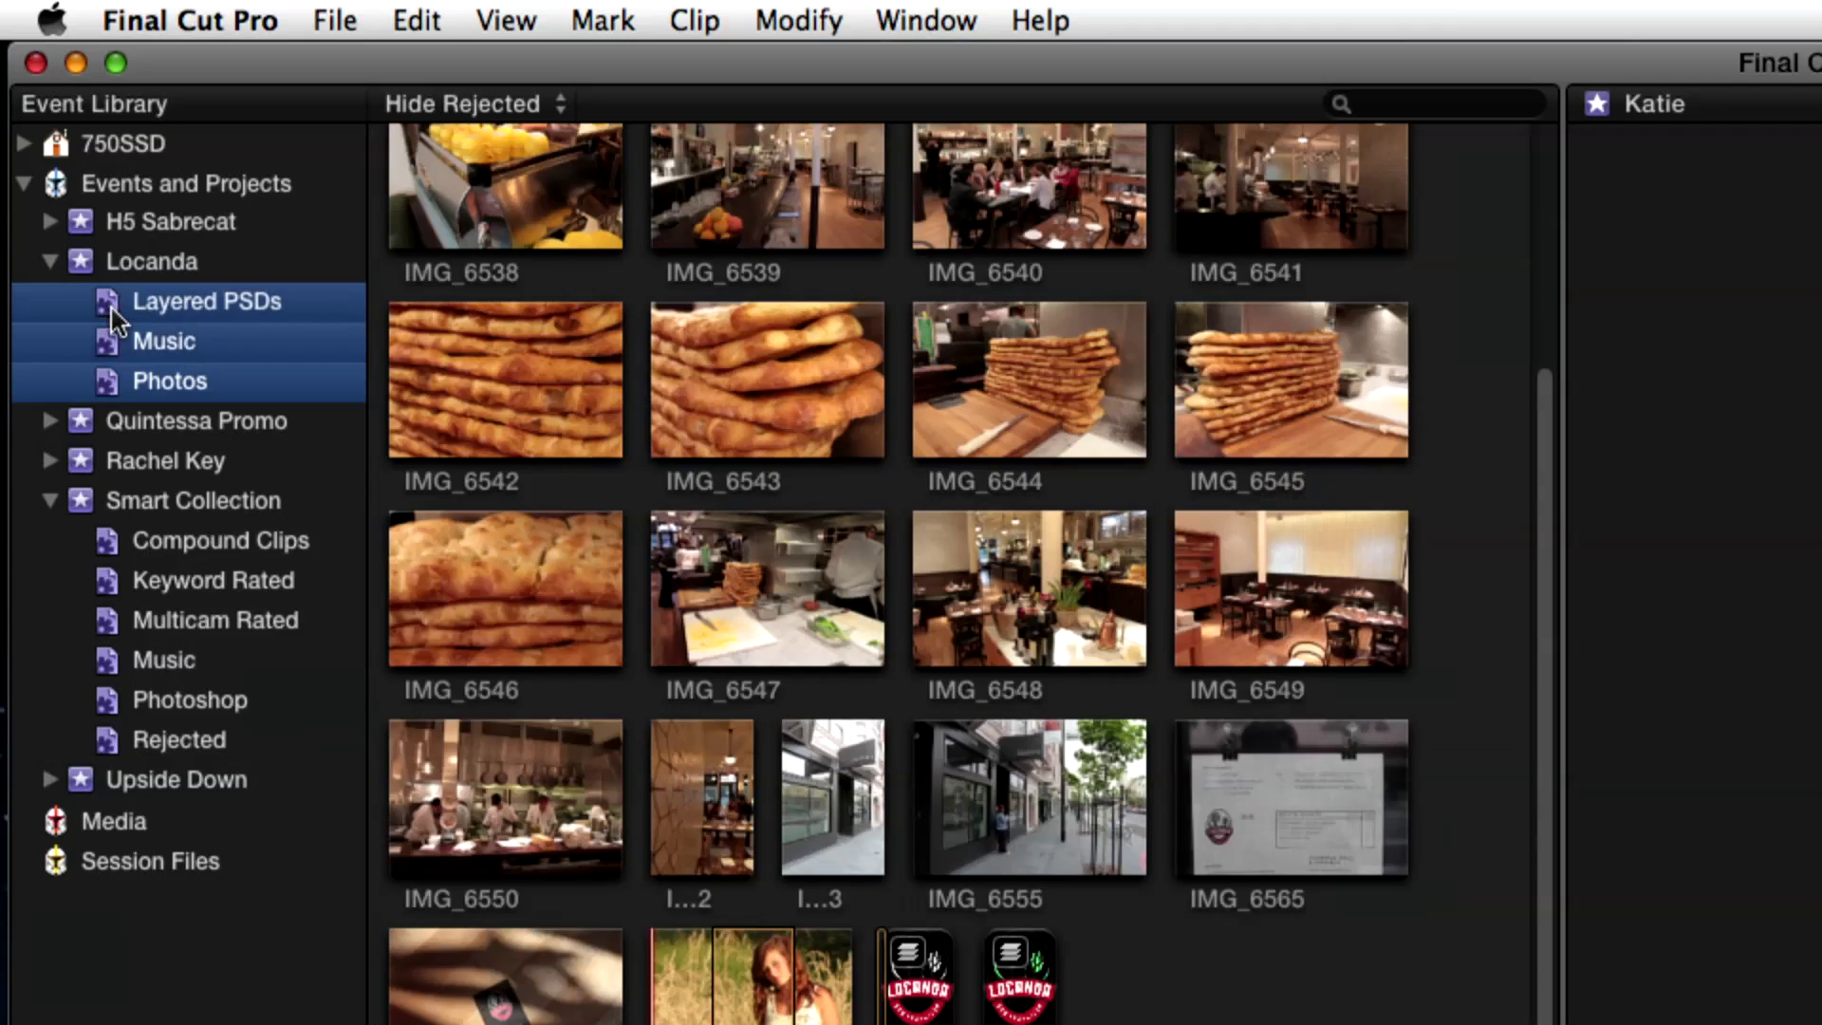
key("super+BackSpace")
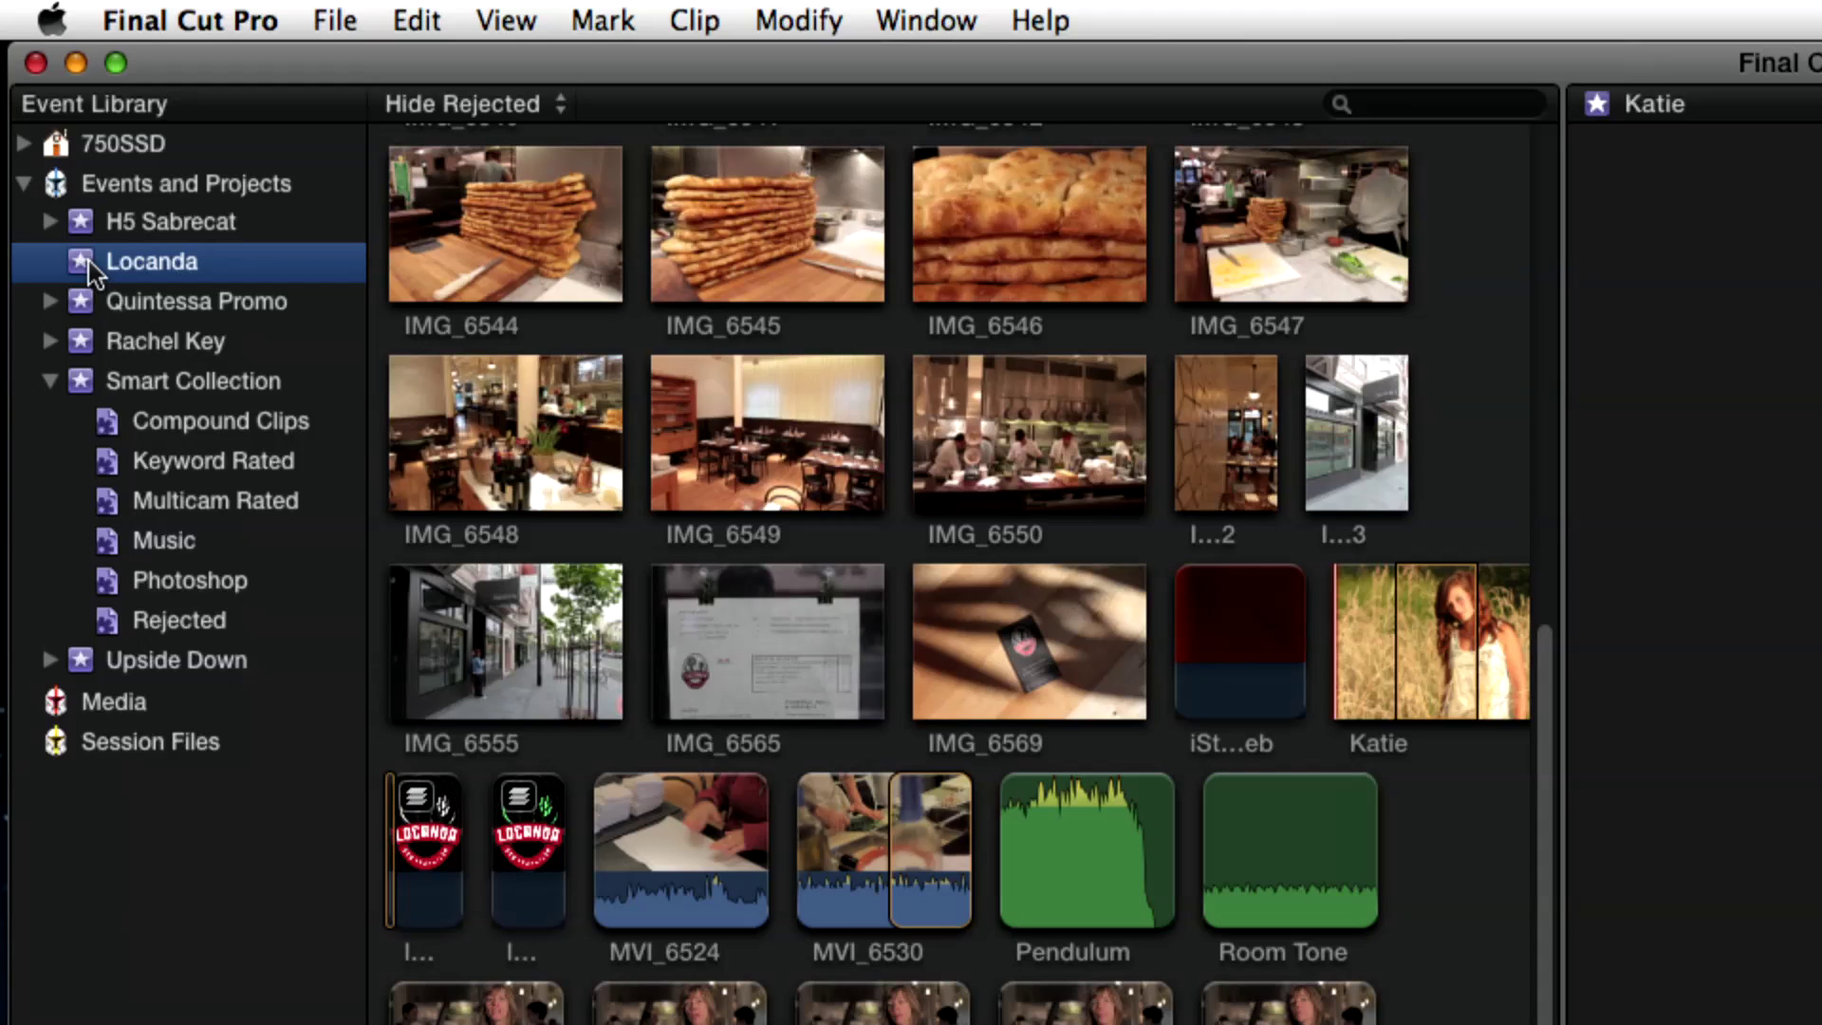
left_click(62, 429)
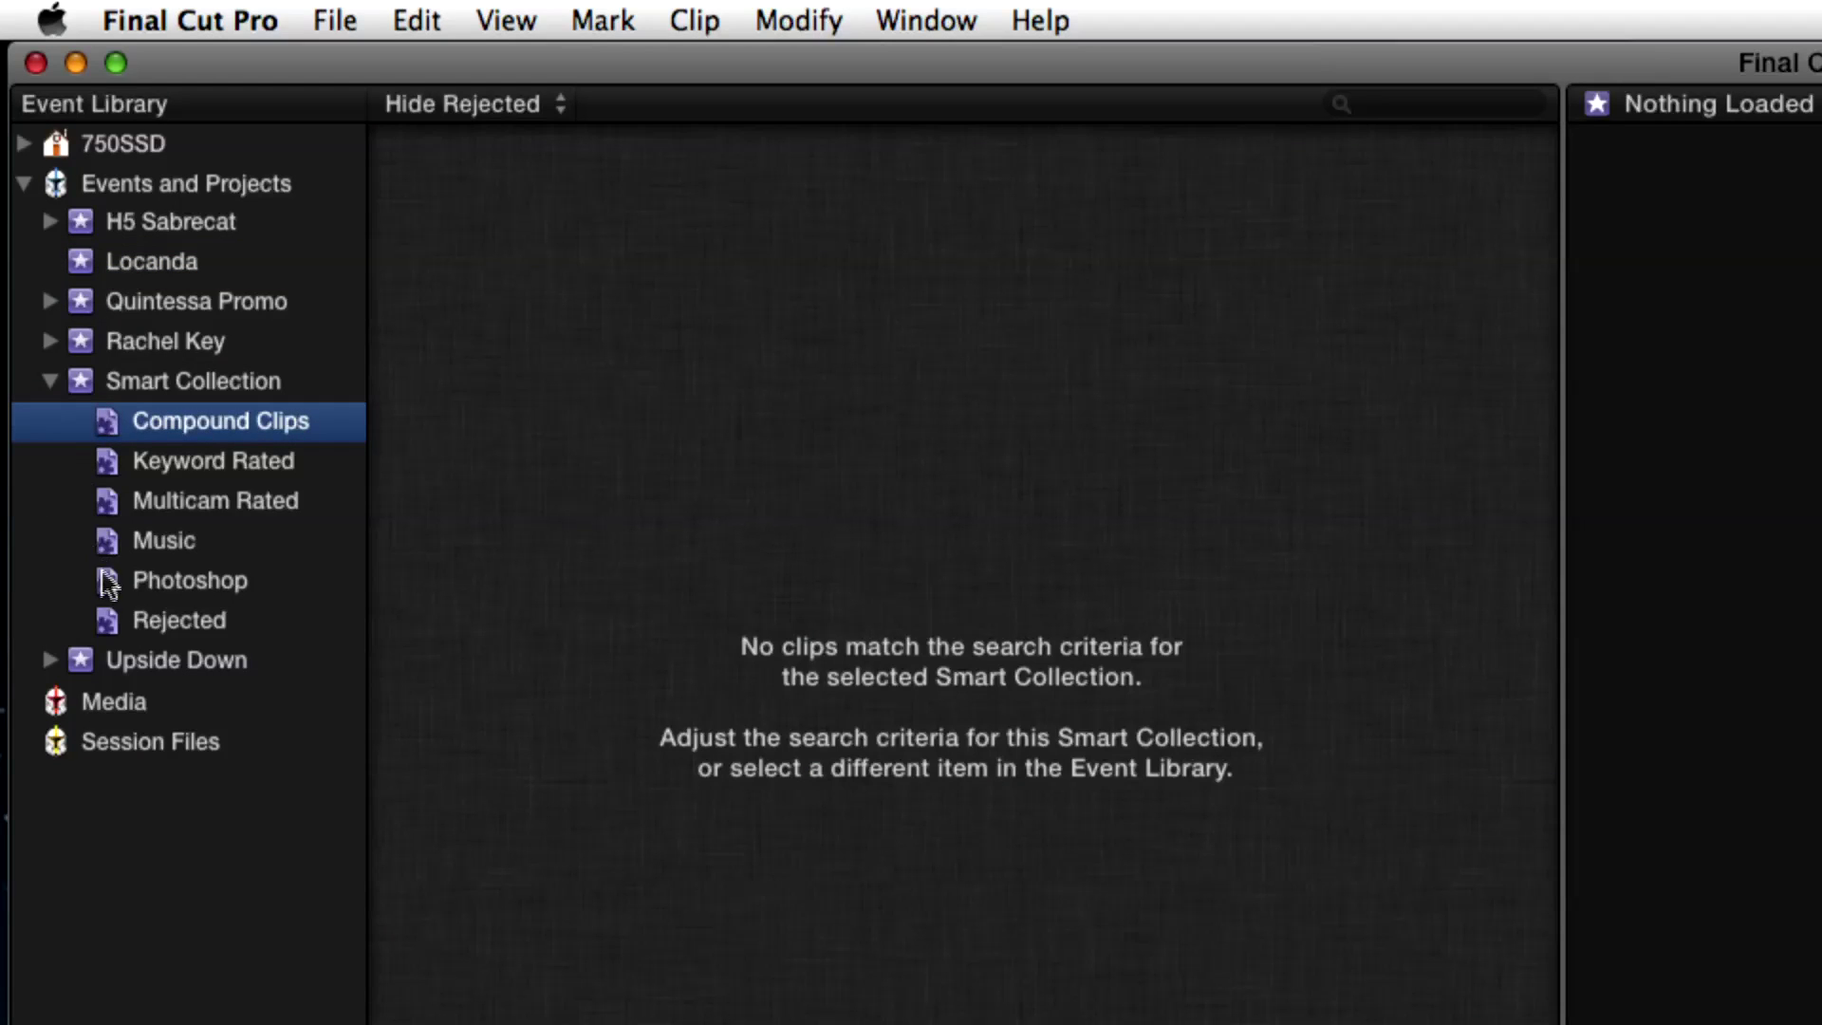
left_click(110, 622, "shift")
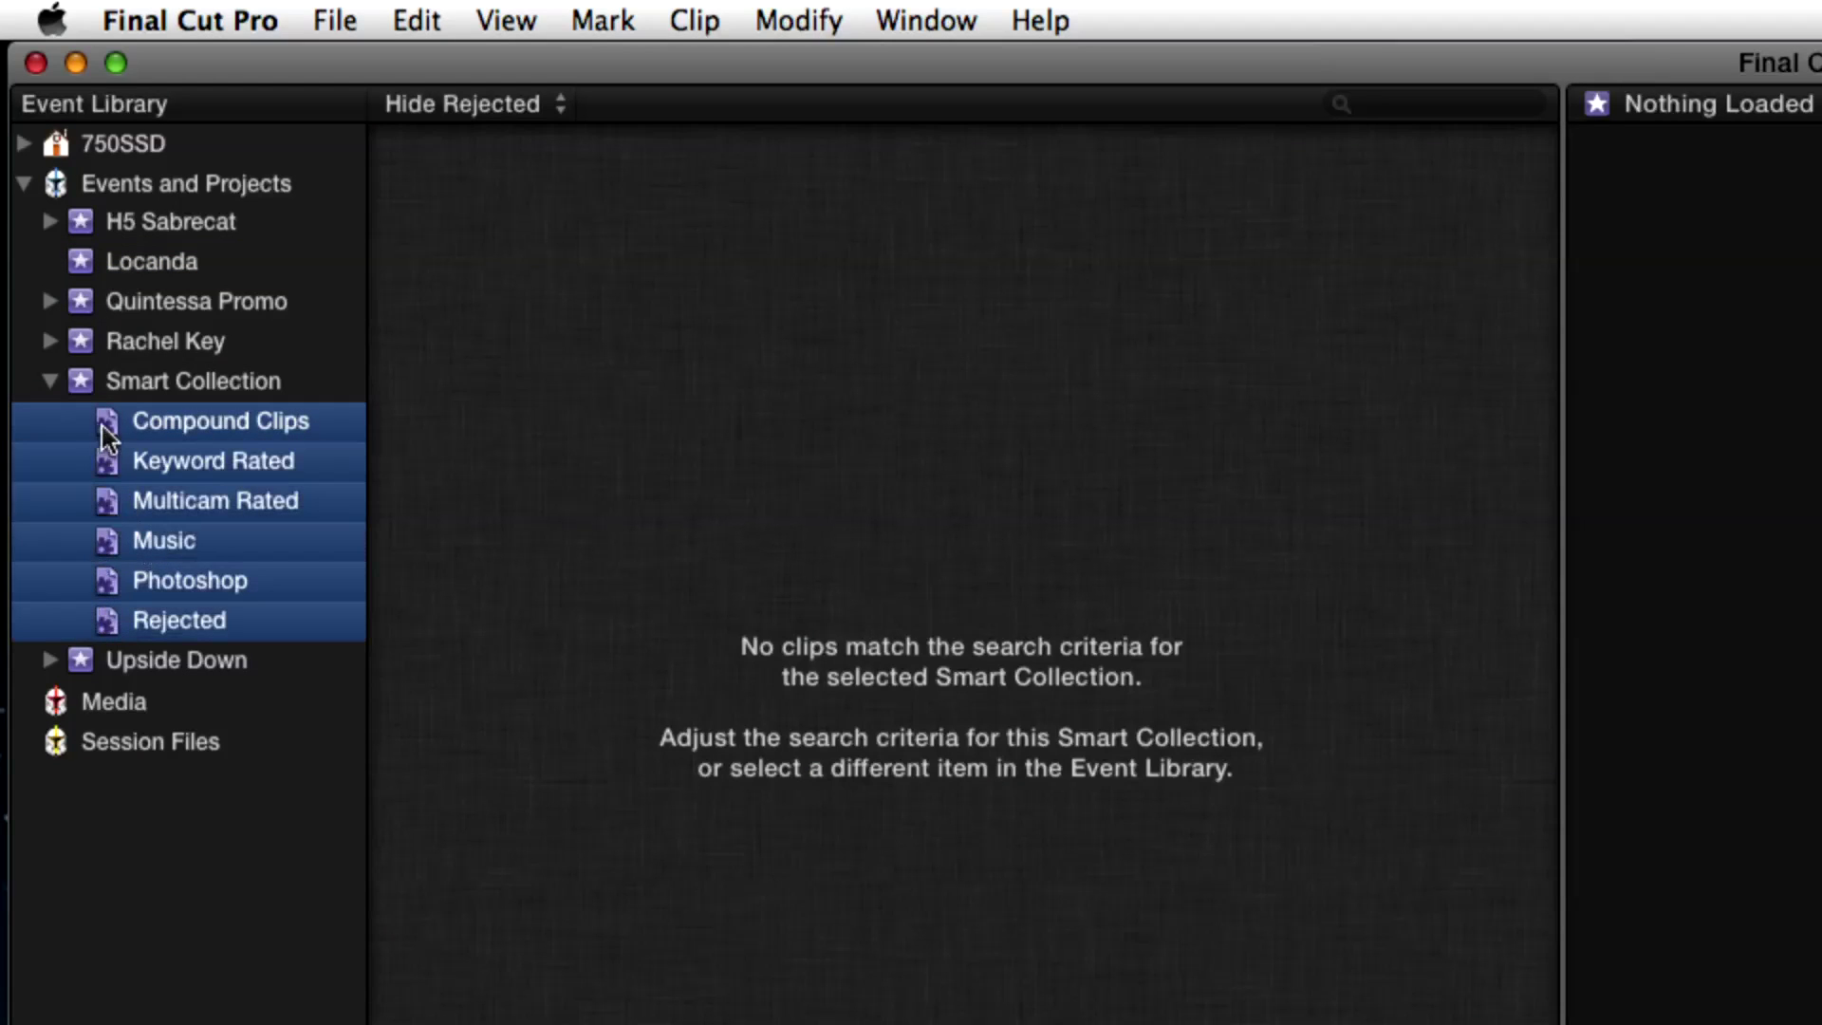
Copy the six smart collections, Compound Clips through Rejected, into Locanda and view Keyword Rated.
left_click_drag(103, 429, 116, 273)
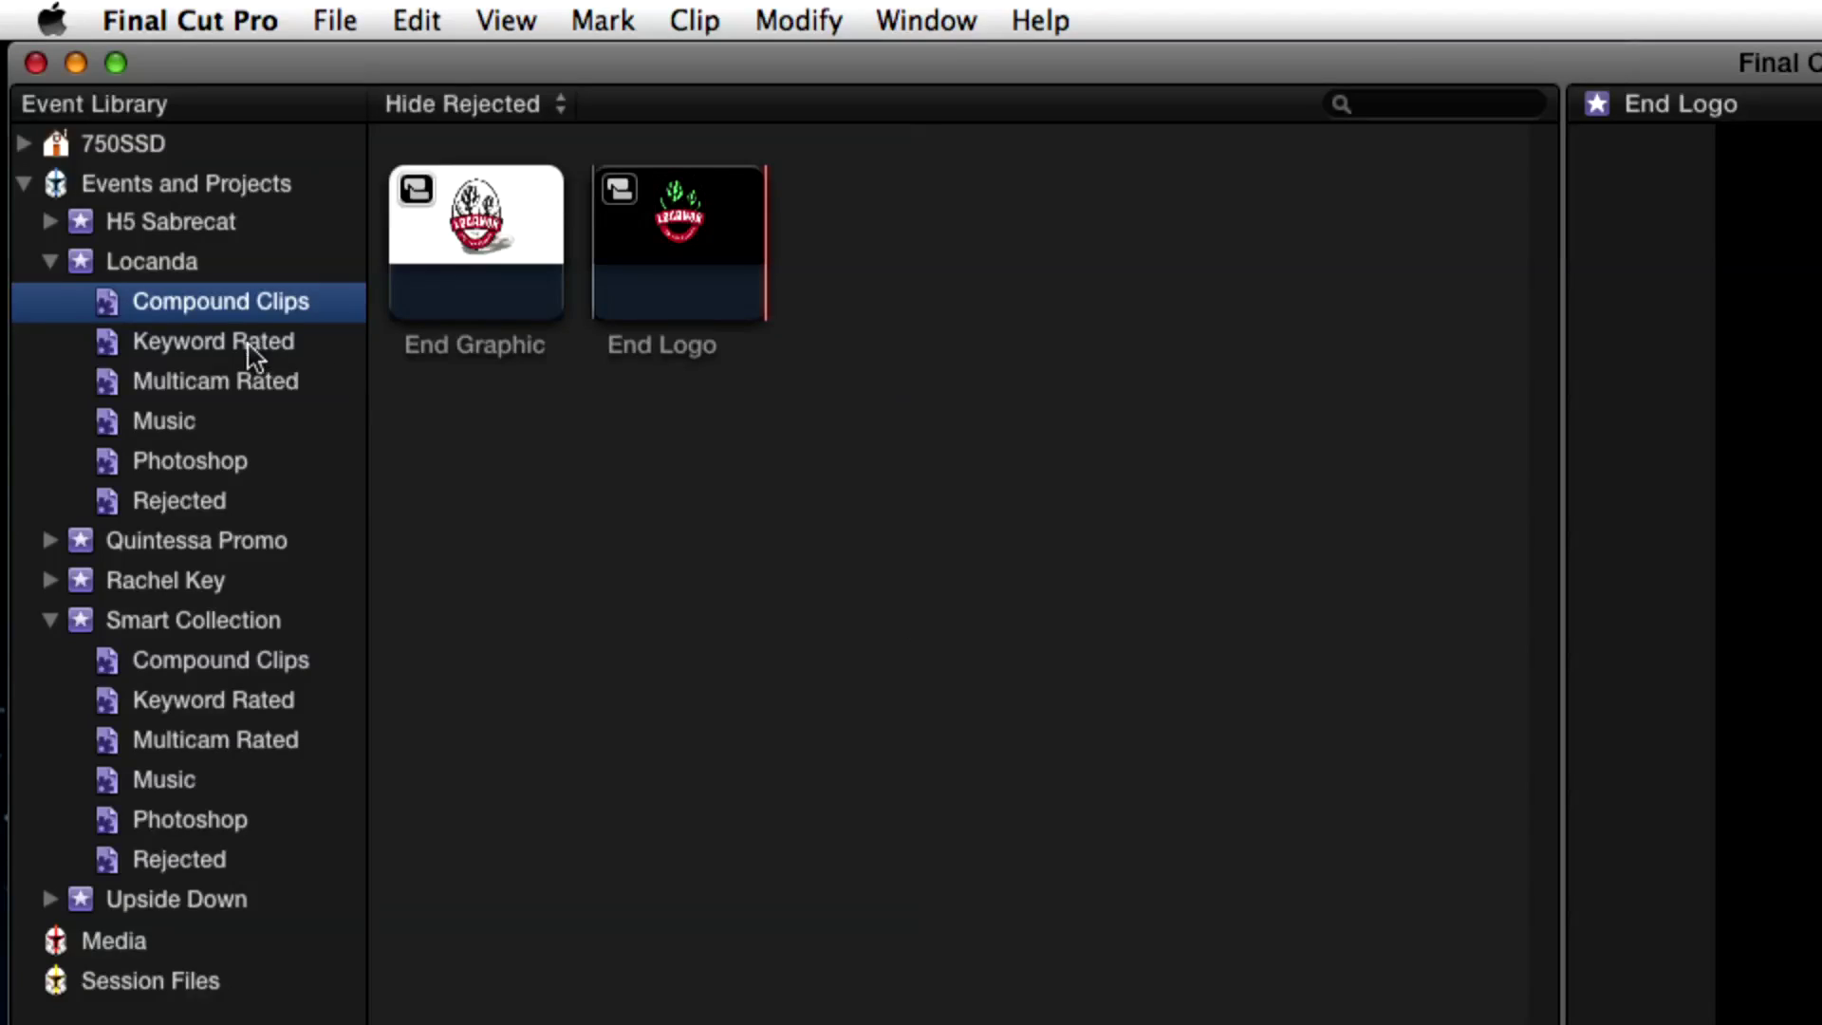
left_click(250, 349)
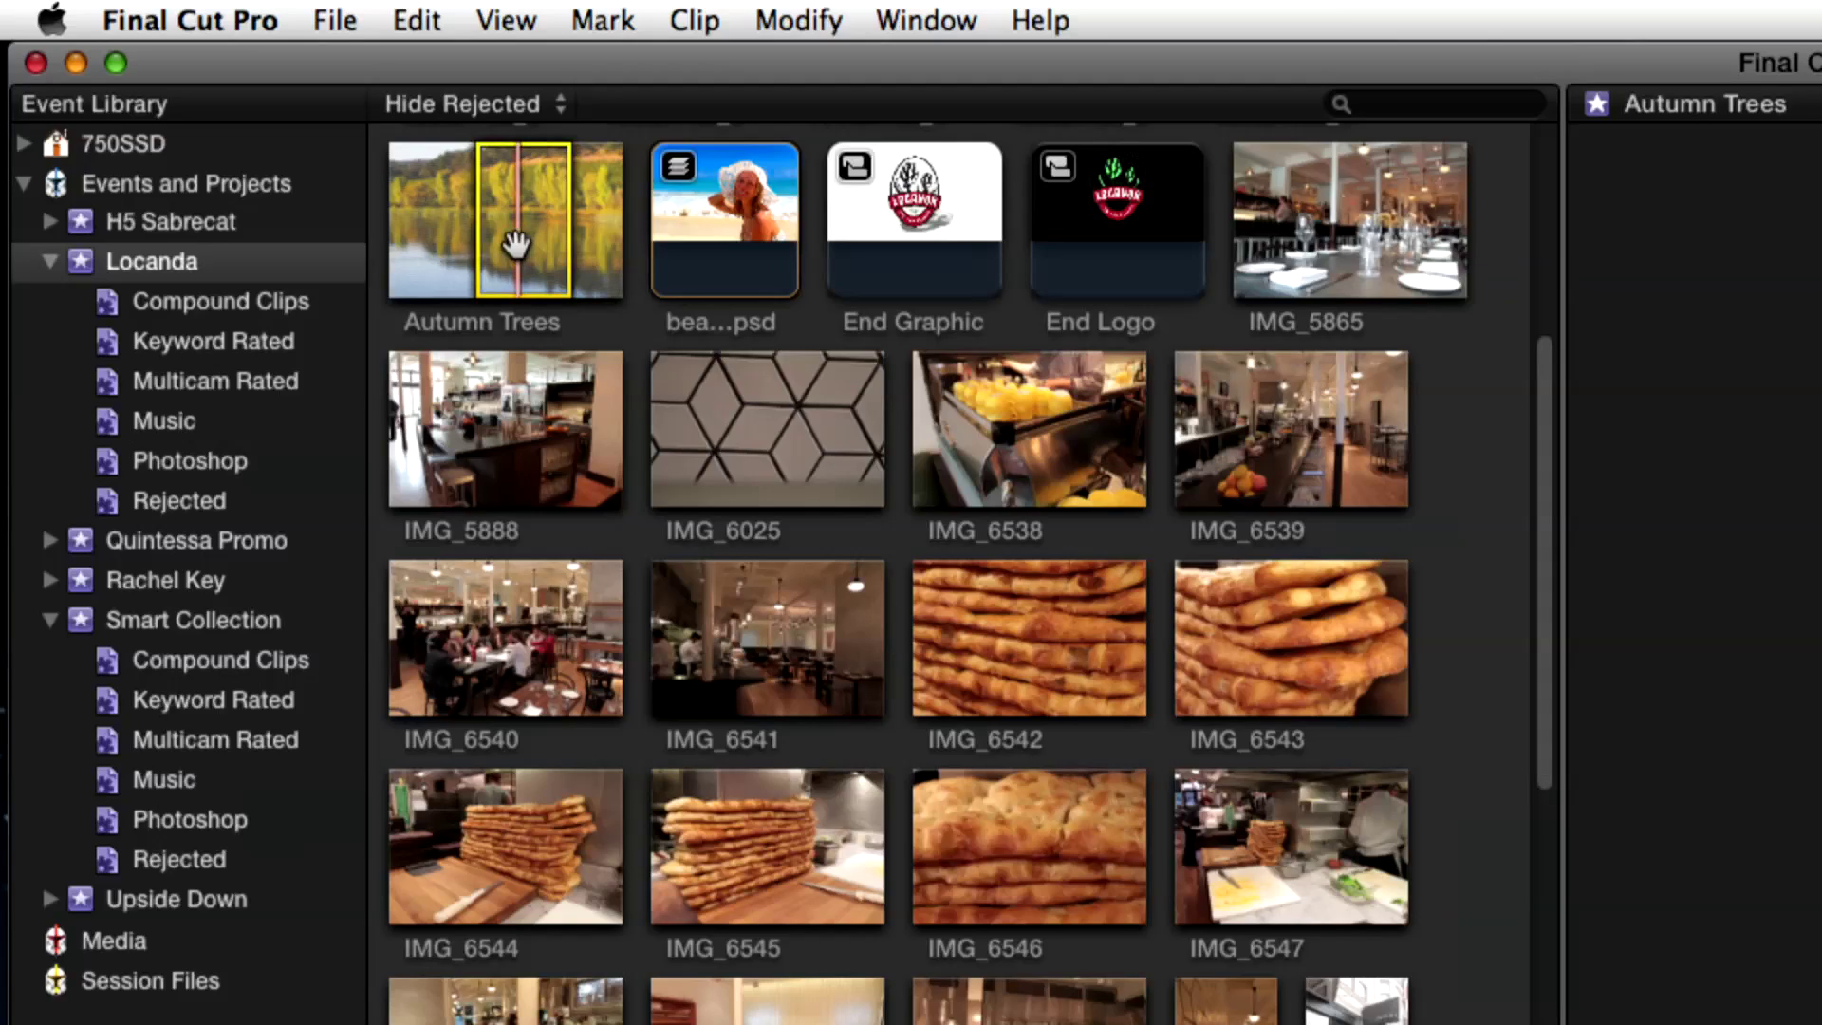
Tag Autumn Trees with the Vineyard keyword in the keyword editor, then close it.
key("super+k")
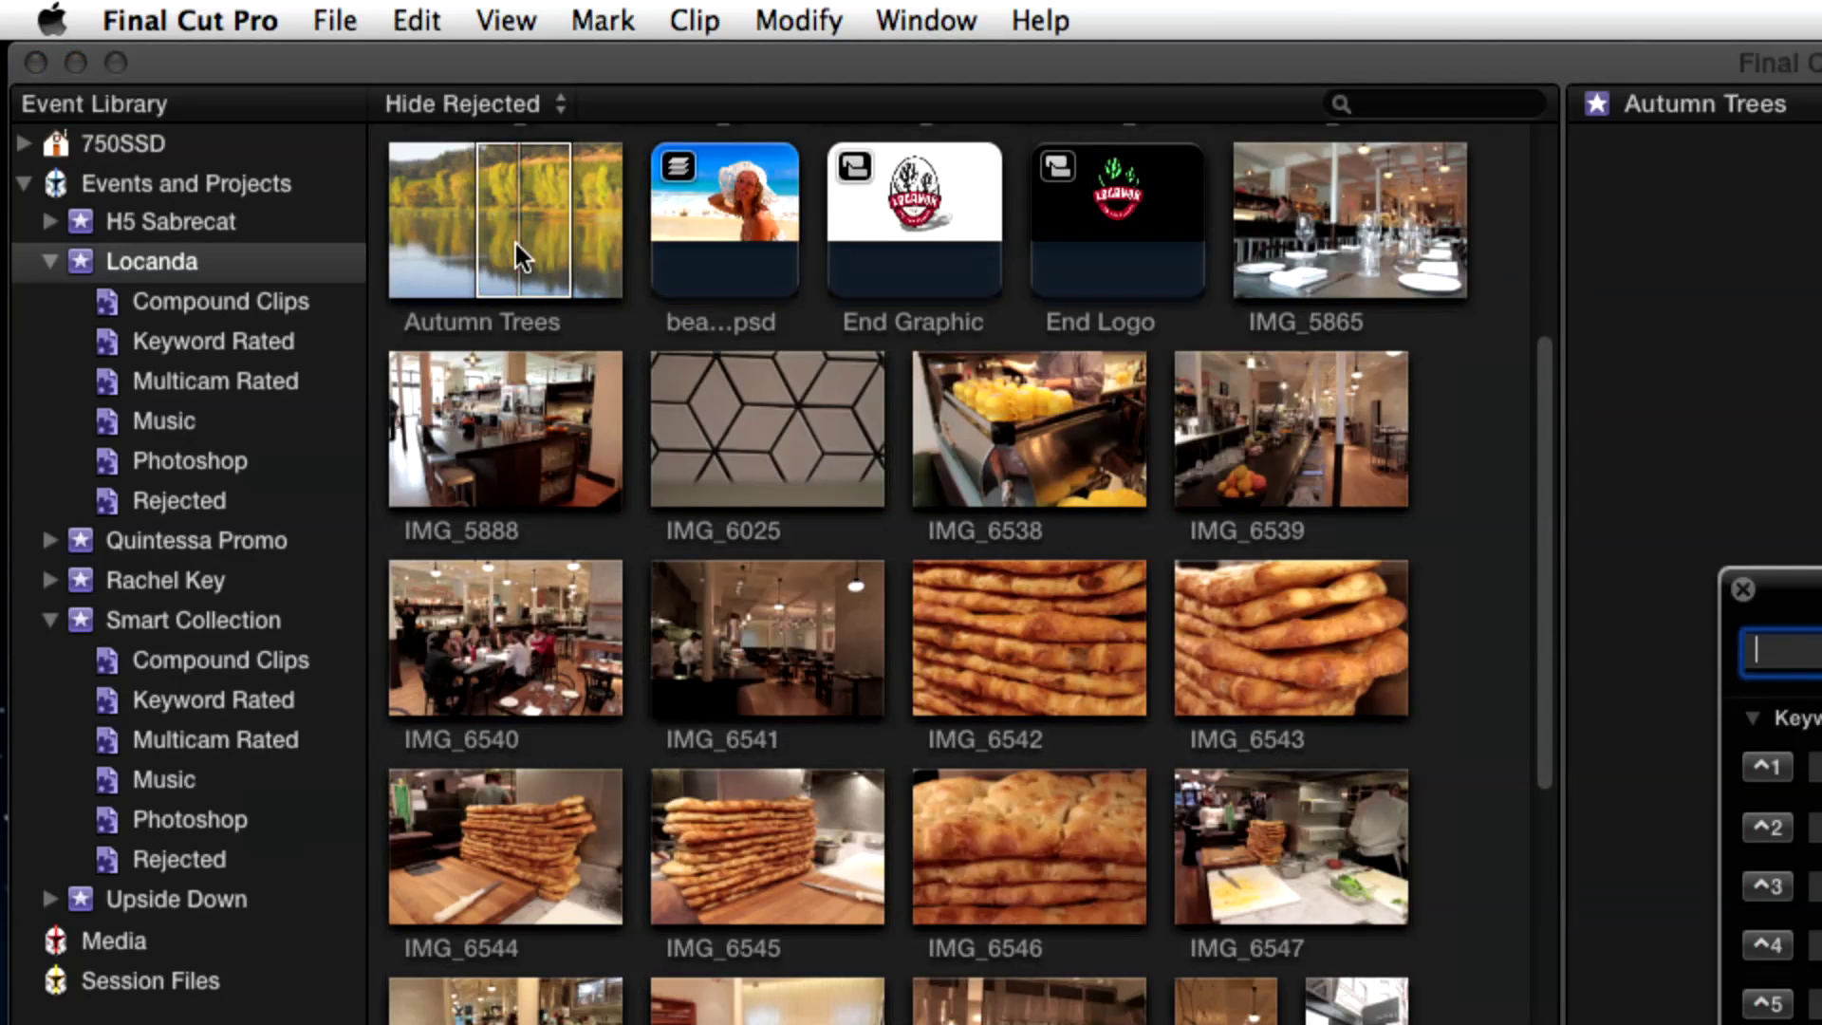
left_click_drag(1803, 590, 1030, 446)
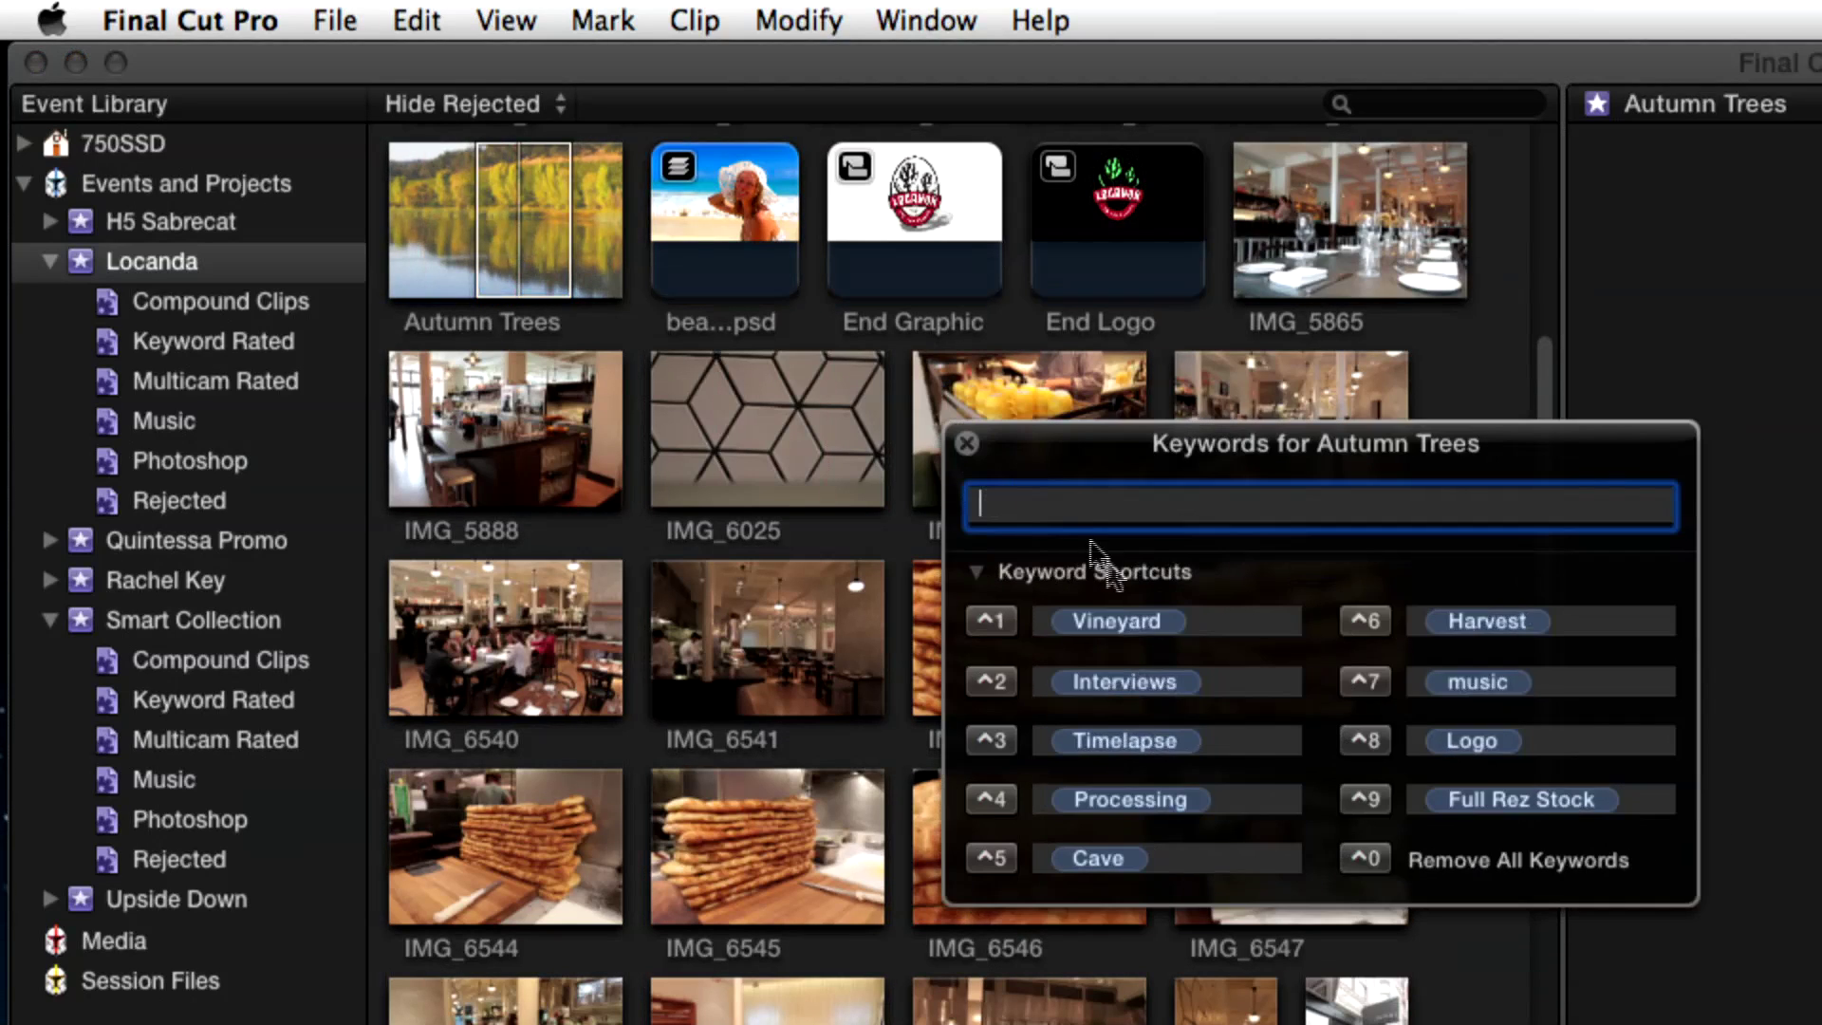
left_click(1137, 631)
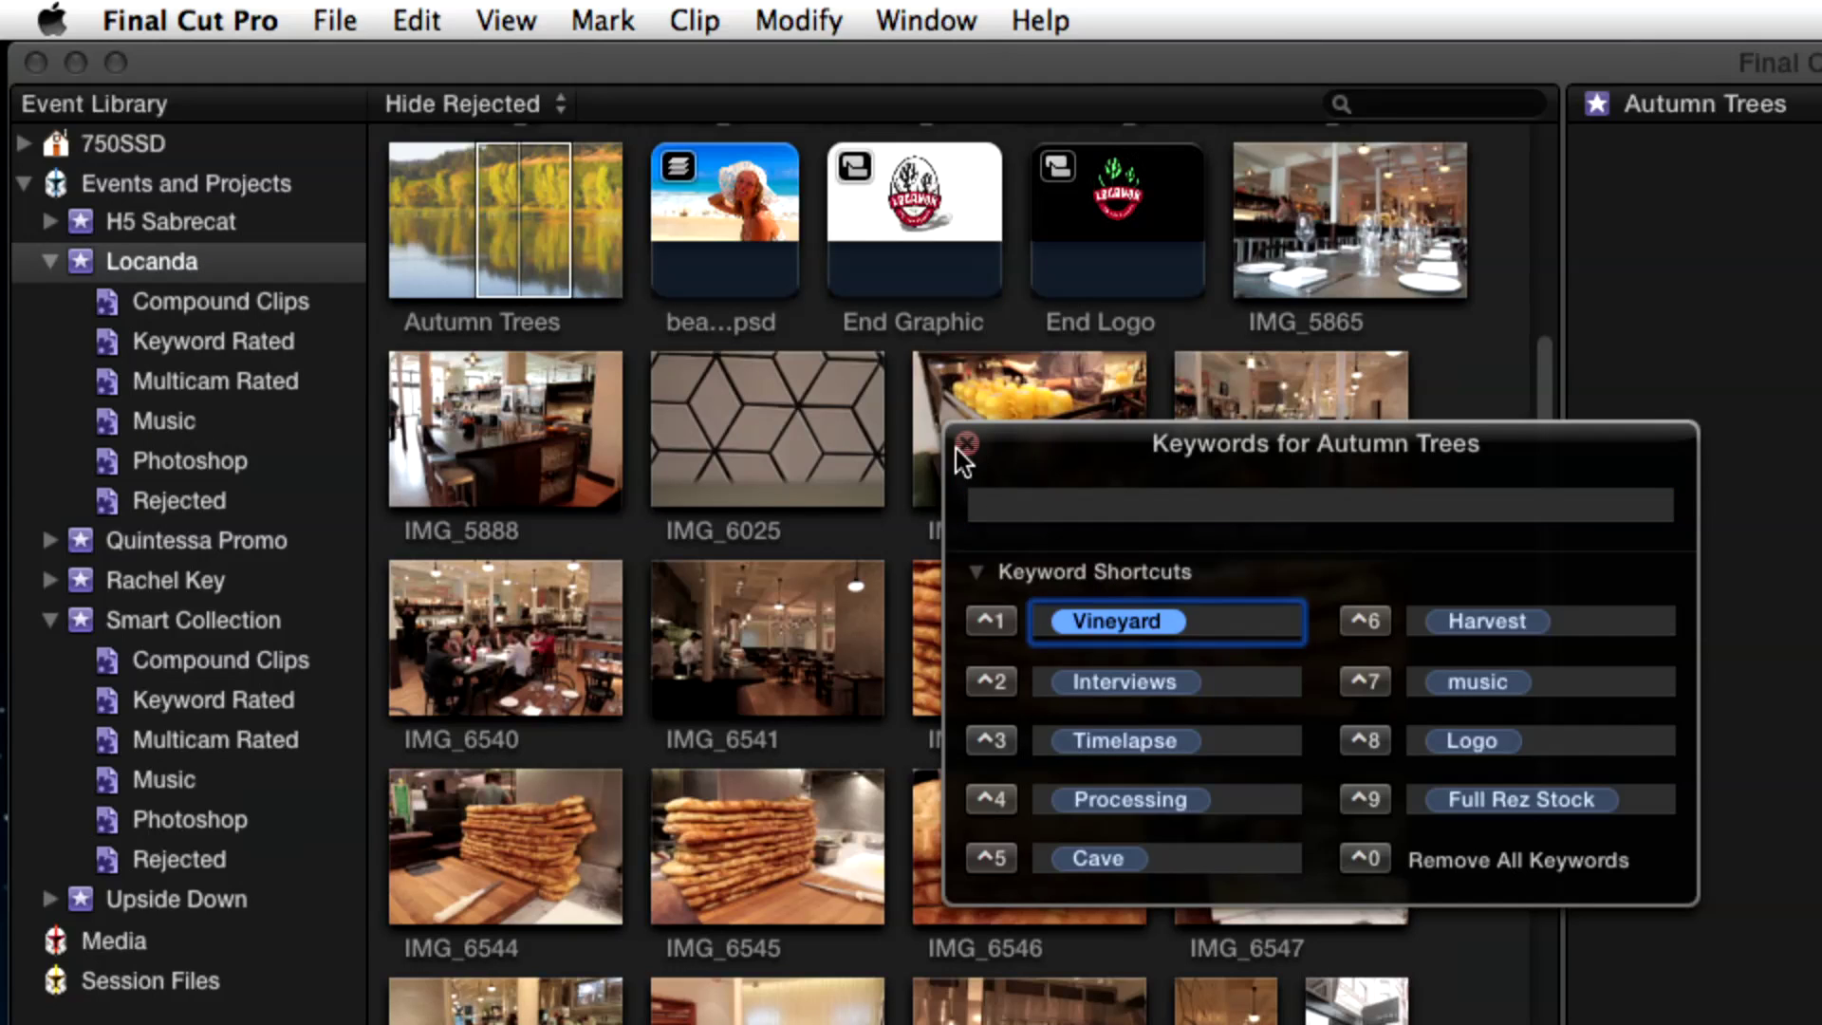
left_click(991, 620)
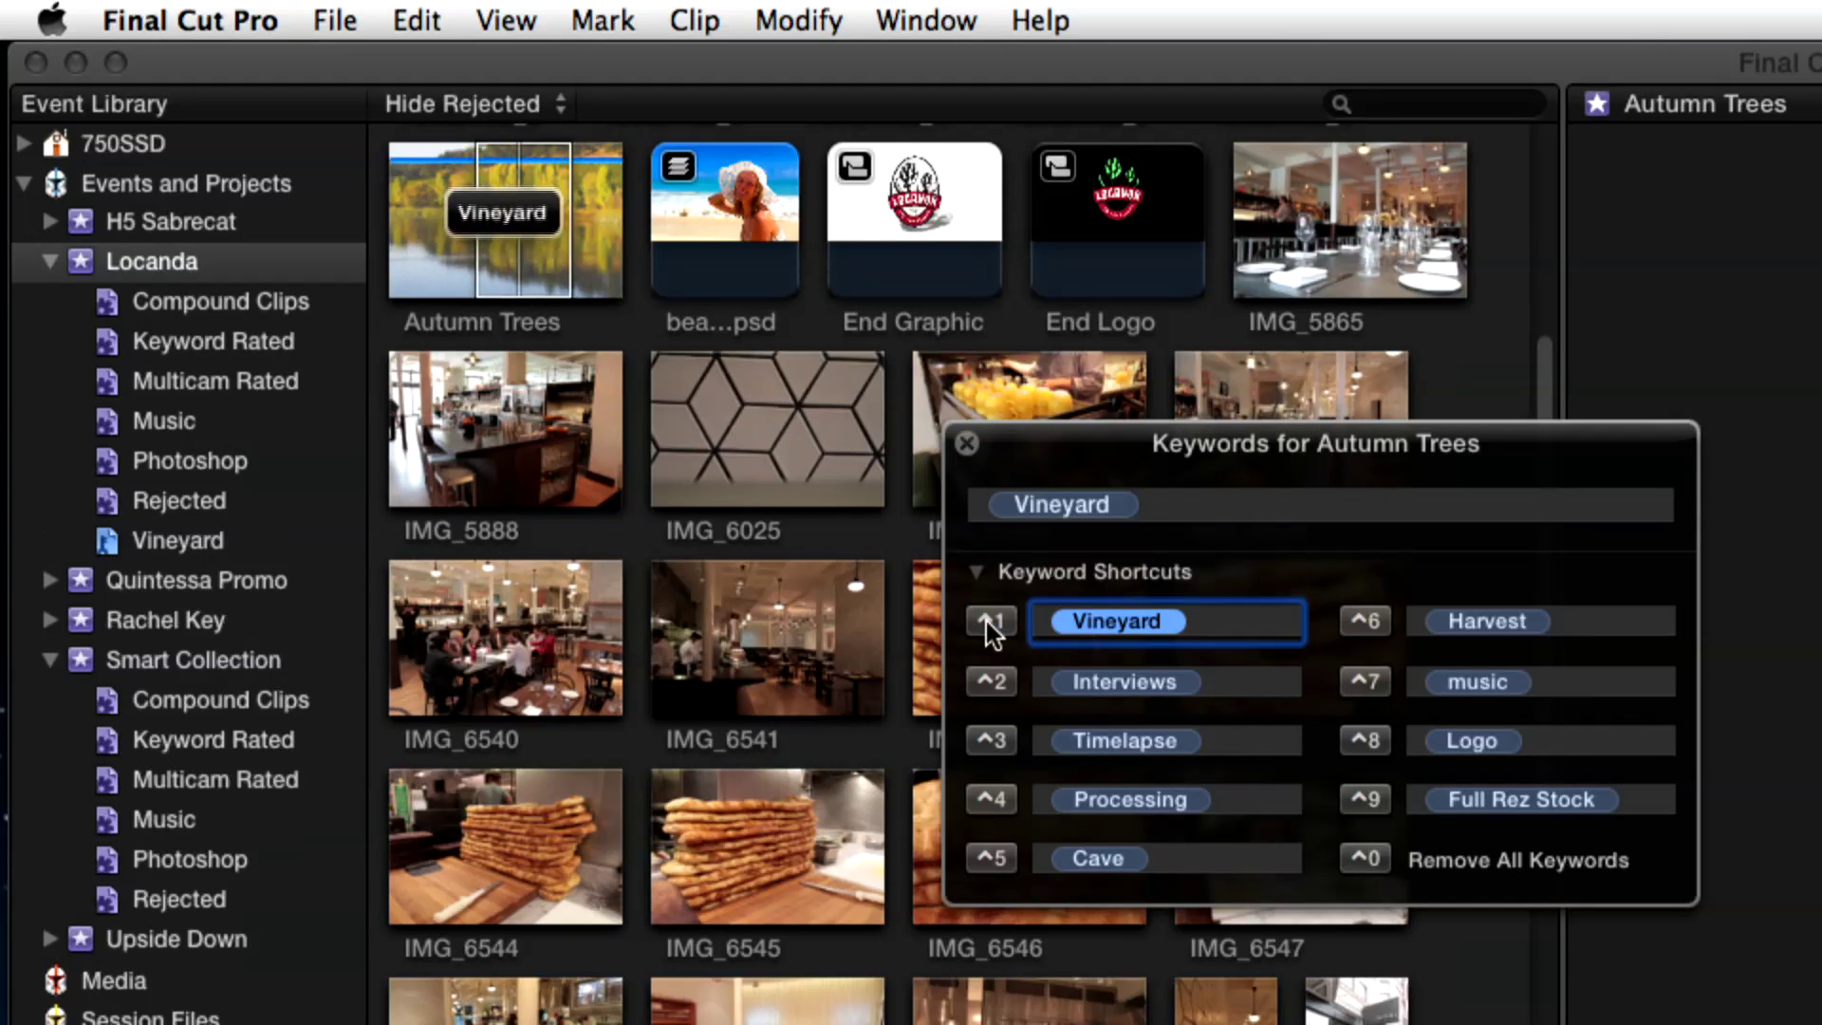
left_click(967, 443)
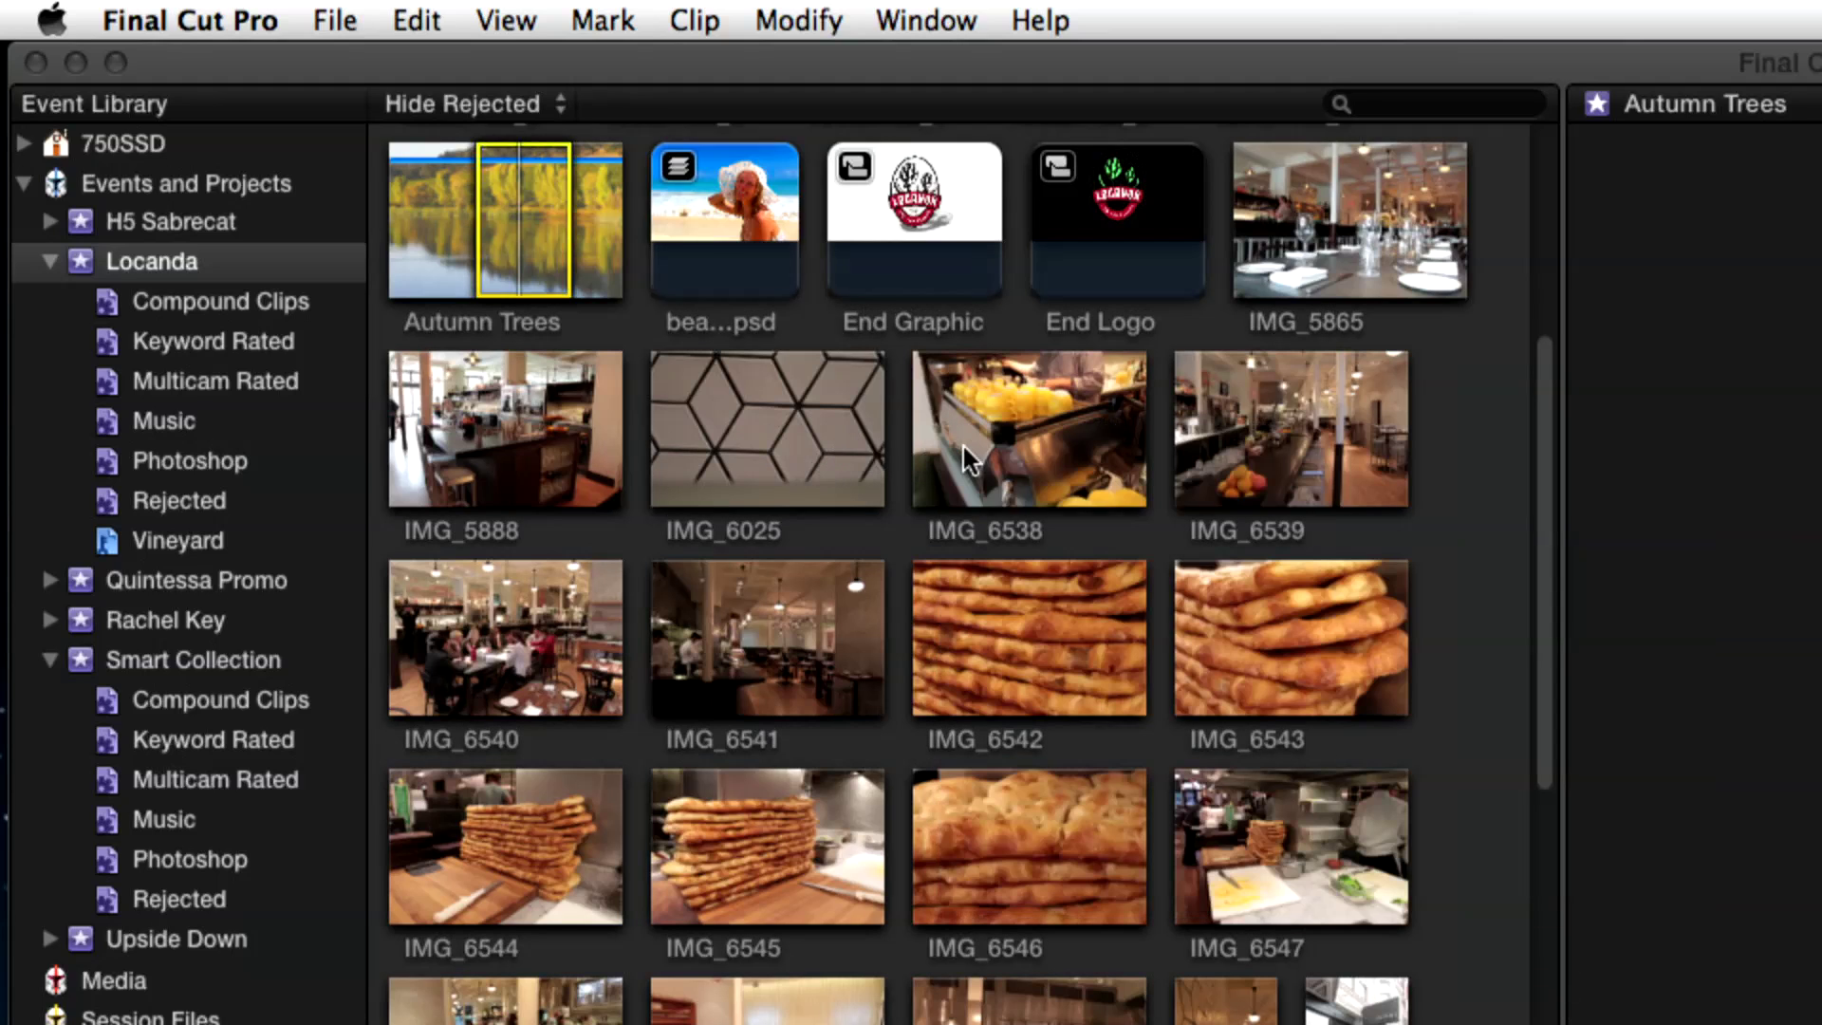
Require the Vineyard keyword alongside the Favorites rating in Keyword Rated's criteria.
left_click(249, 352)
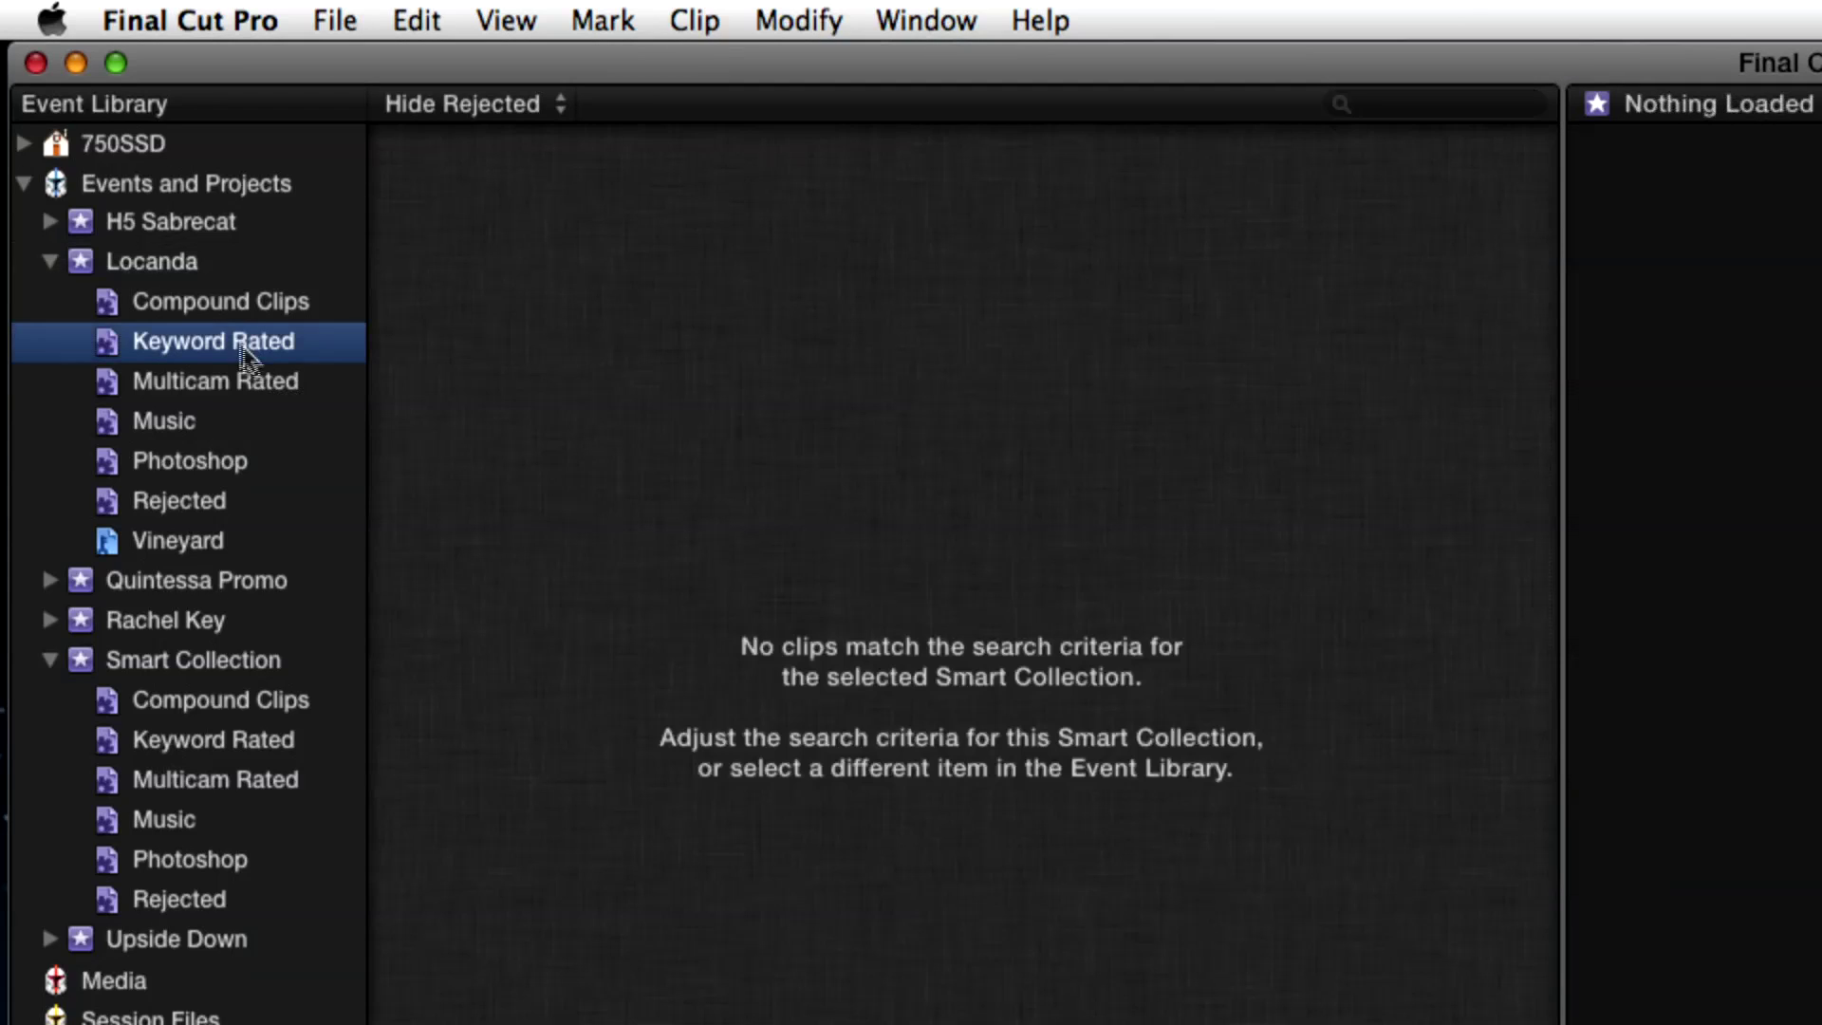
double_click(165, 355)
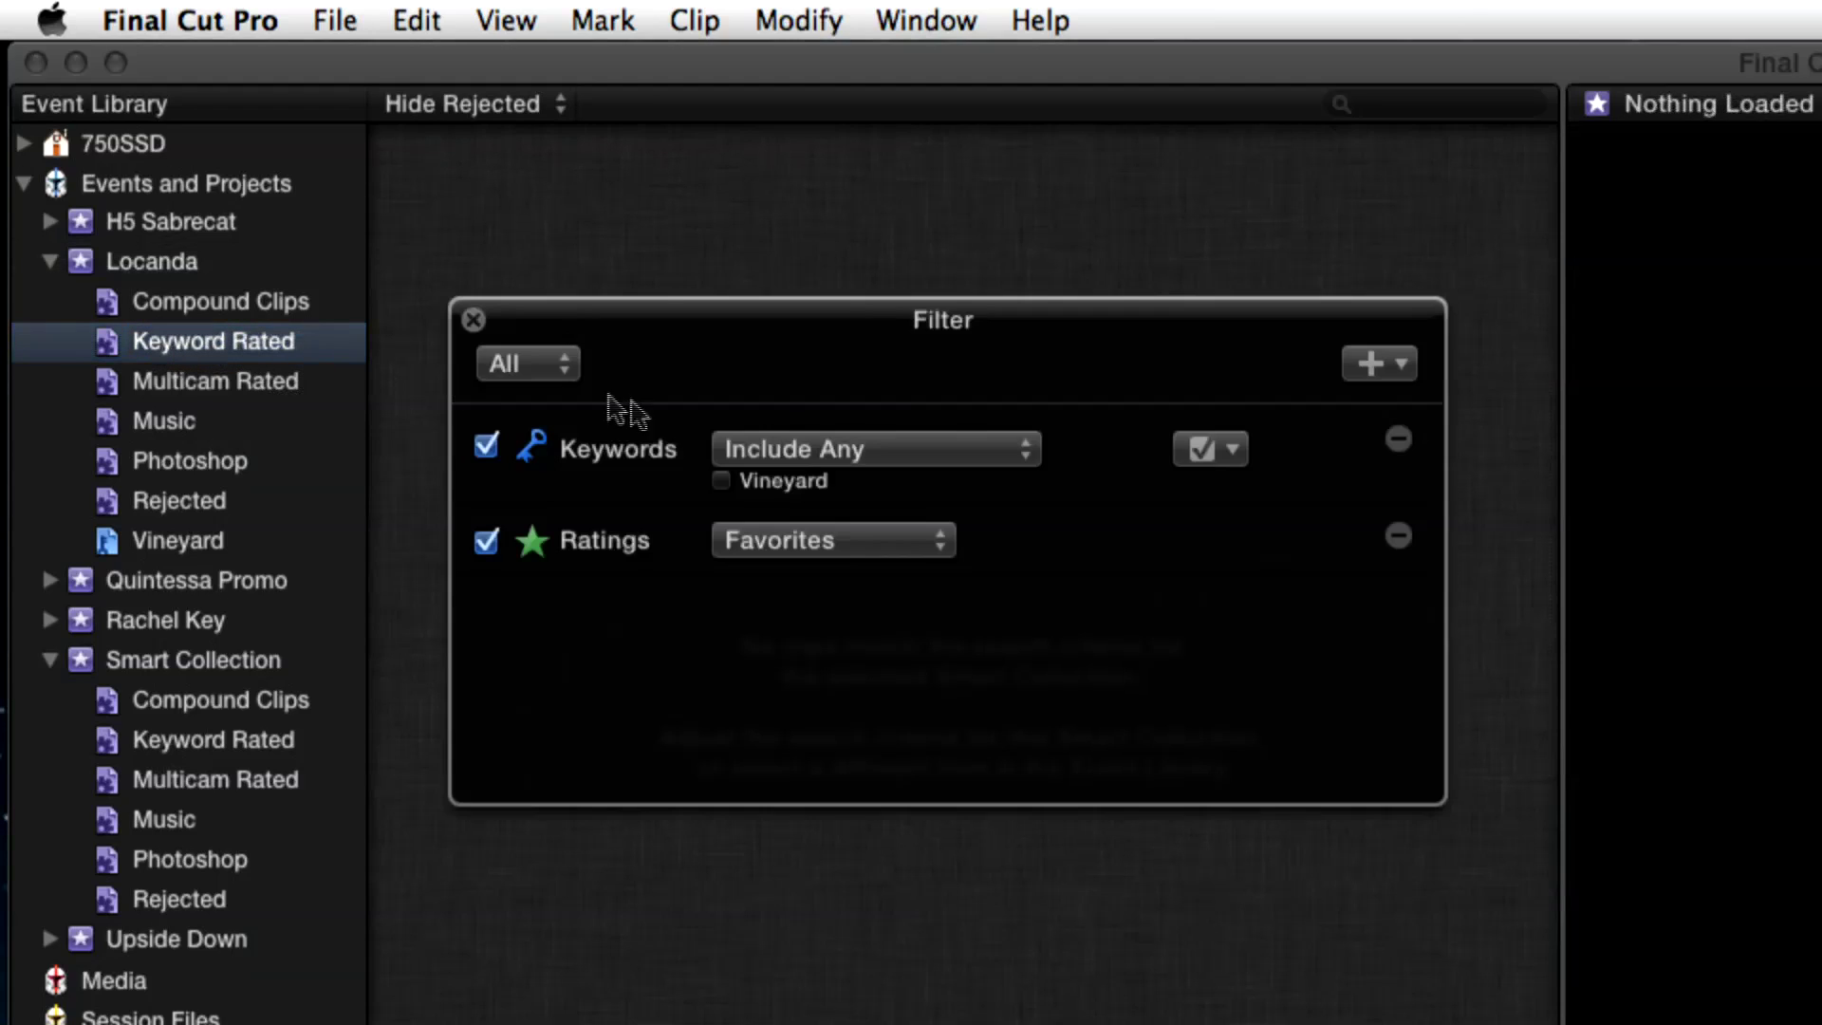
left_click(722, 482)
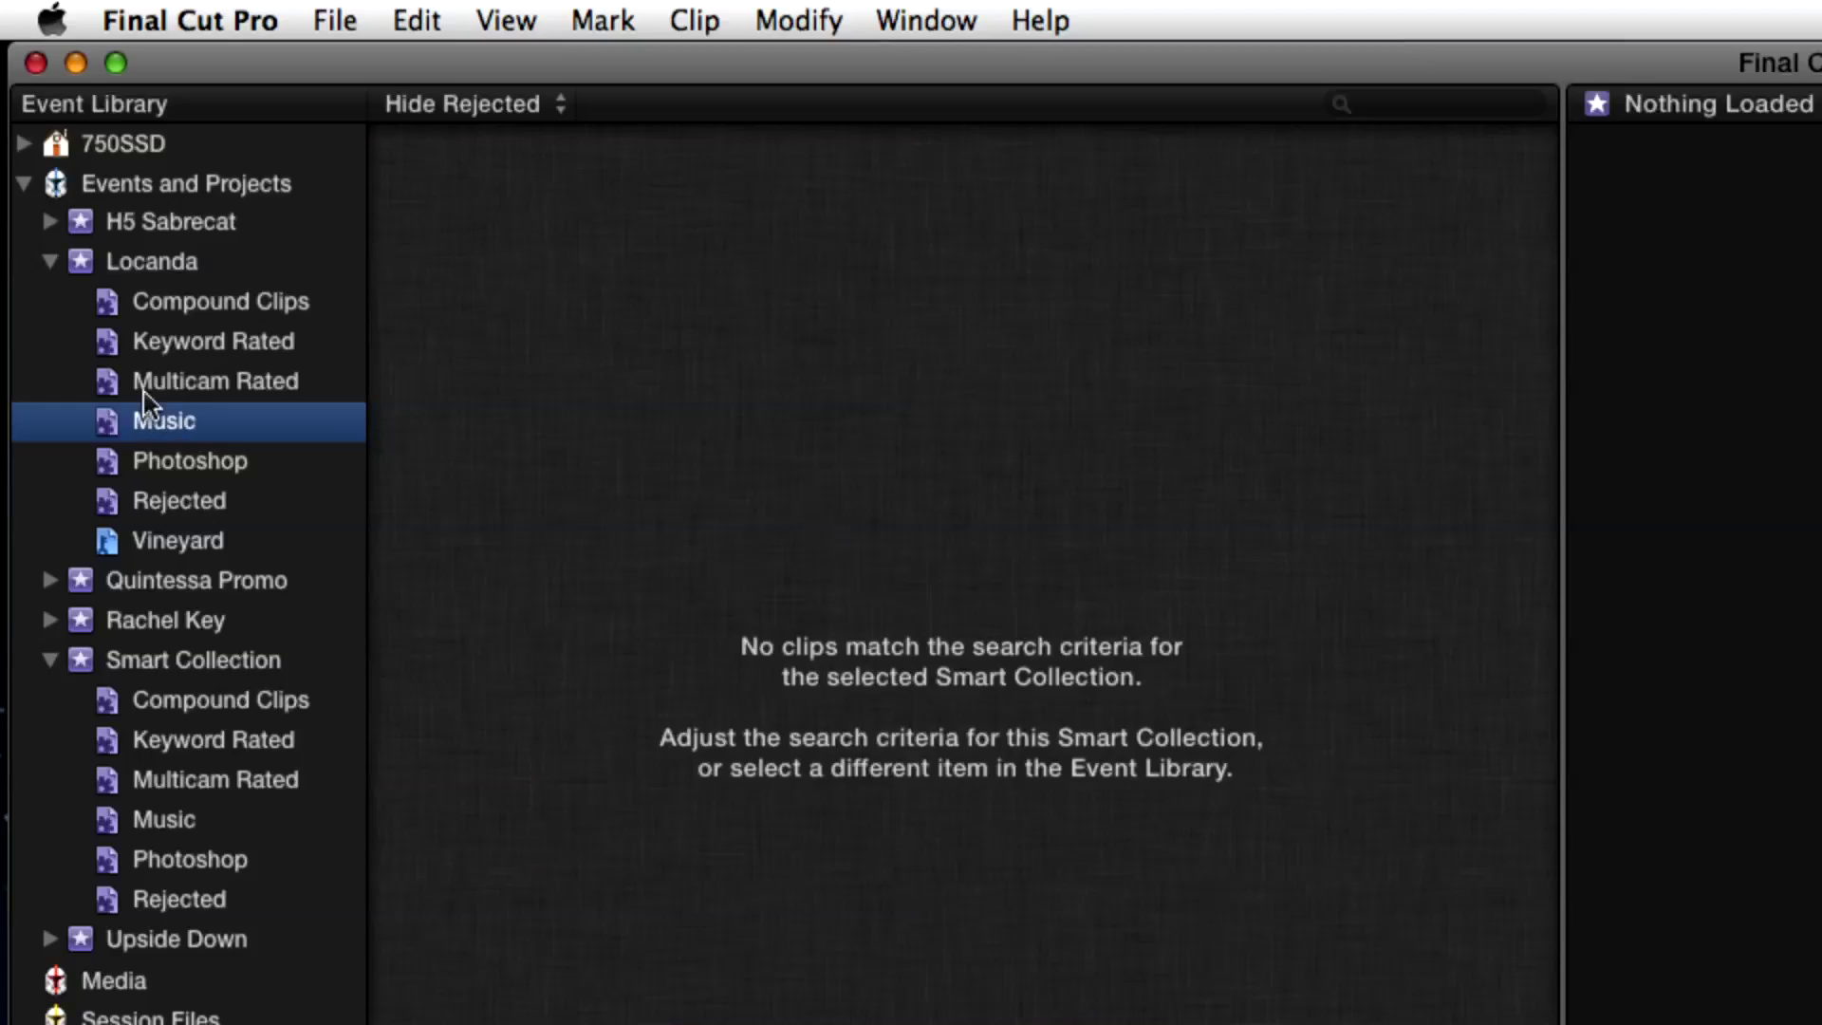
Set the browser filter to All Clips so rejected clips also show.
left_click(144, 385)
left_click(152, 423)
left_click(520, 105)
left_click(517, 86)
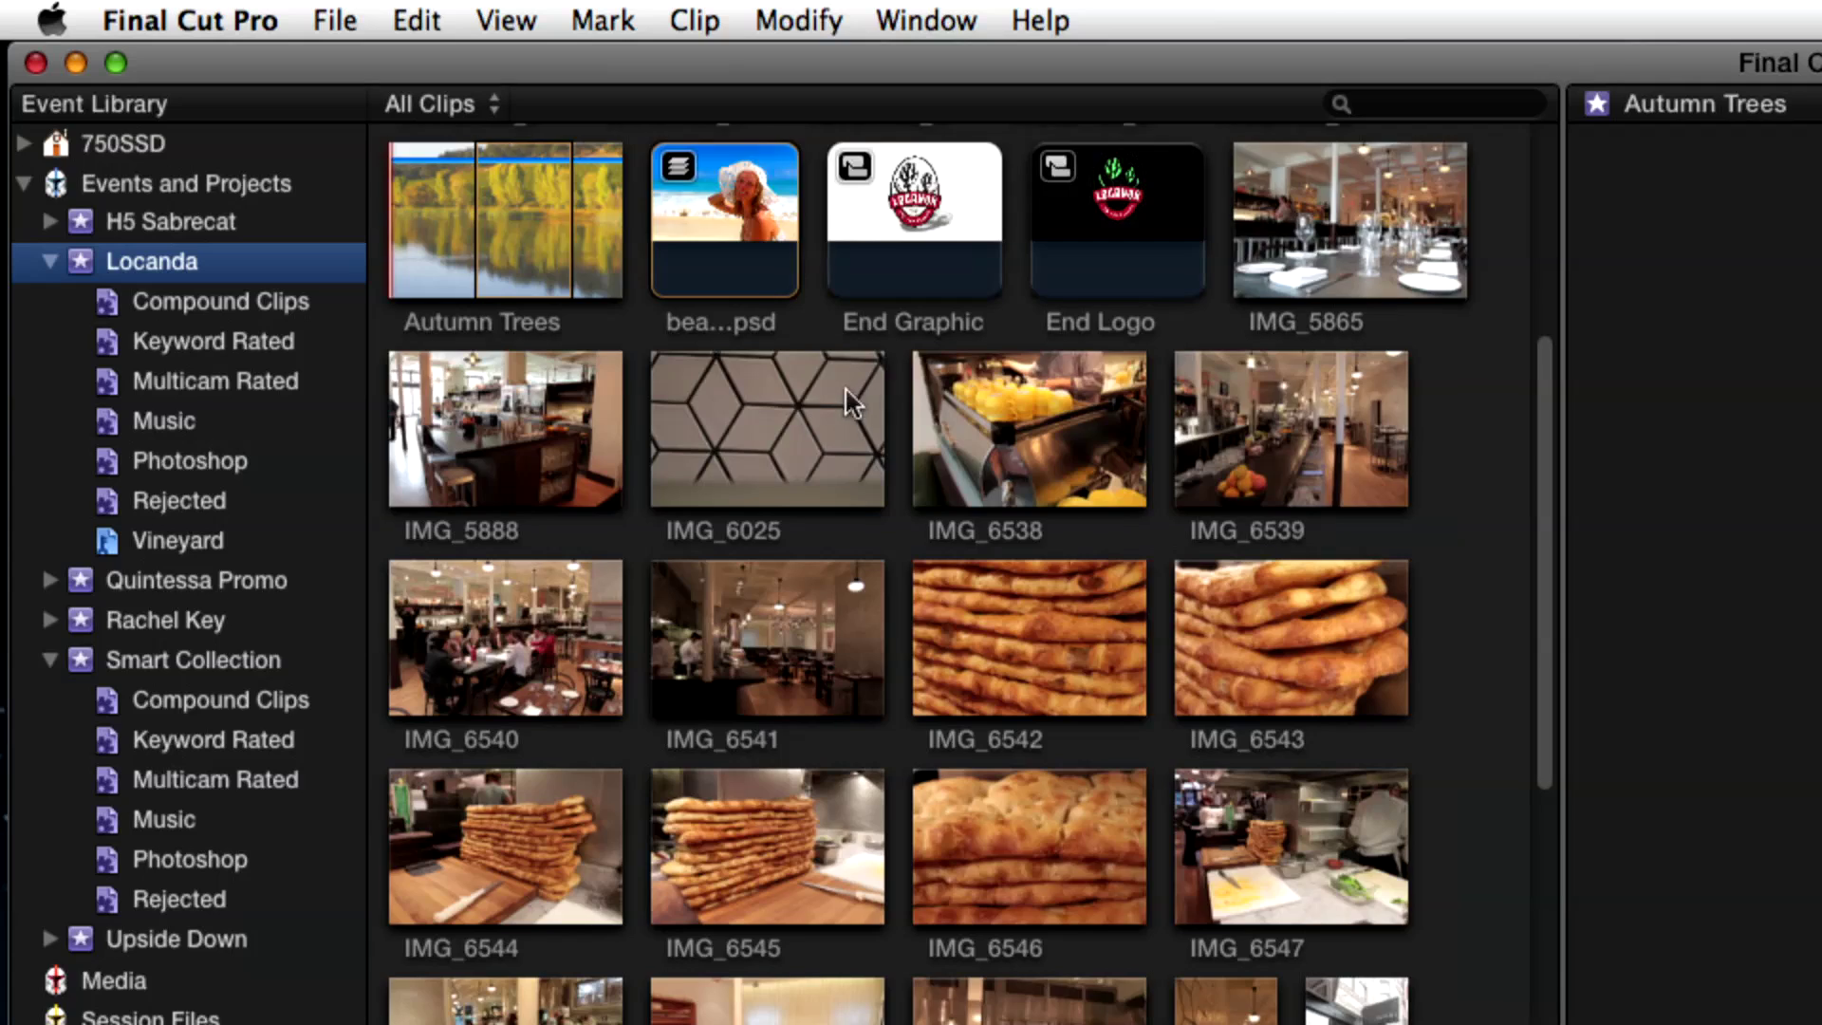
Assign the Music role to the Pendulum audio clip.
scroll(852, 403, "down", 10)
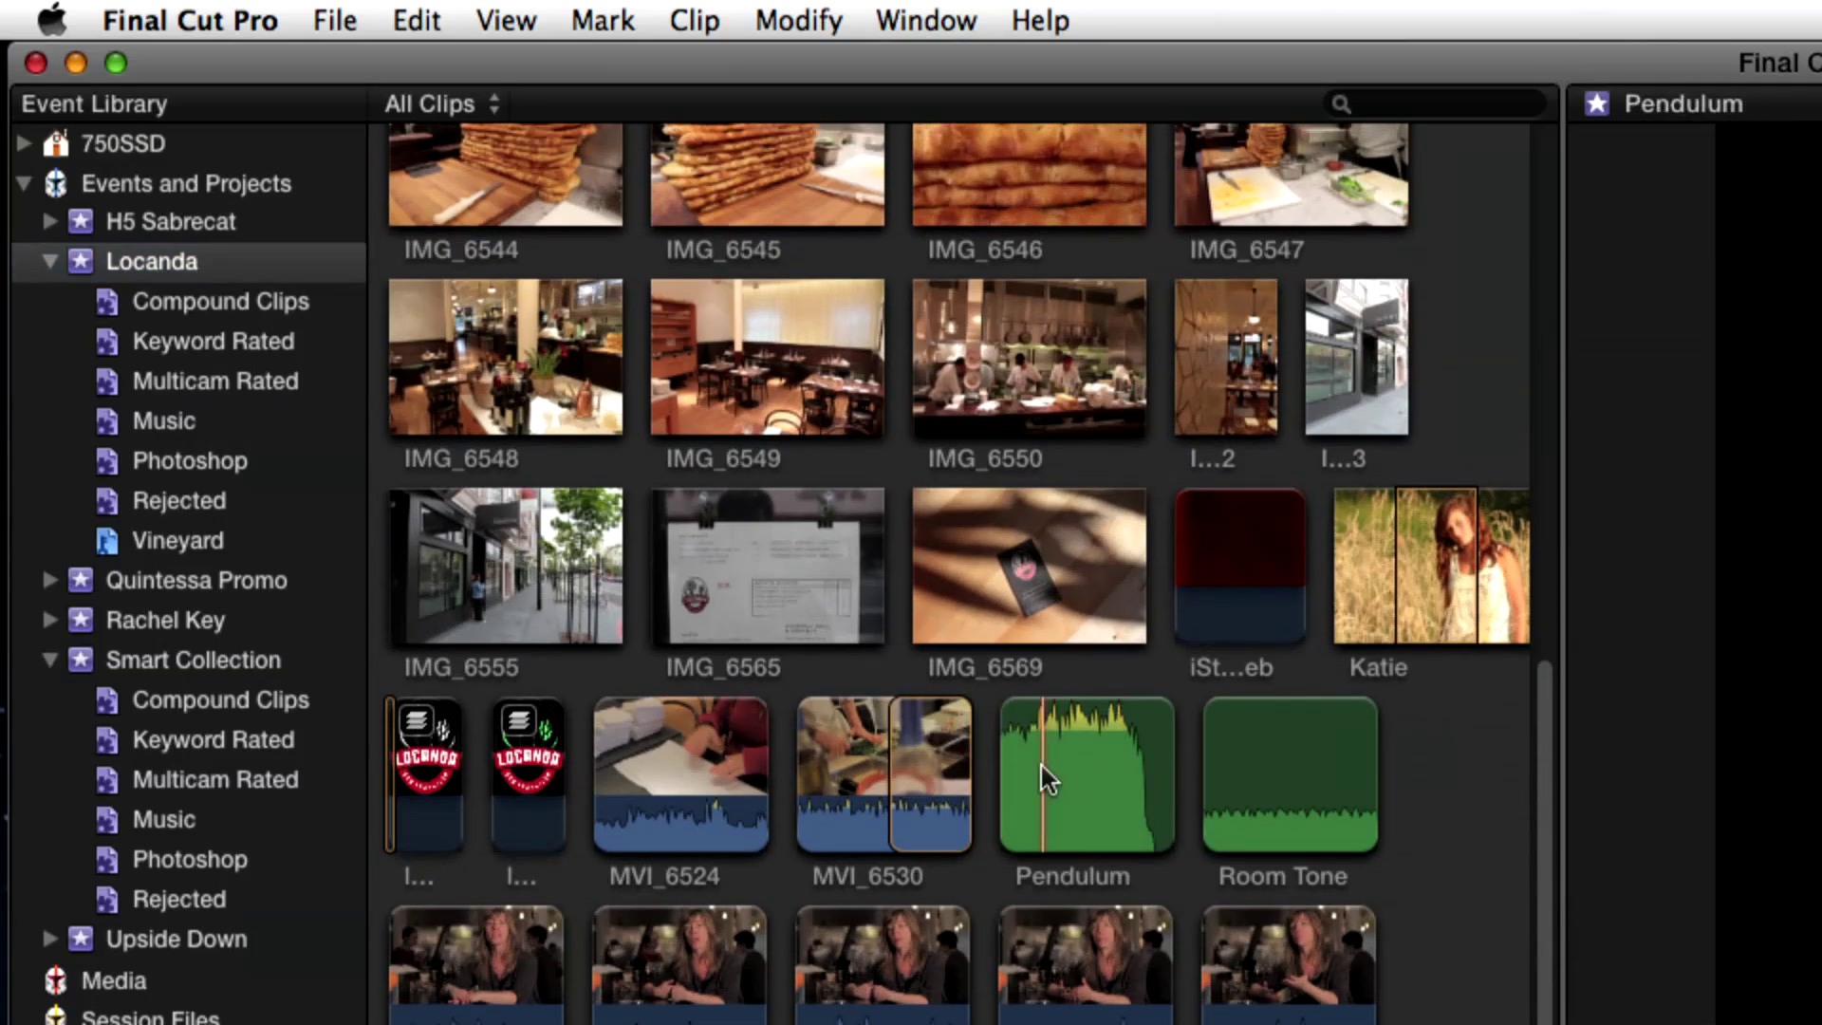
left_click(1041, 766)
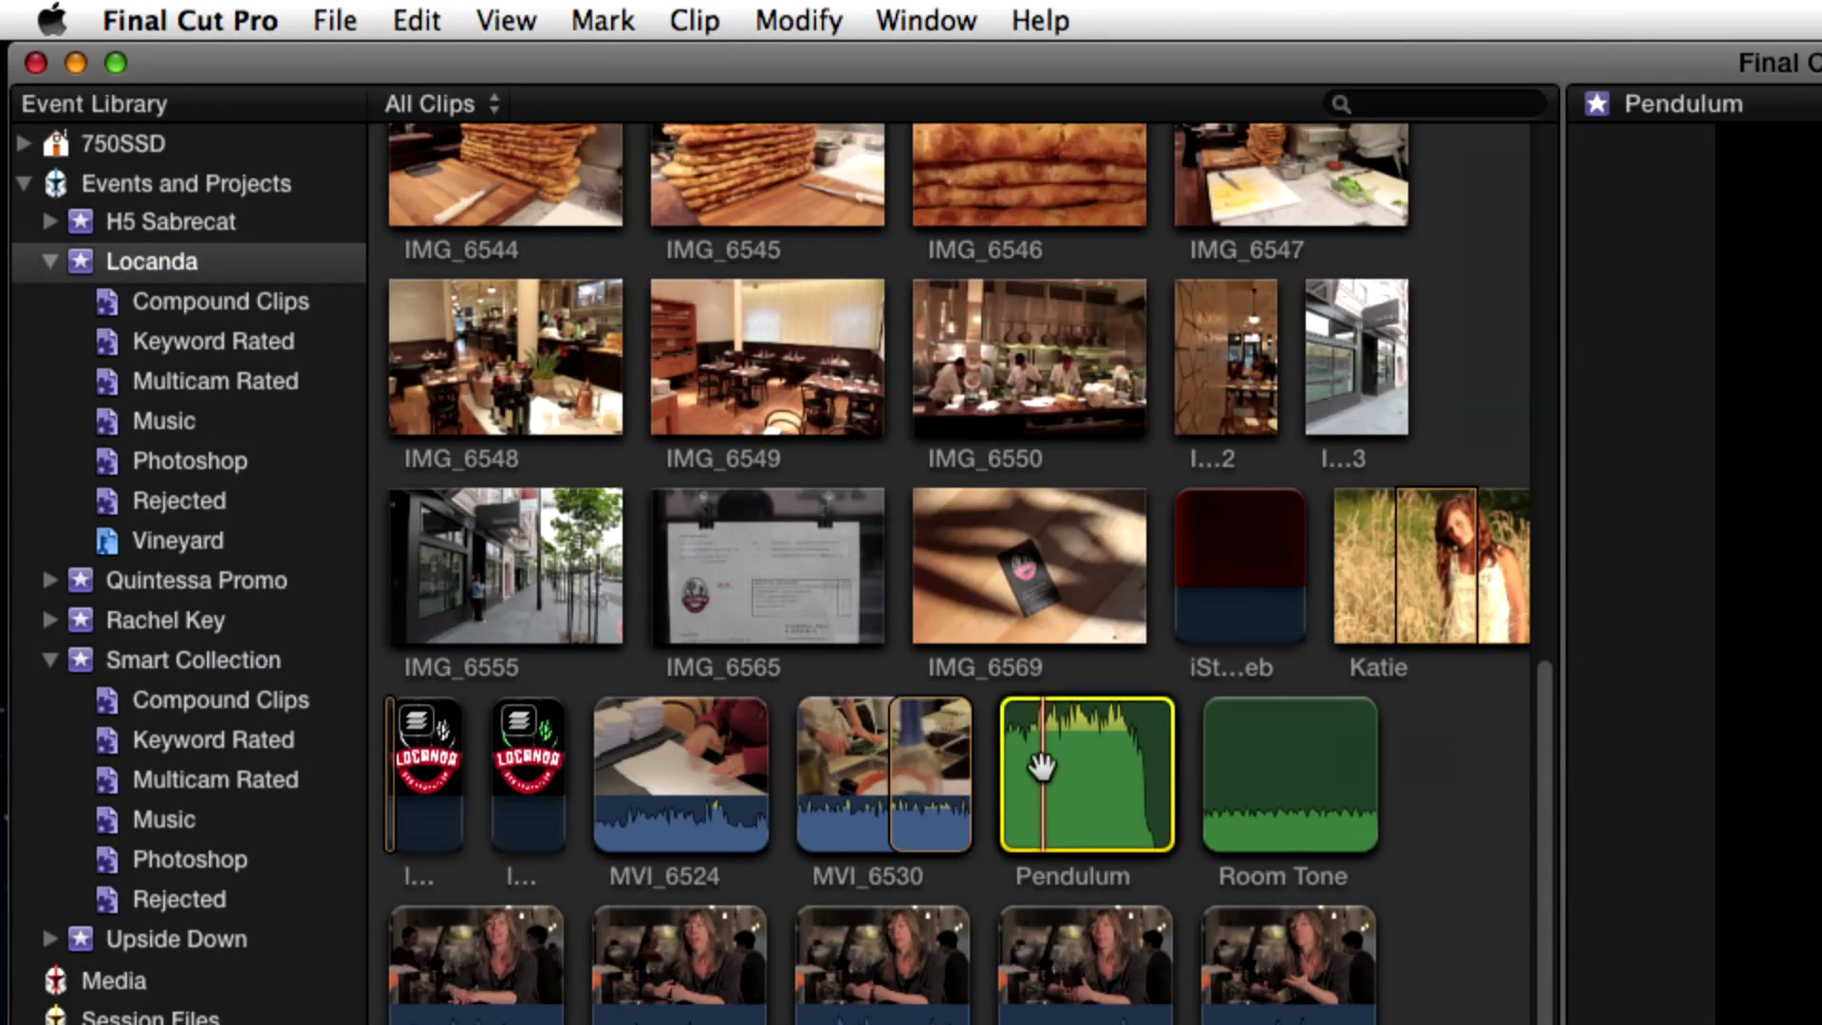
left_click(691, 24)
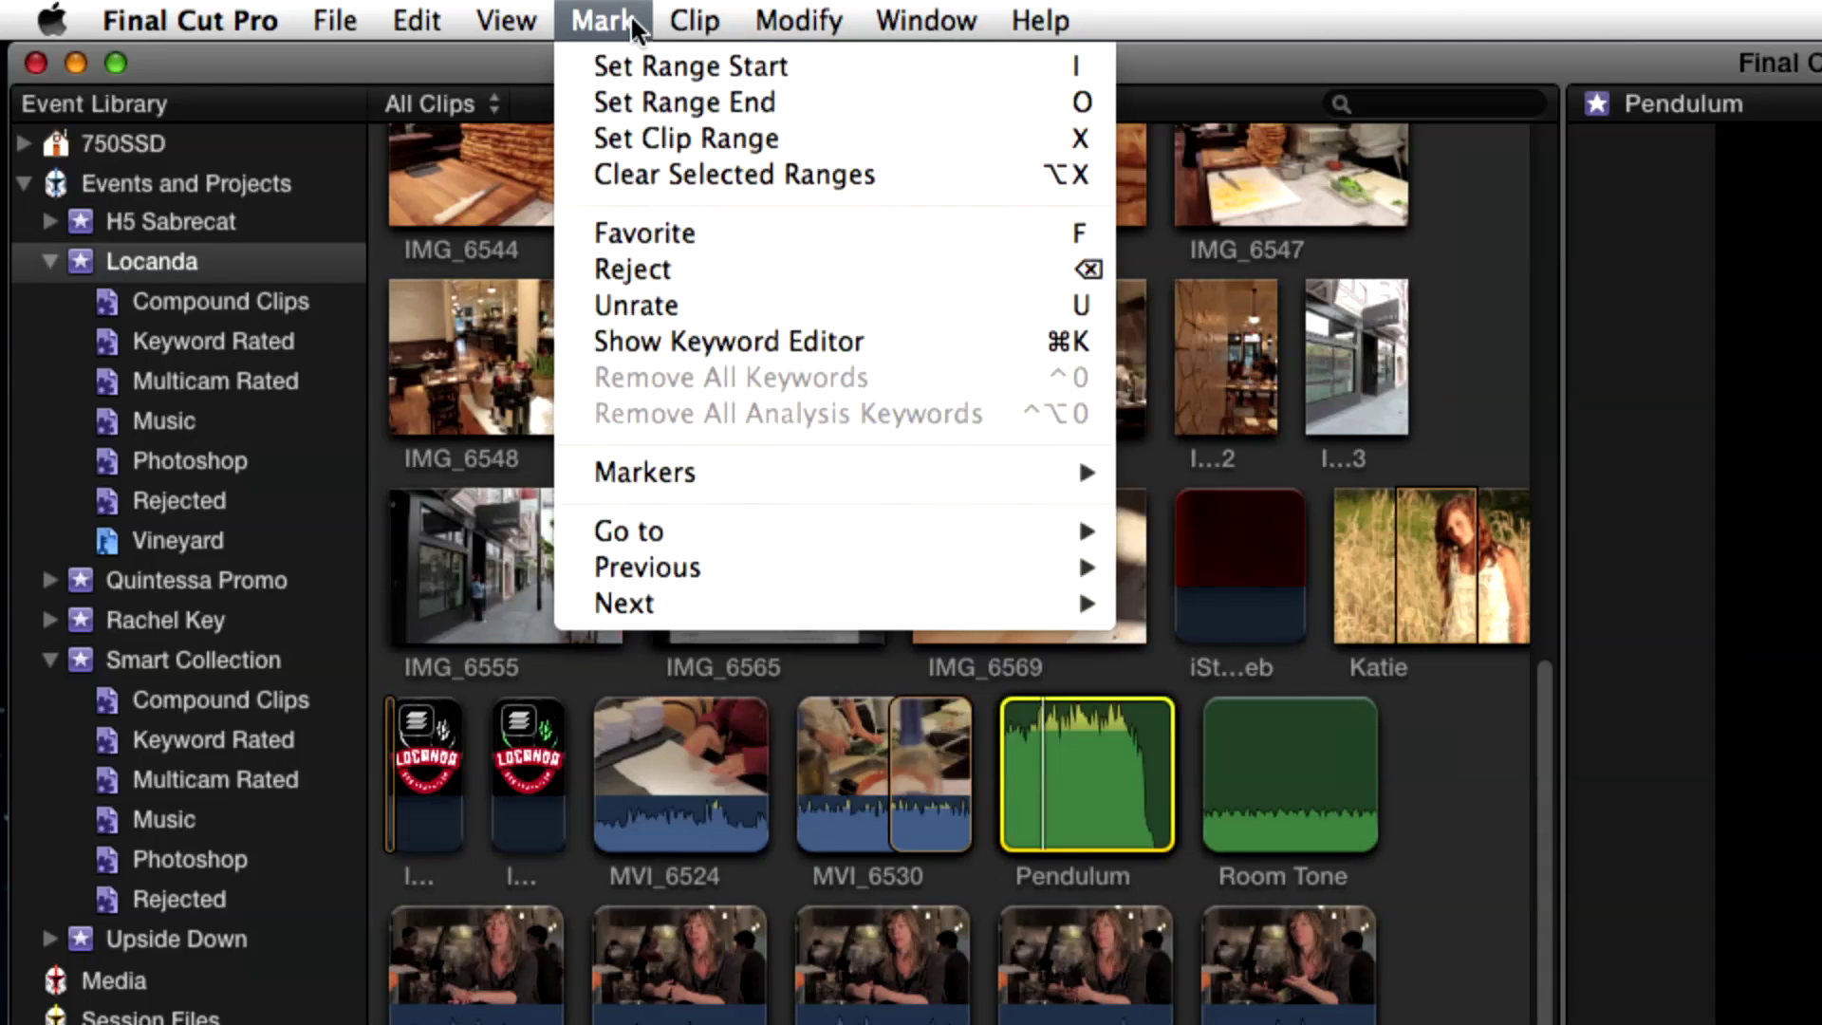
mouse_move(793, 21)
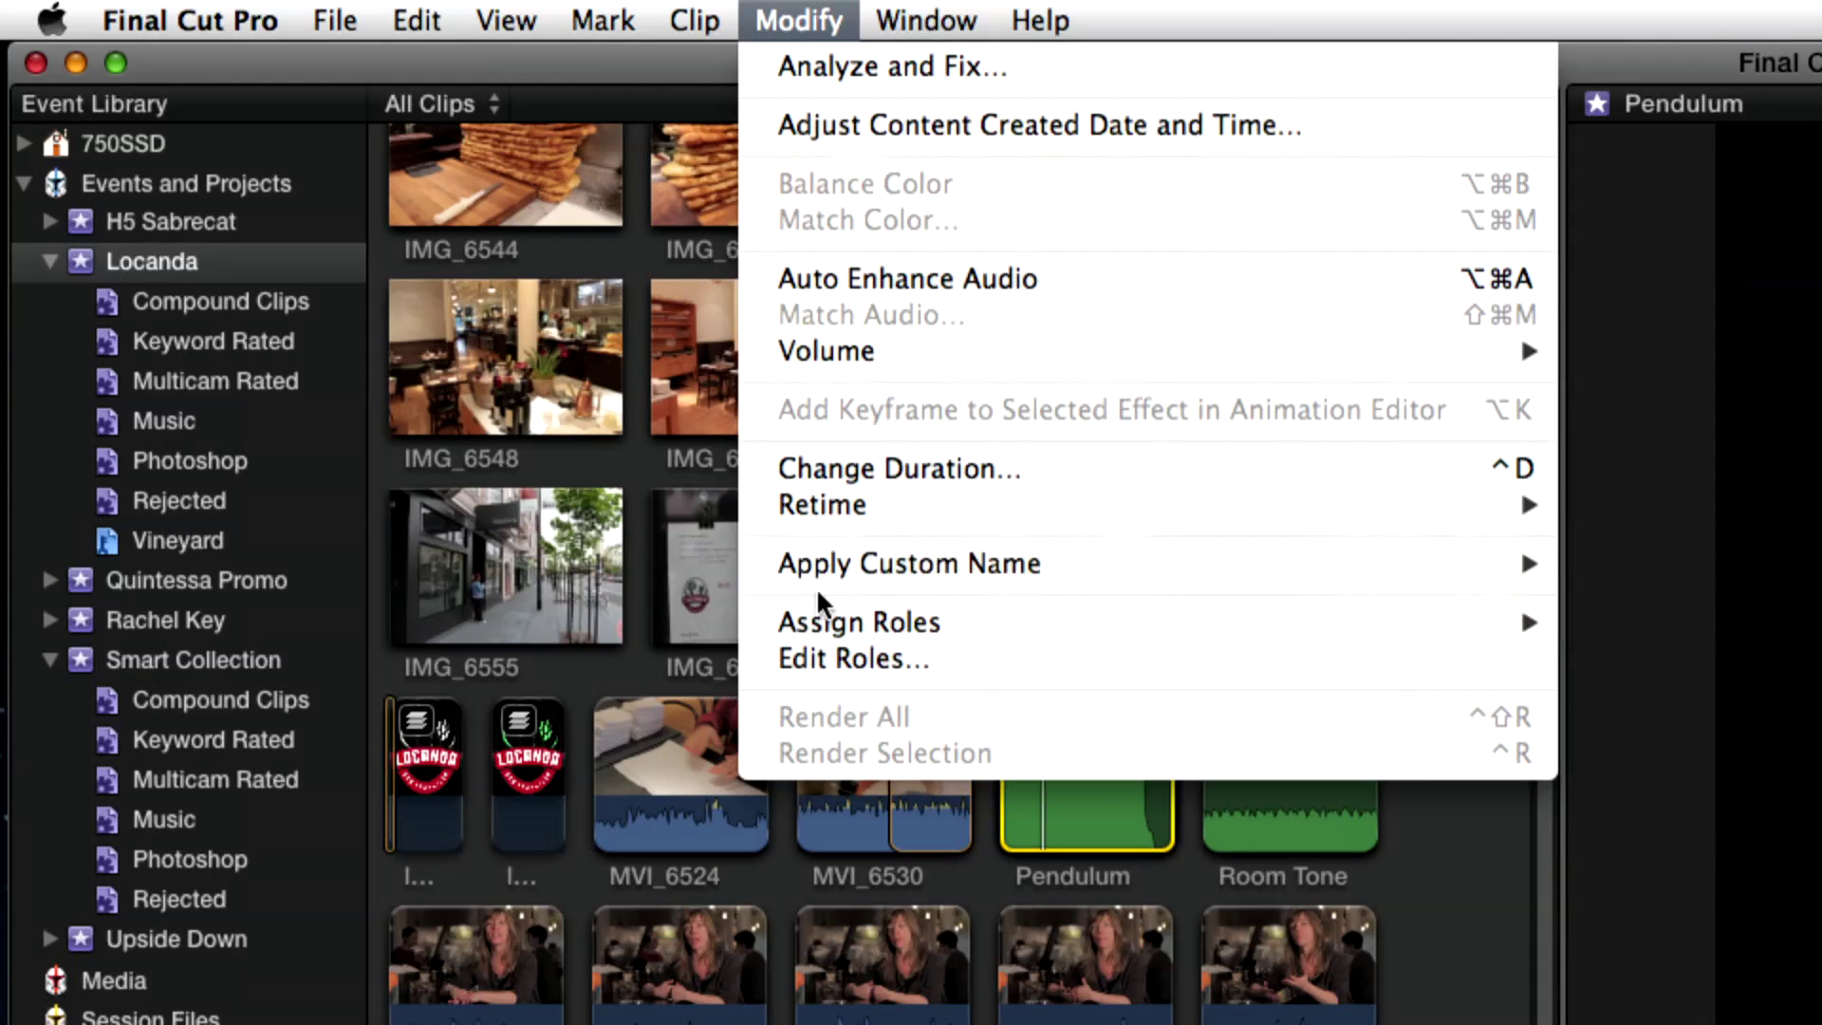
mouse_move(817, 622)
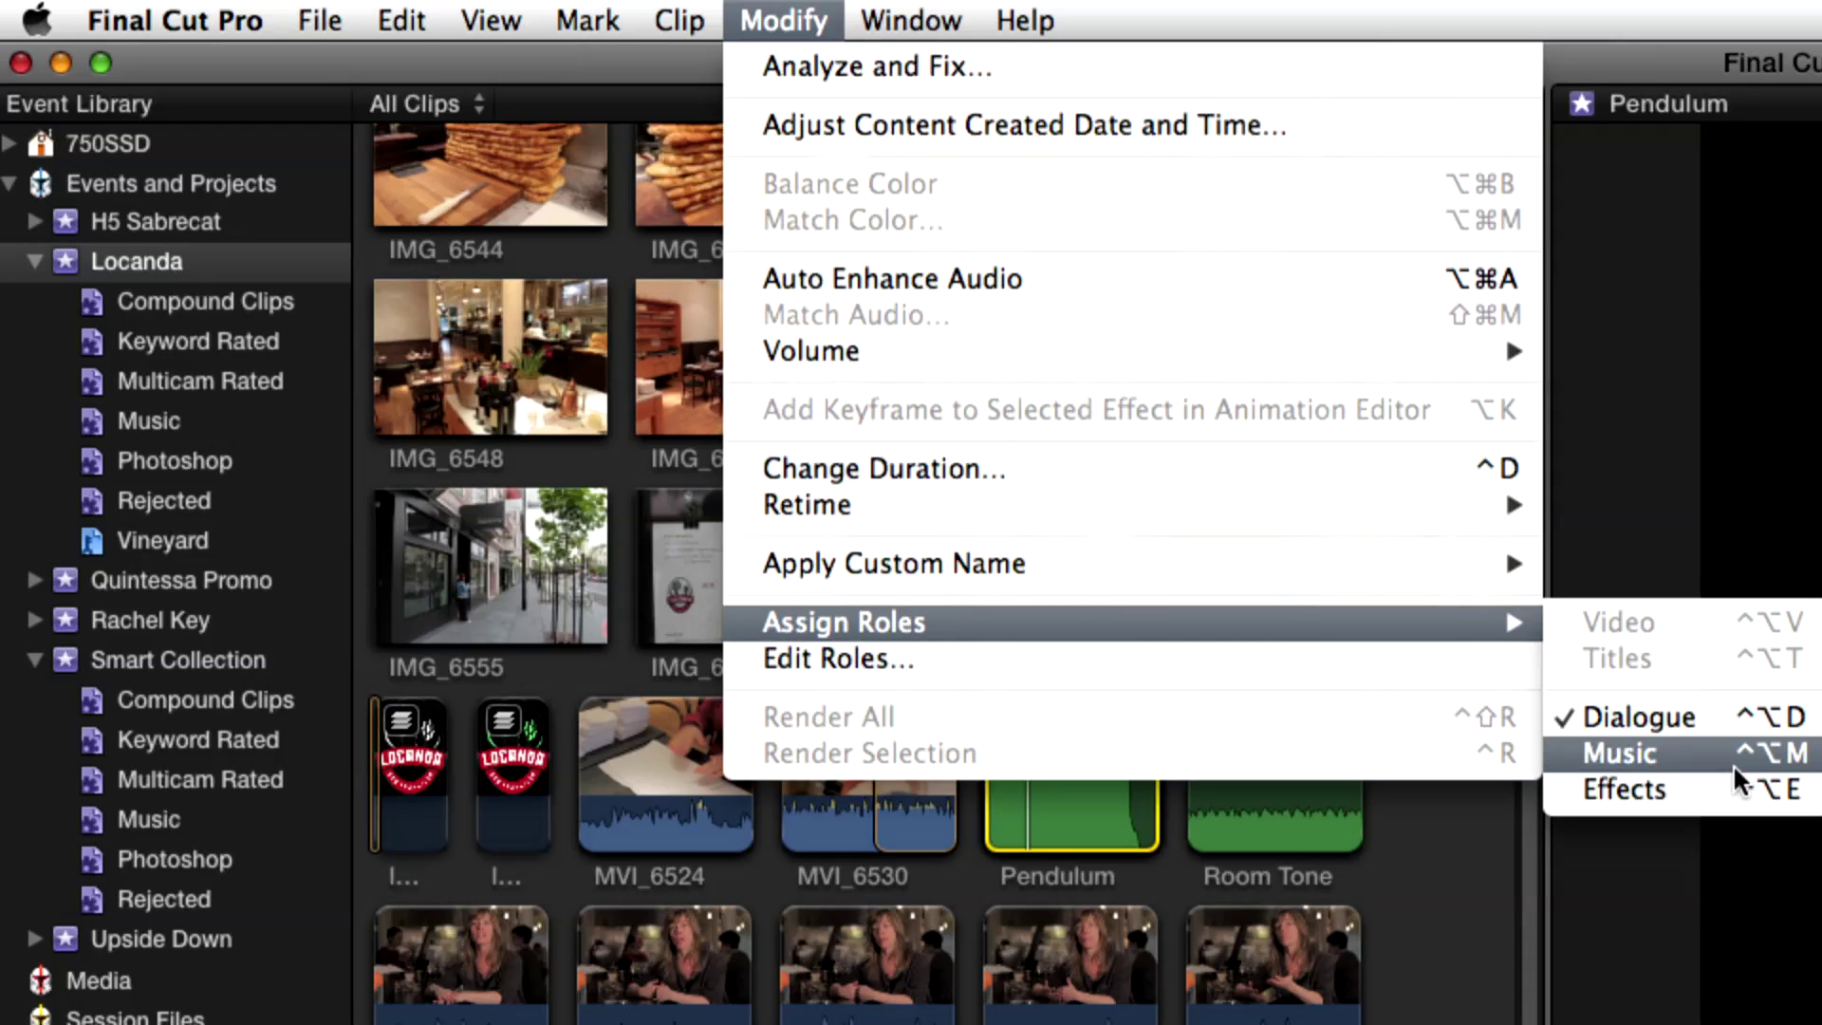
left_click(1733, 763)
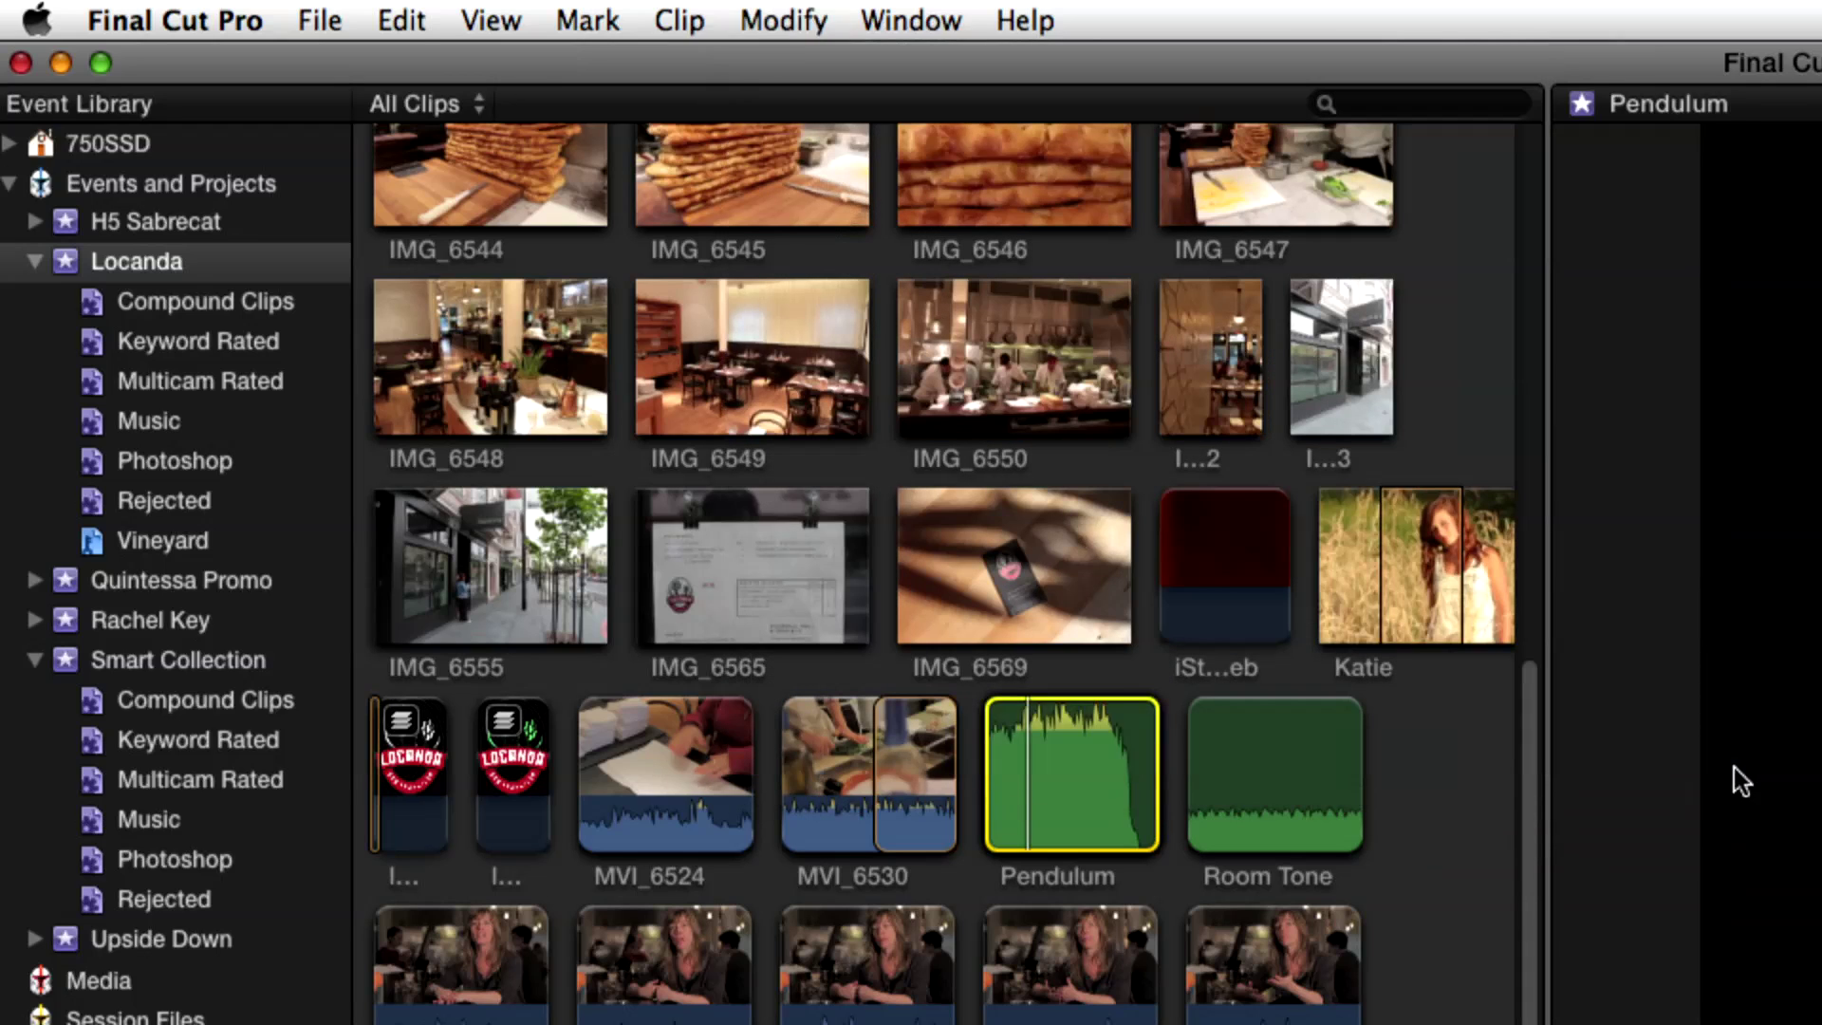
Check the Music, Rejected and Photoshop collections' contents, then return to all Locanda clips.
scroll(1519, 736, "up", 10)
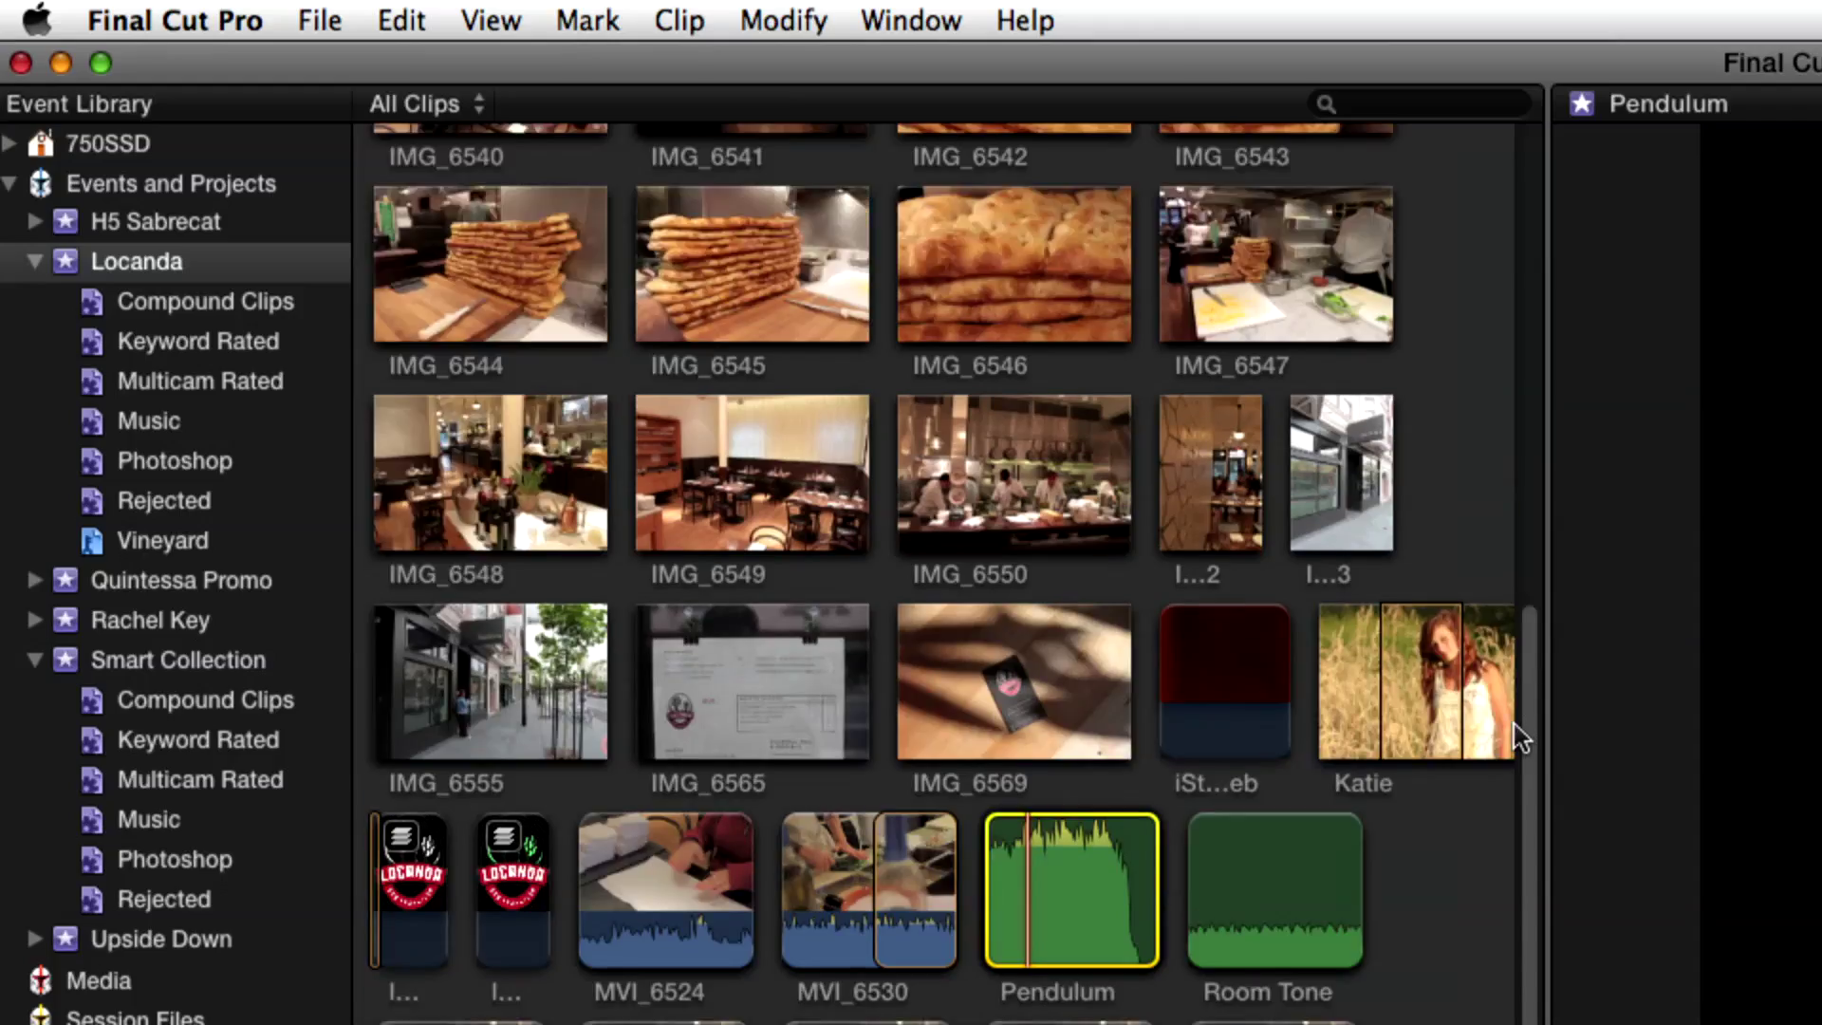
scroll(1519, 735, "up", 2)
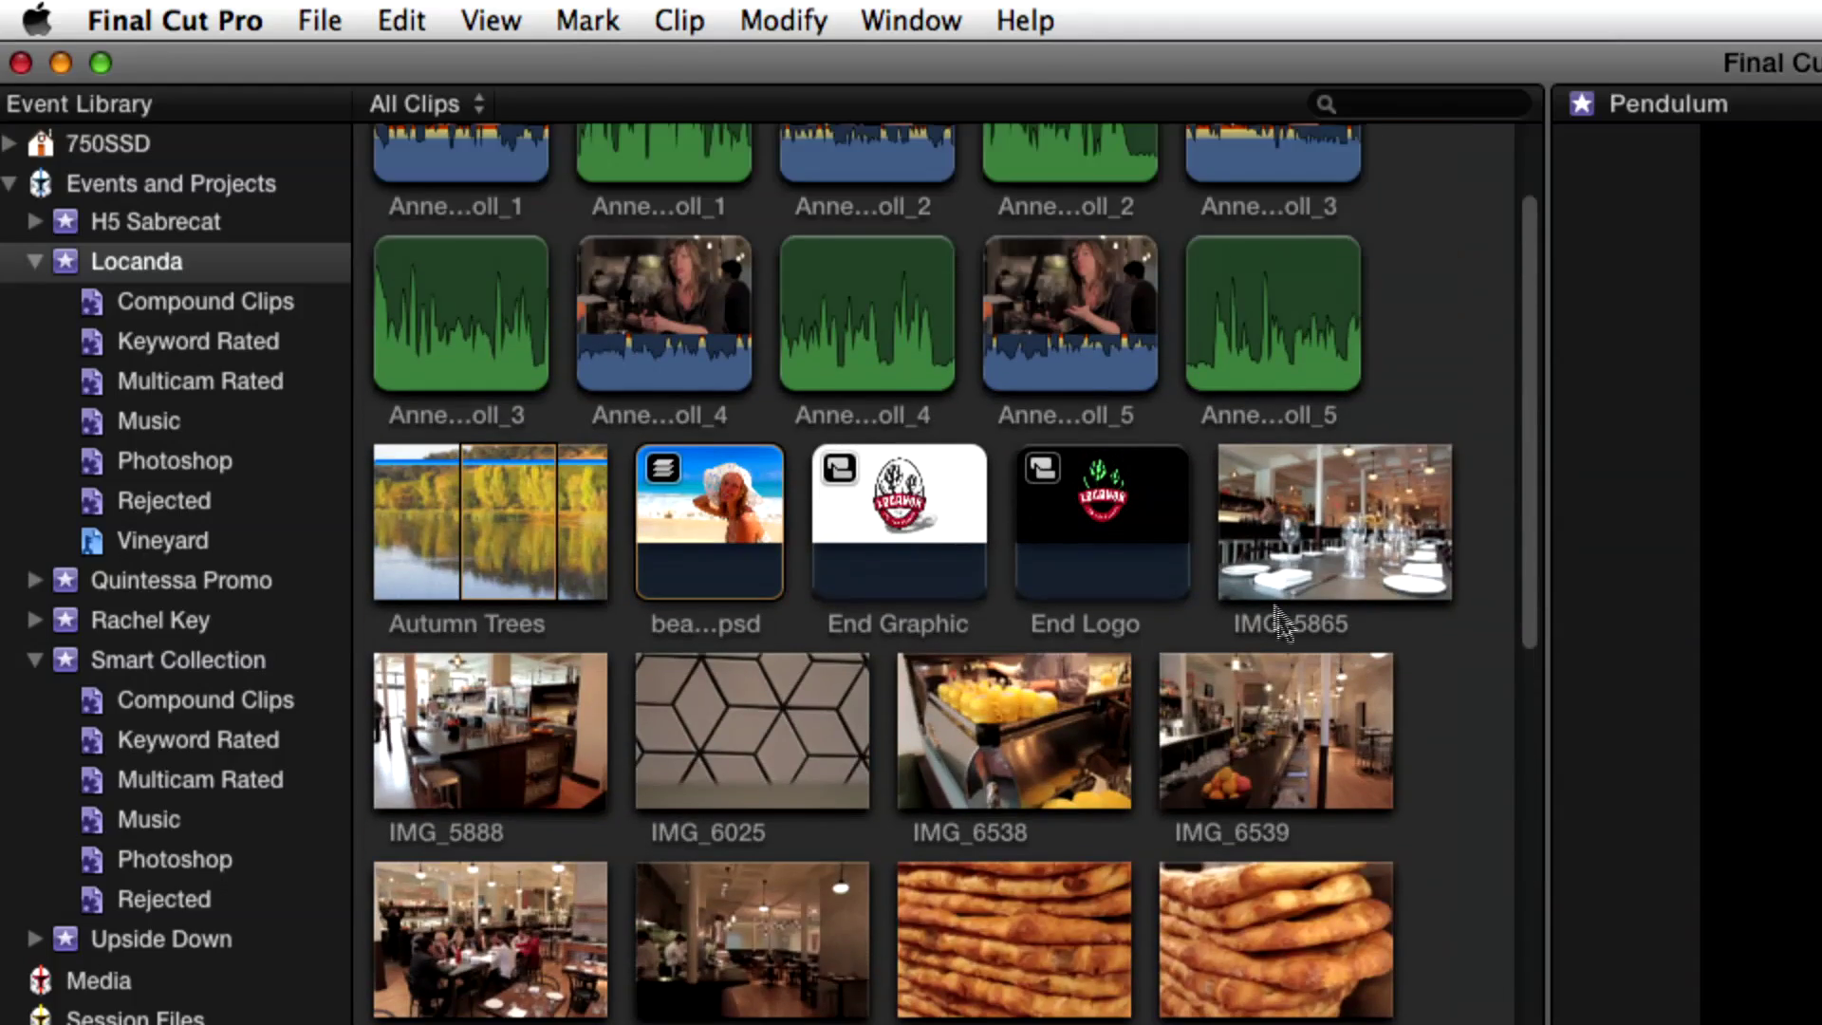
scroll(1411, 548, "up", 2)
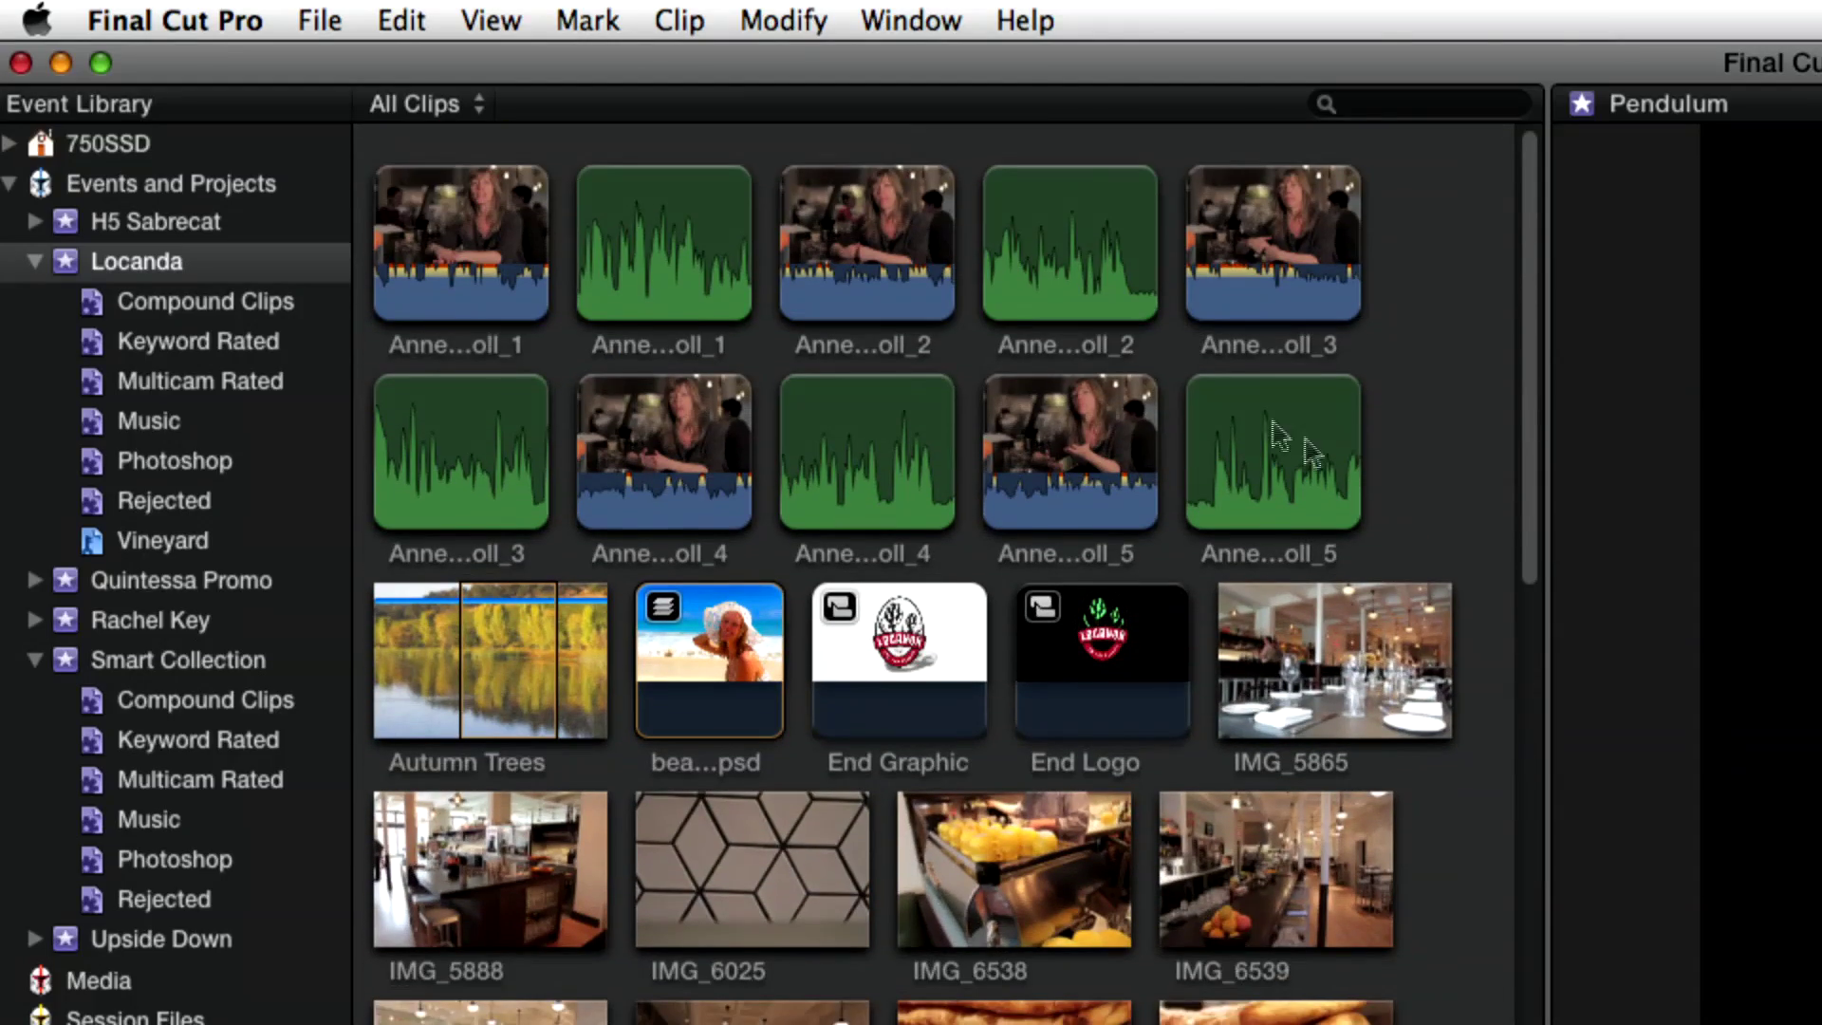
scroll(1506, 541, "down", 12)
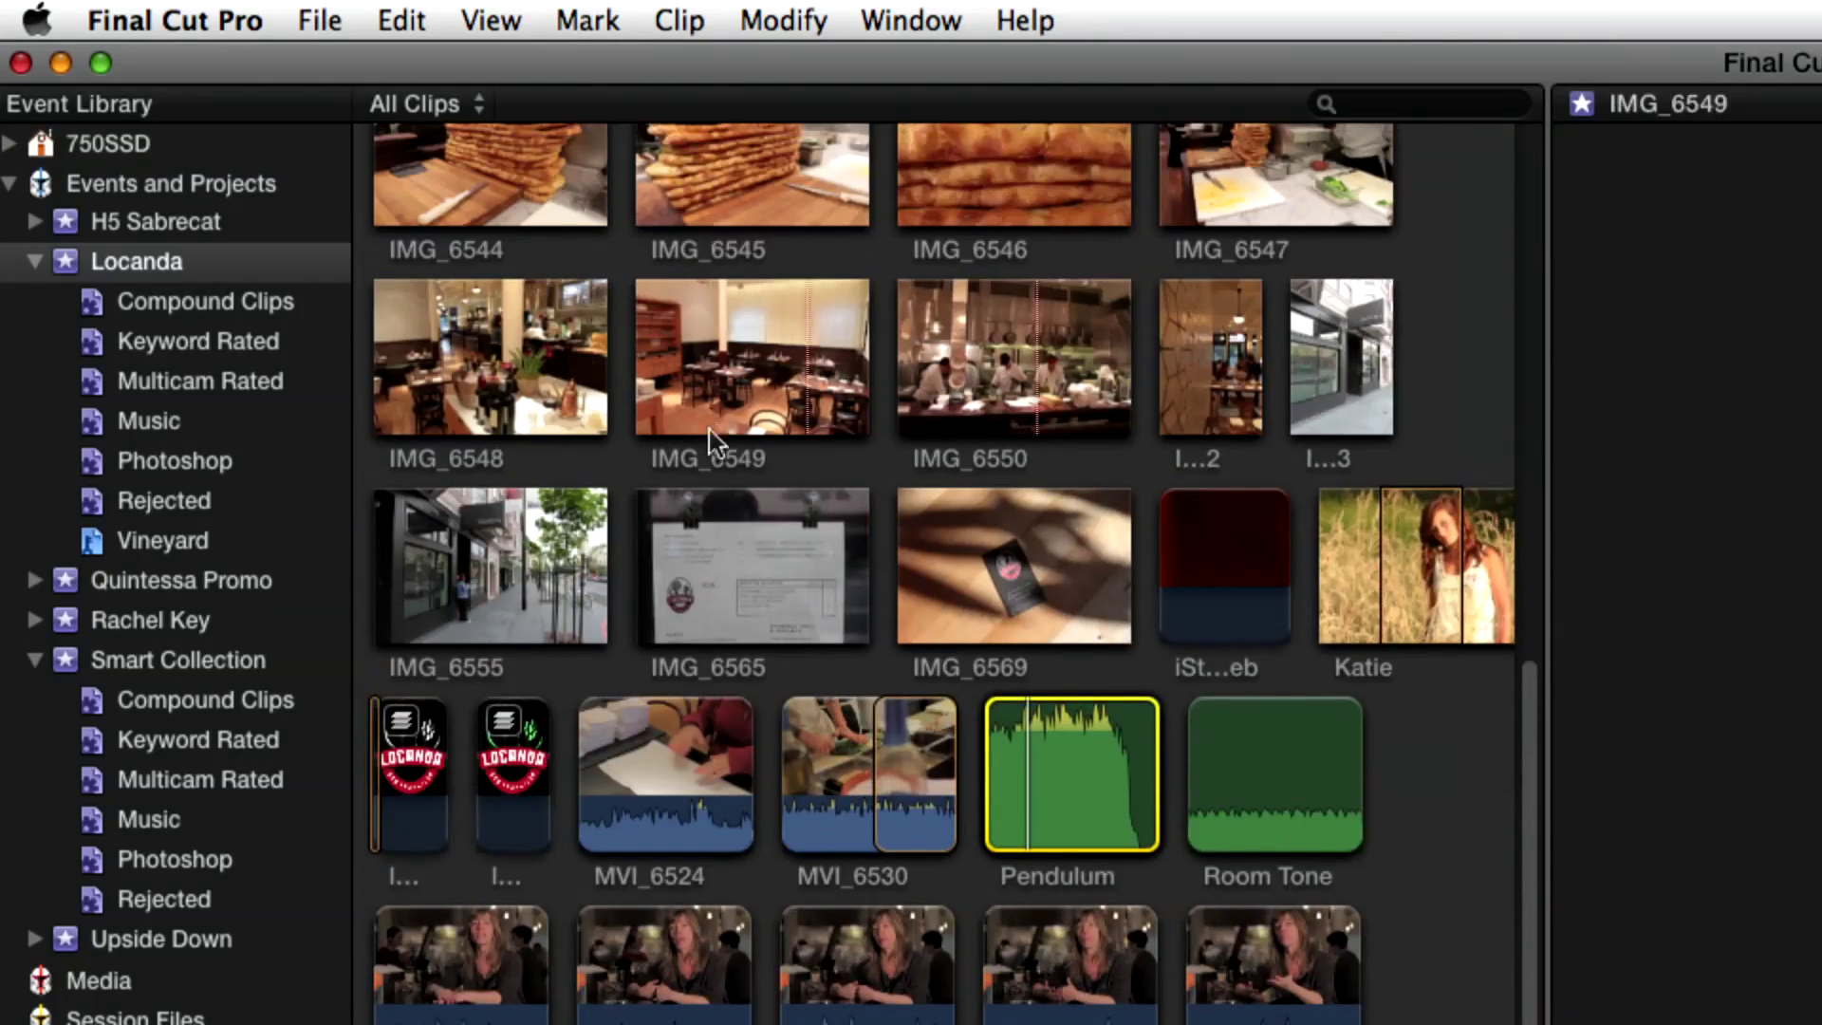
left_click(133, 425)
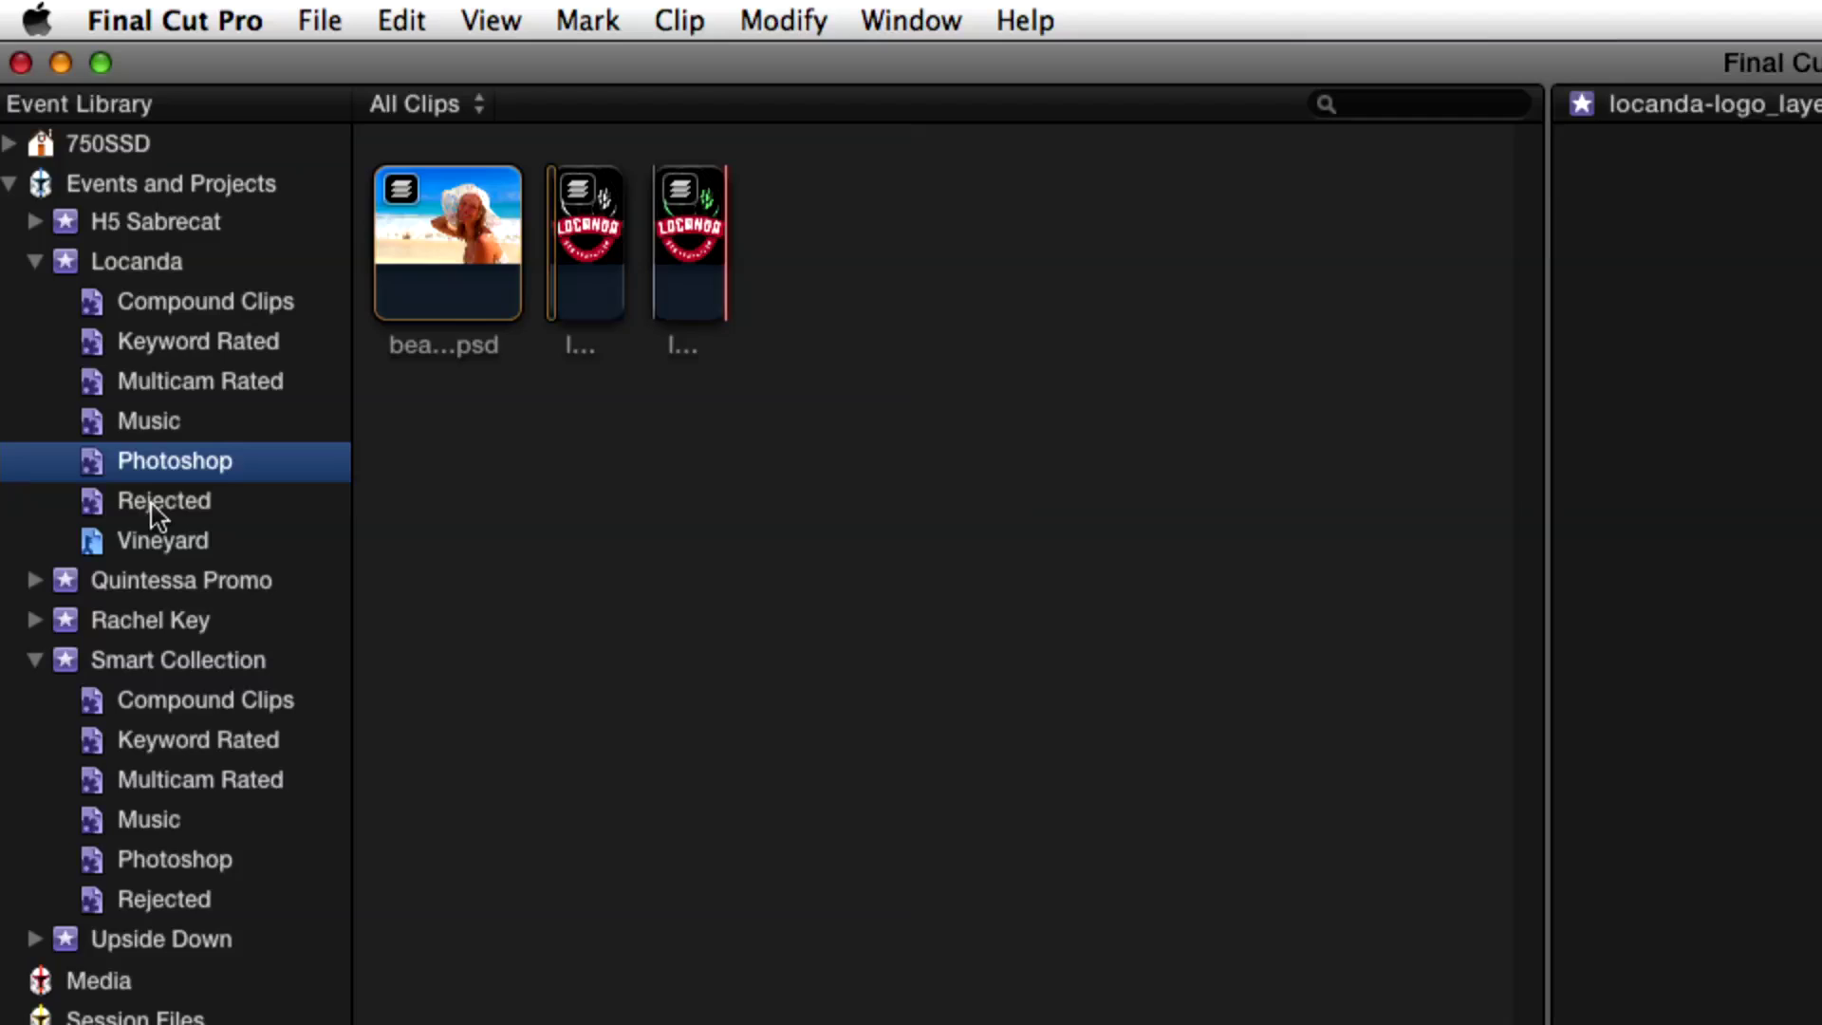
left_click(157, 509)
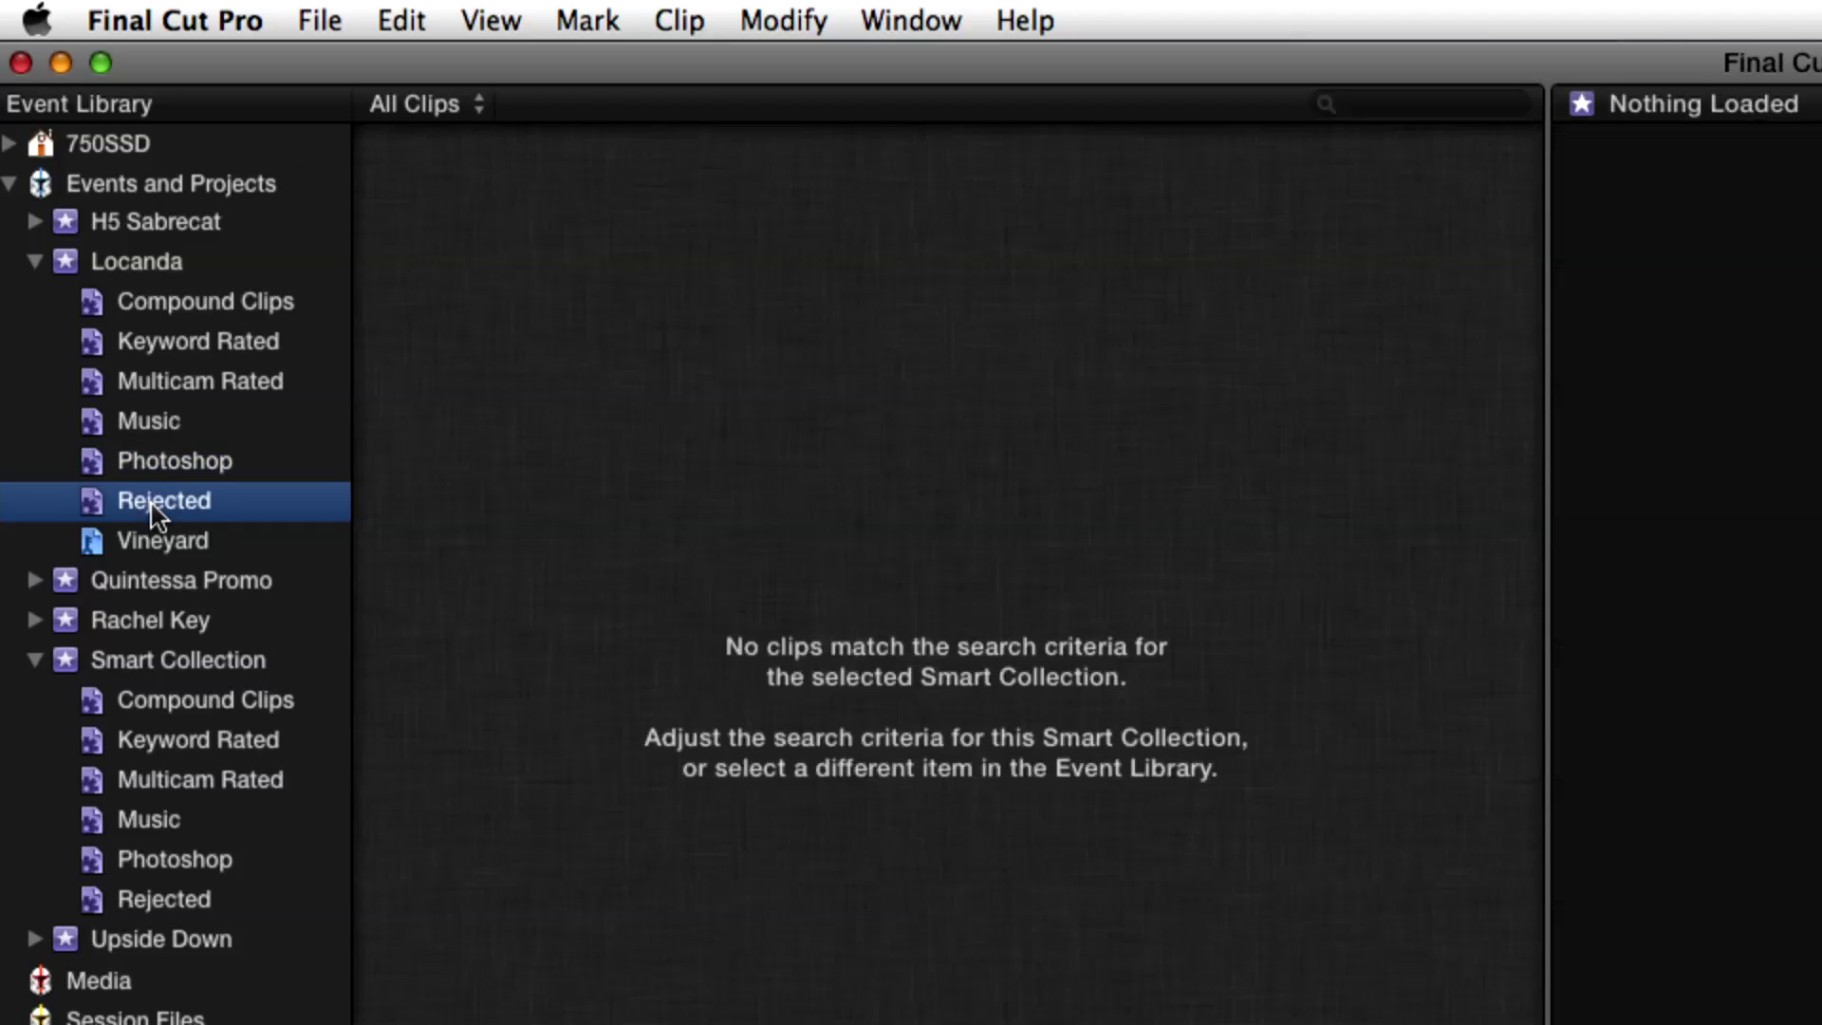
left_click(169, 465)
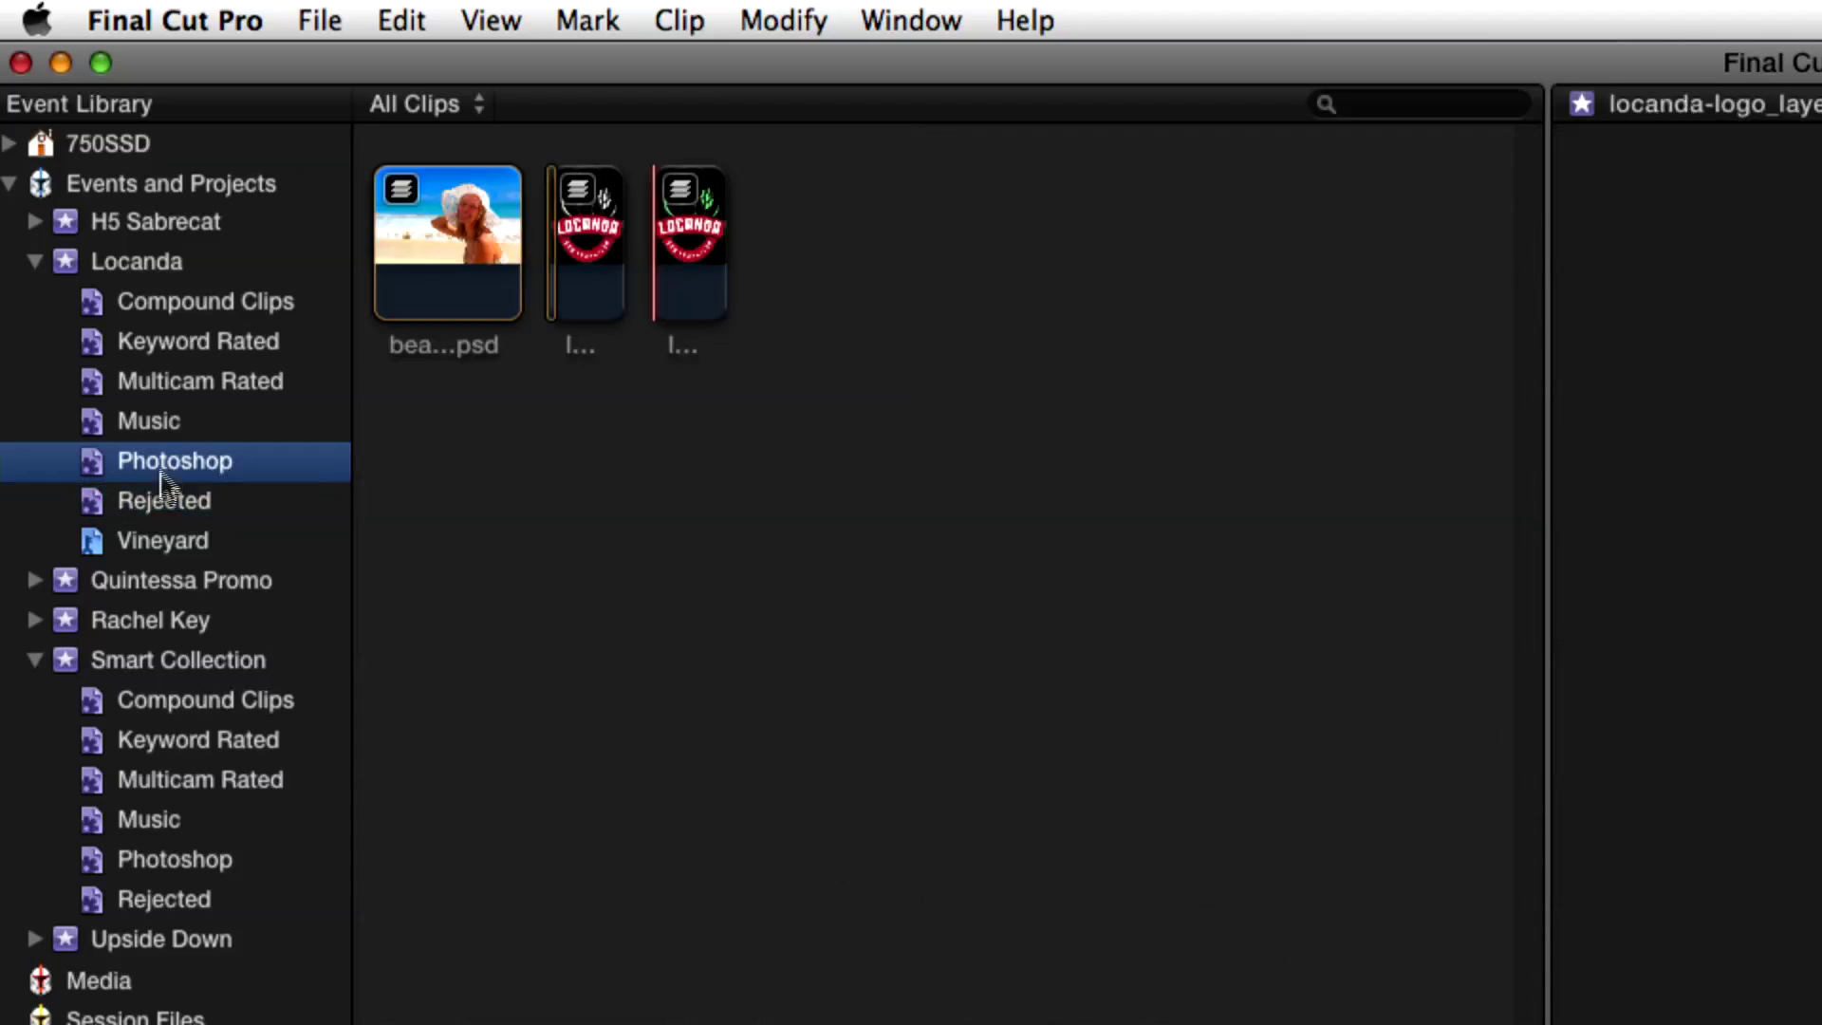
left_click(142, 262)
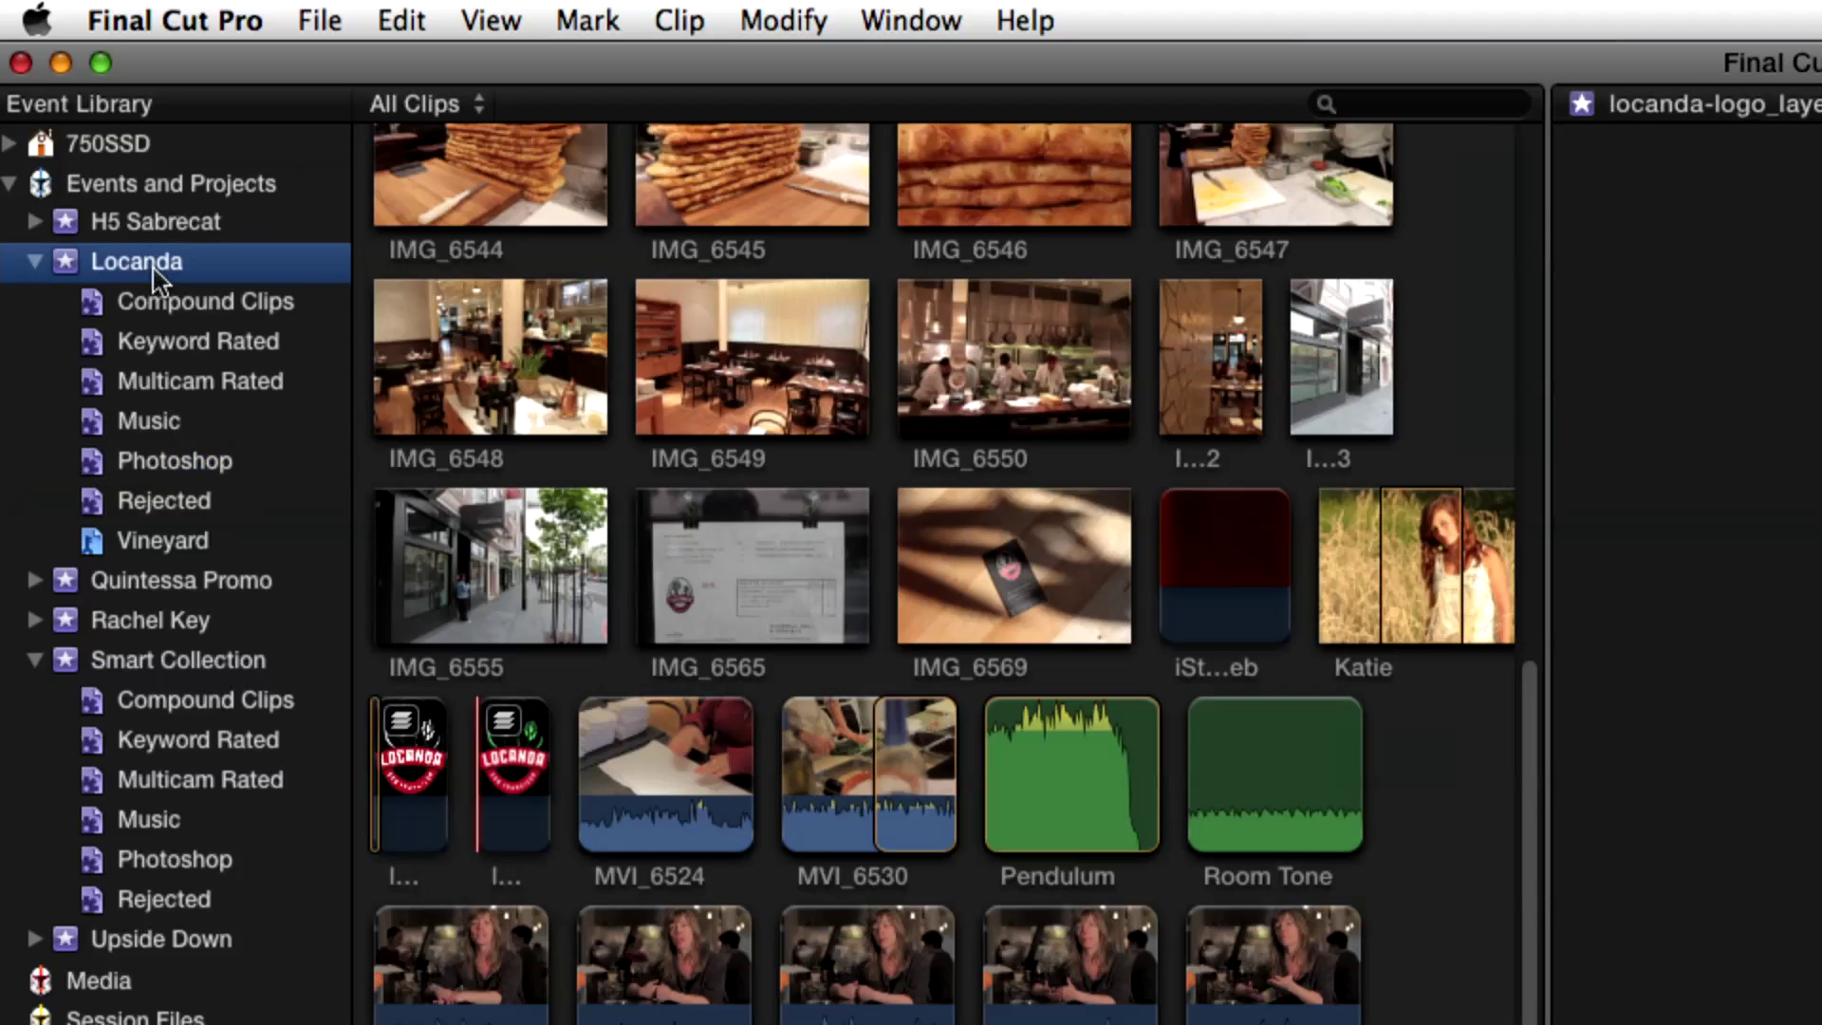
Mark the MVI_6524 clip as Rejected.
left_click(648, 765)
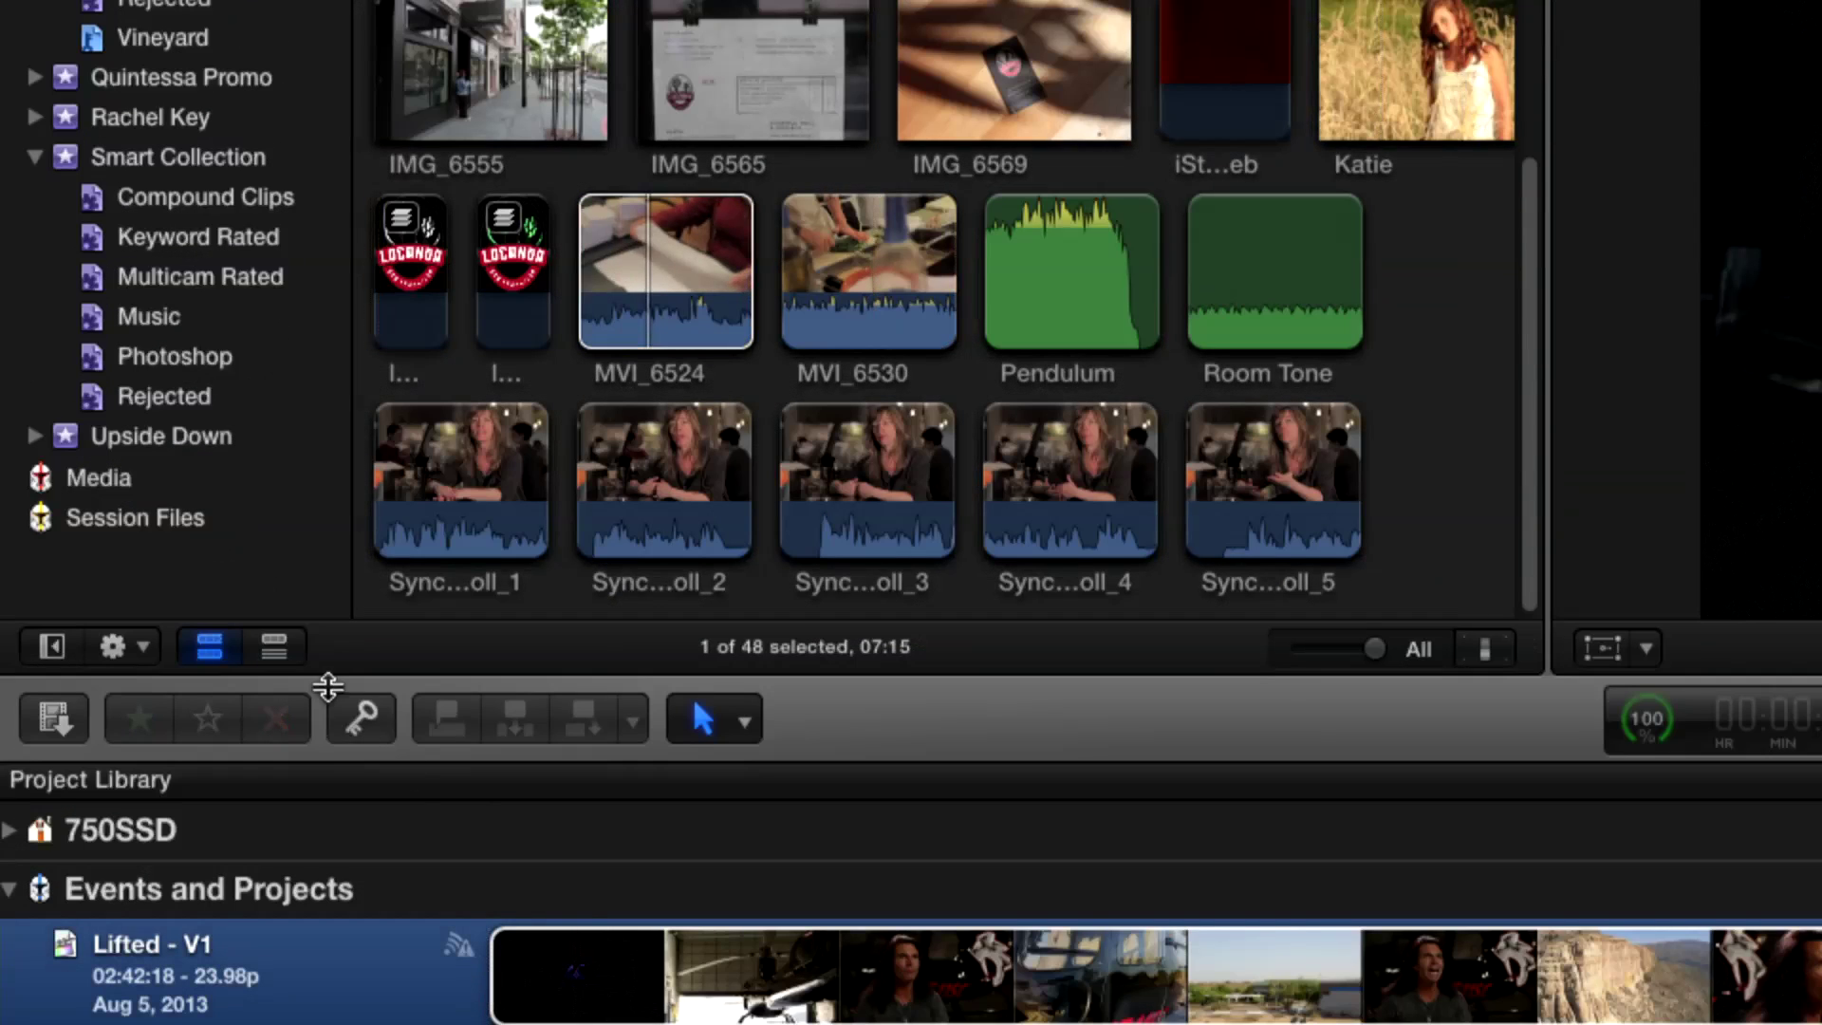
left_click(635, 309)
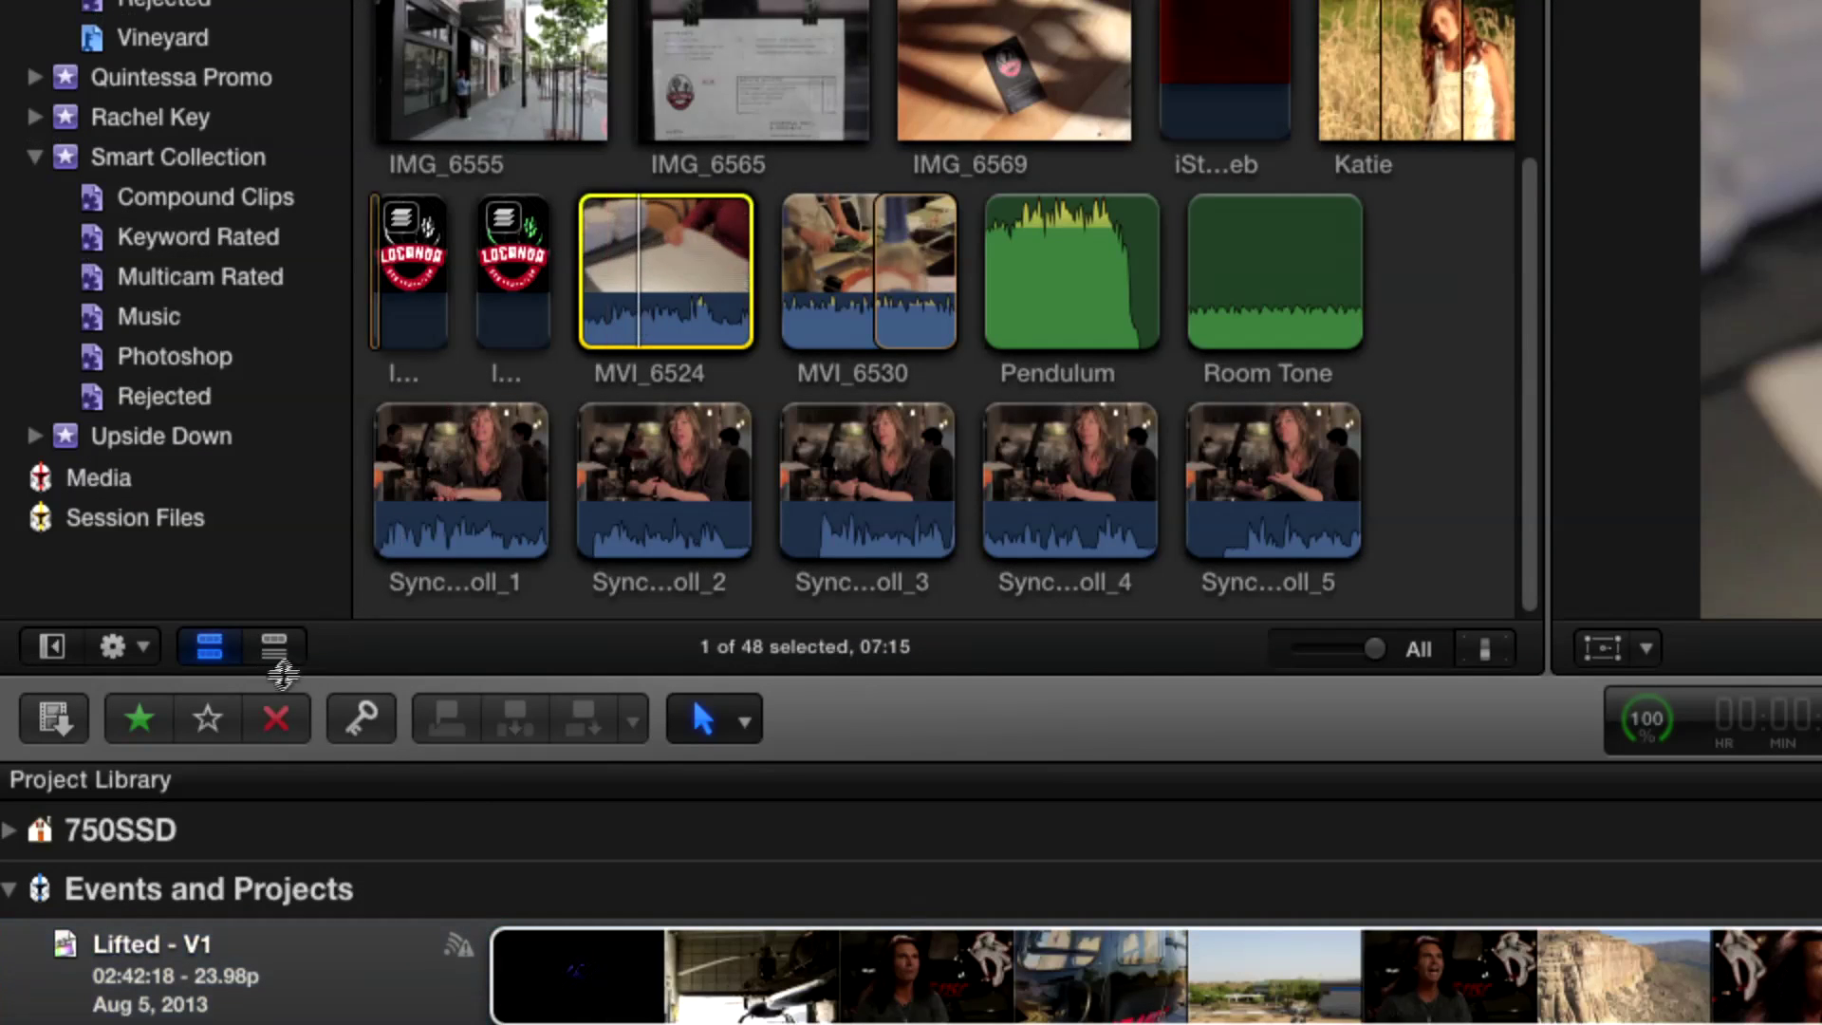
left_click(278, 721)
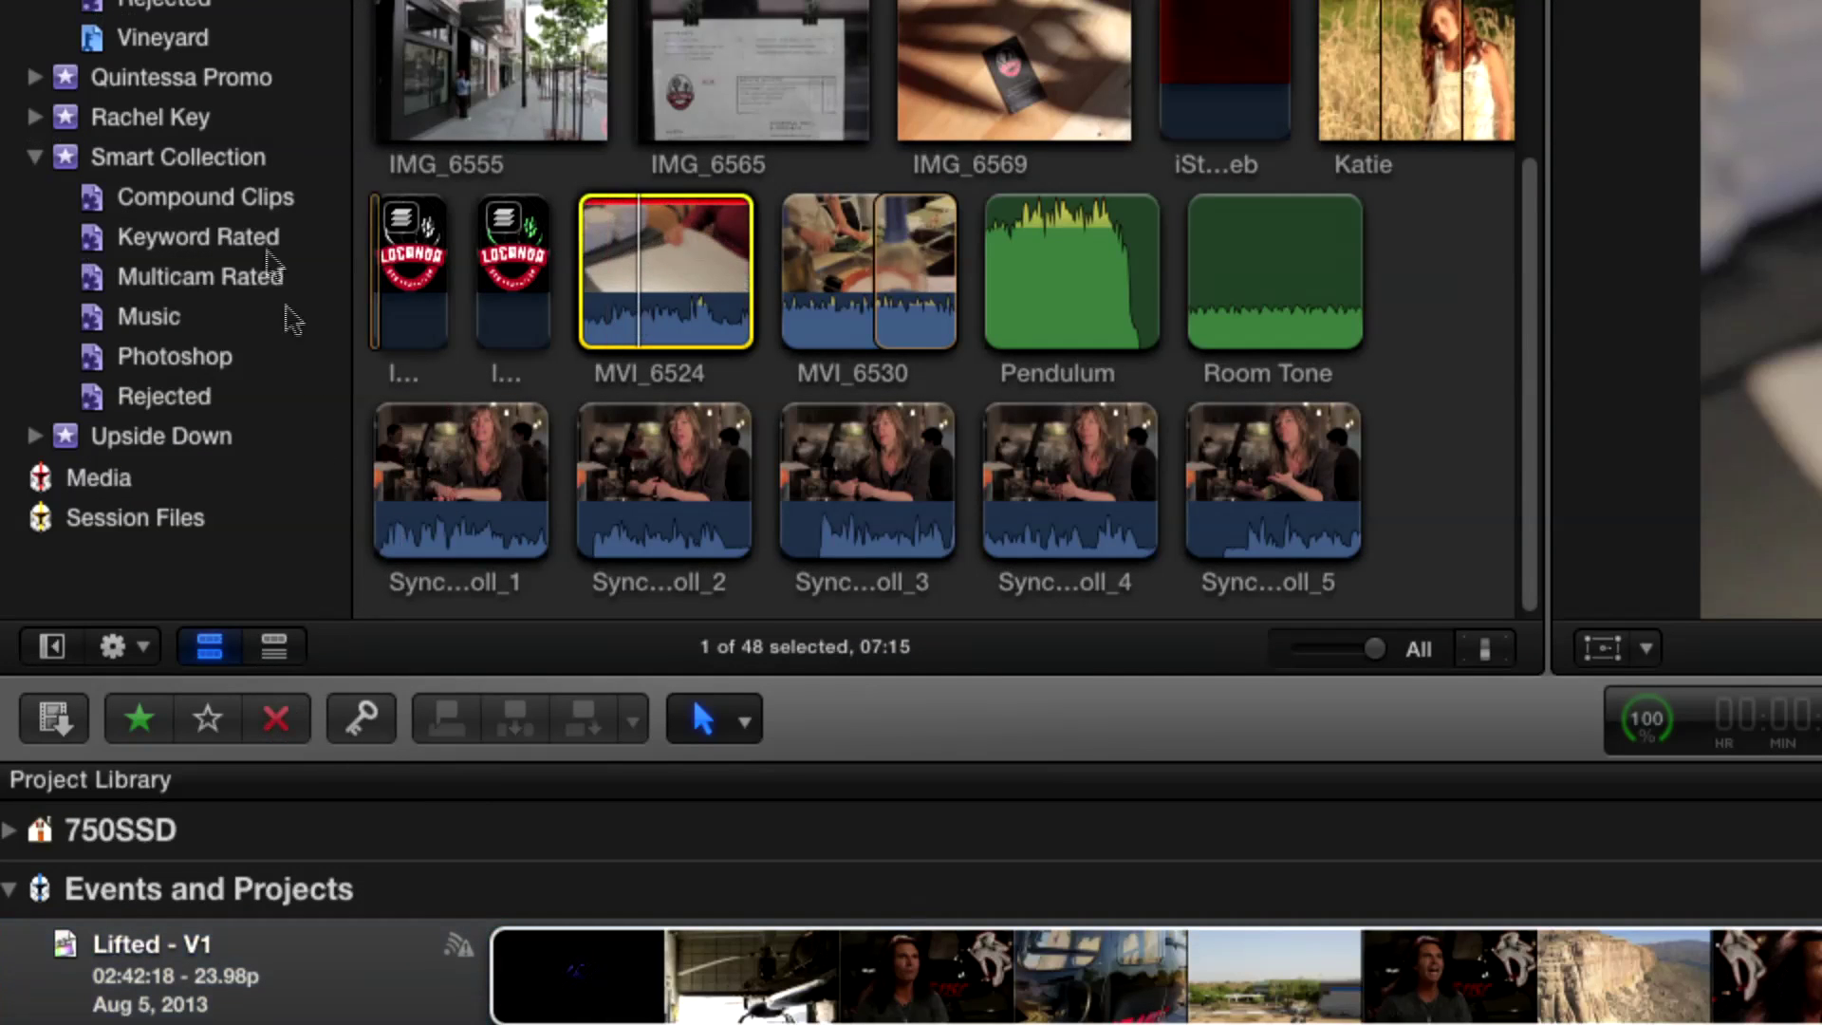
Confirm MVI_6524 appears in Locanda's Rejected smart collection and show the clip-filter choices.
left_click(156, 397)
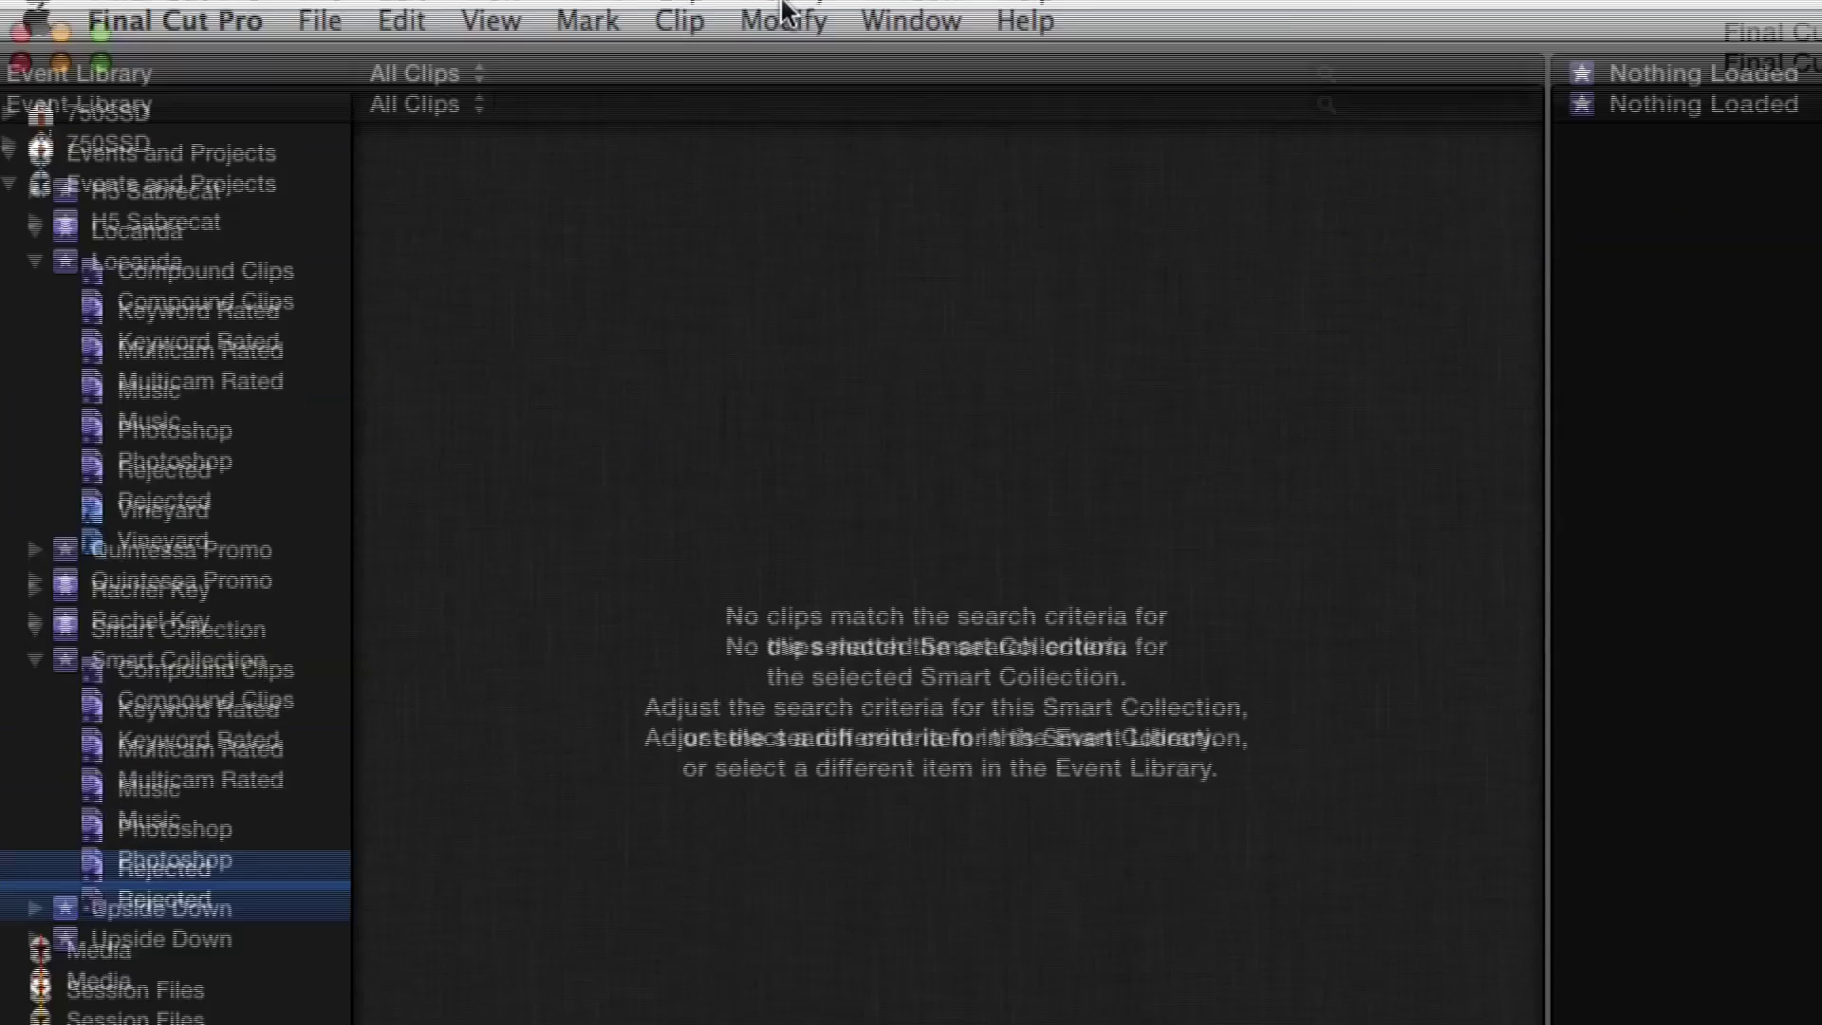
left_click(179, 503)
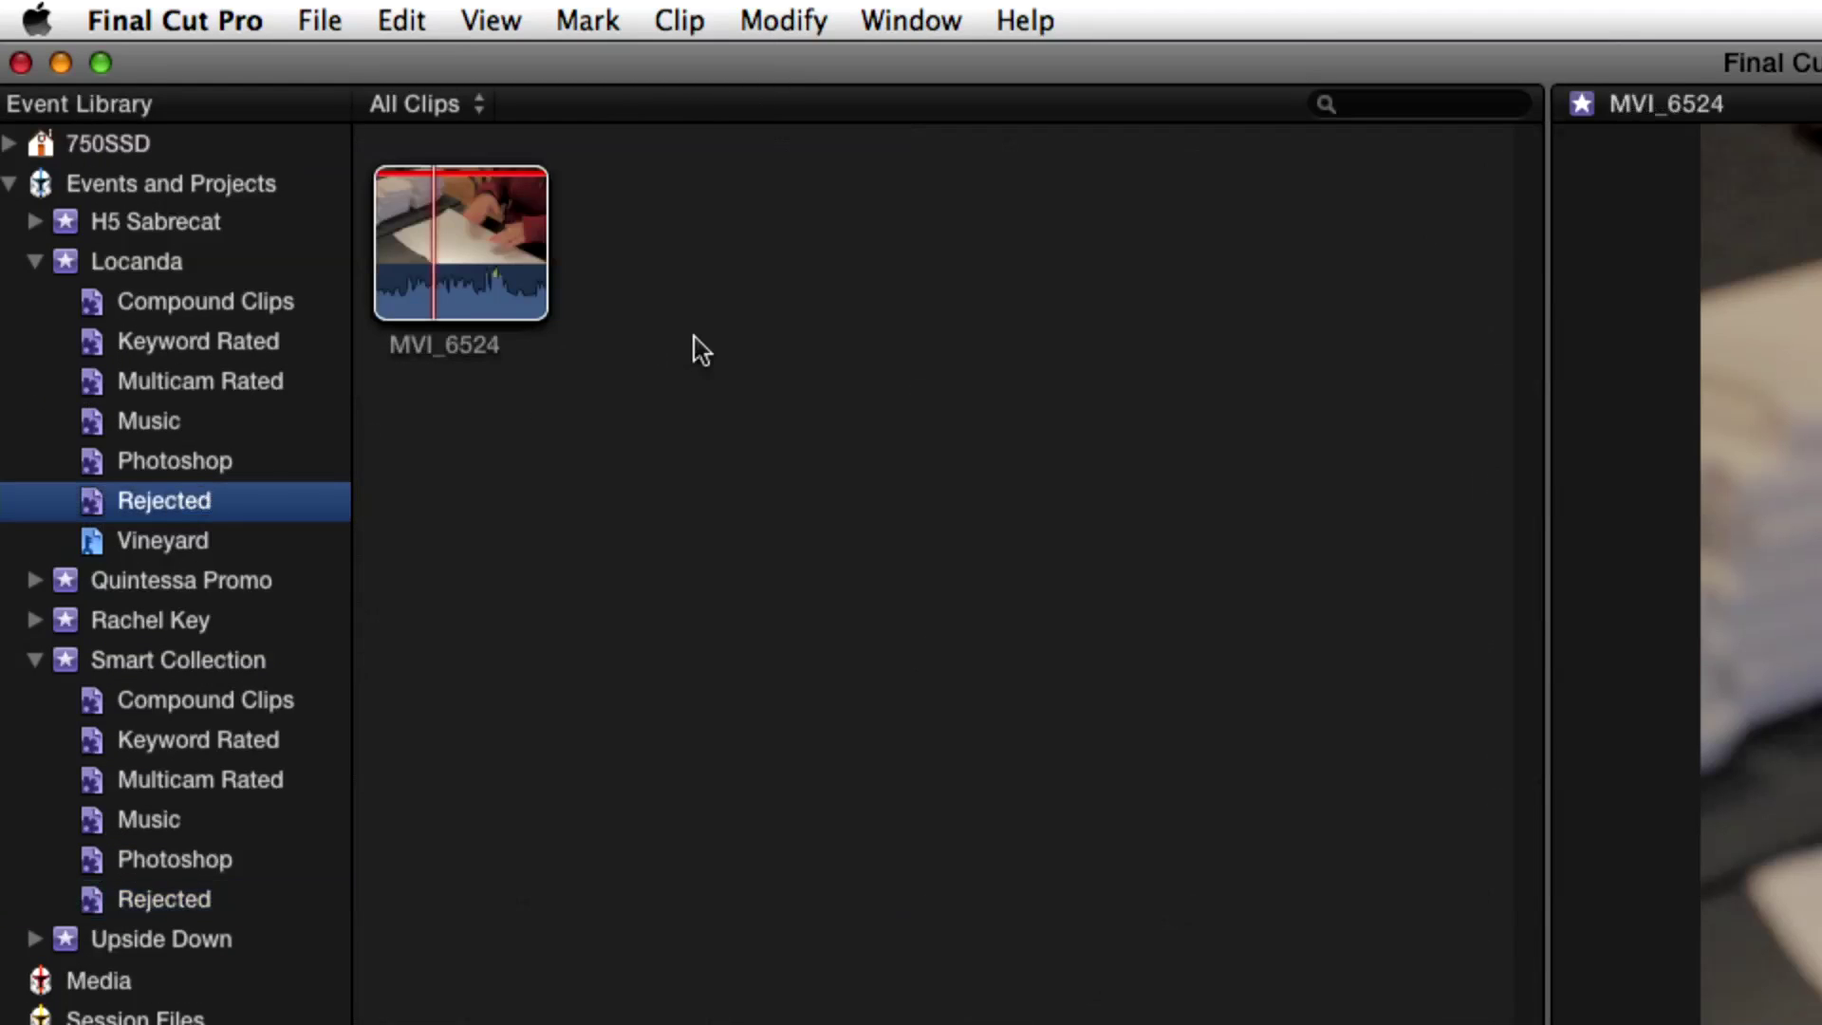
left_click(478, 105)
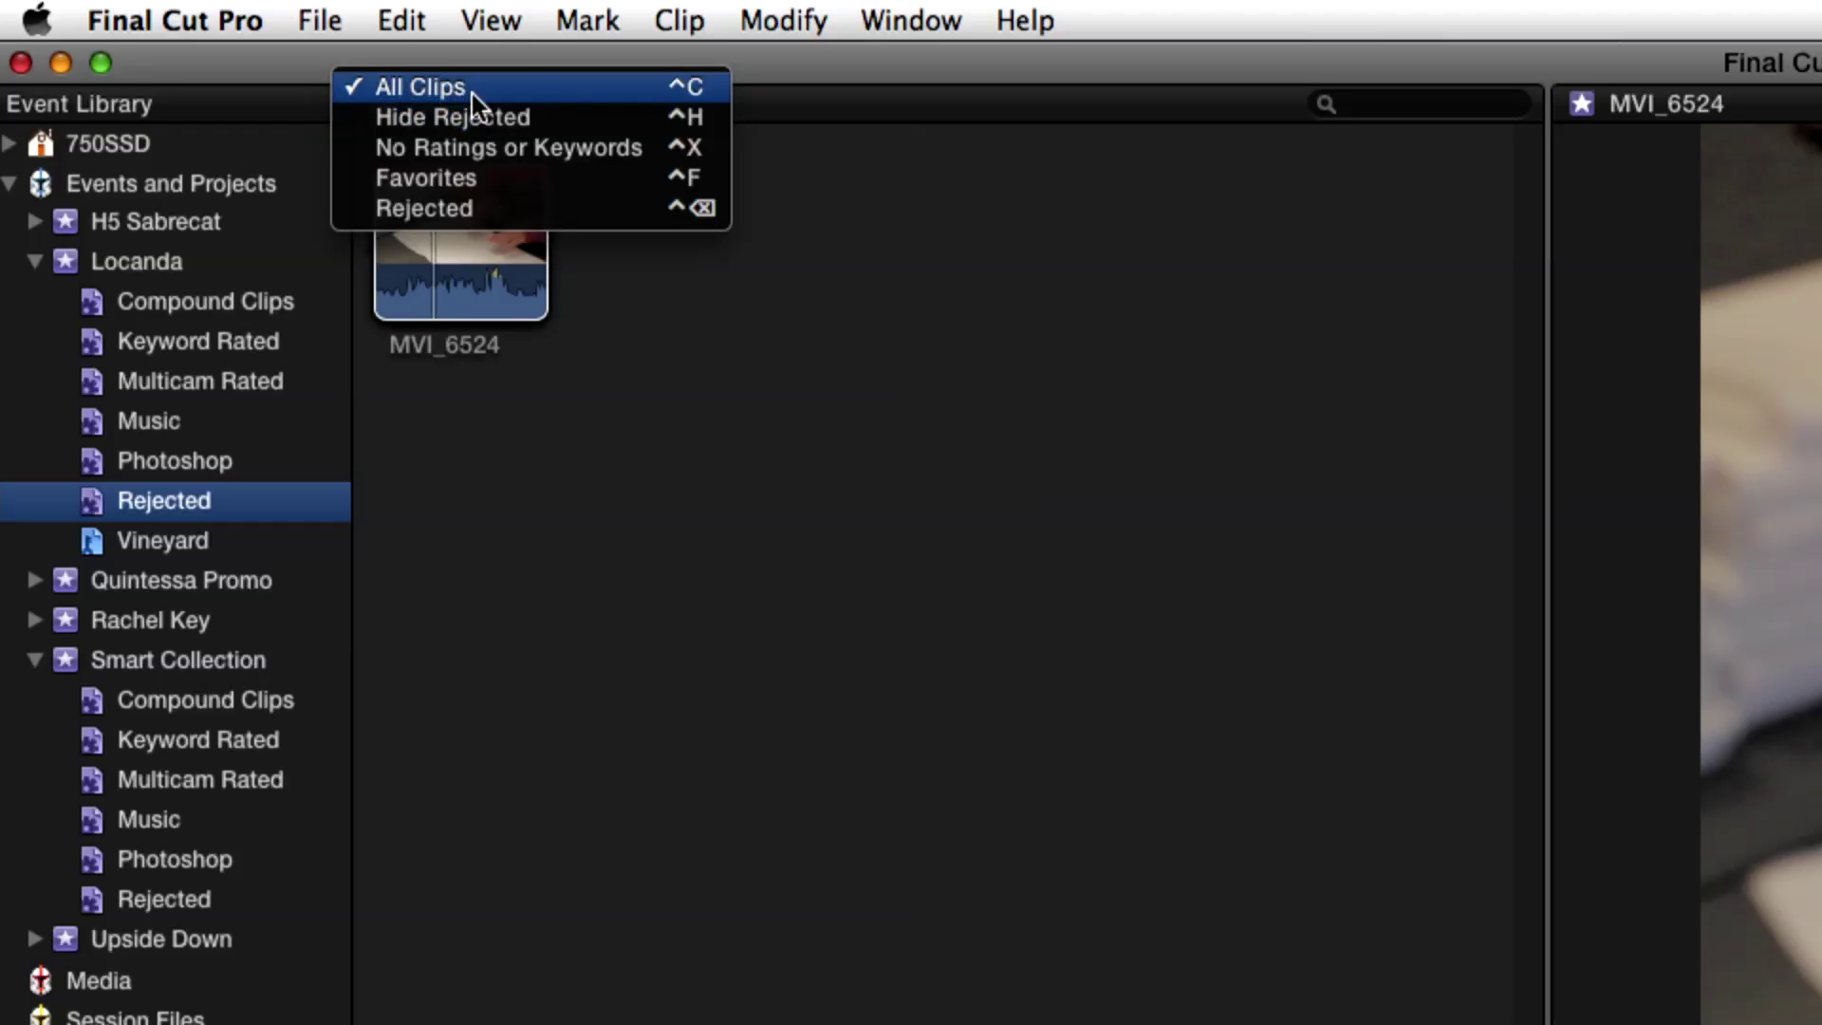
Filter the browser to Hide Rejected, leaving the Rejected collection empty, and reopen the filter menu.
left_click(475, 116)
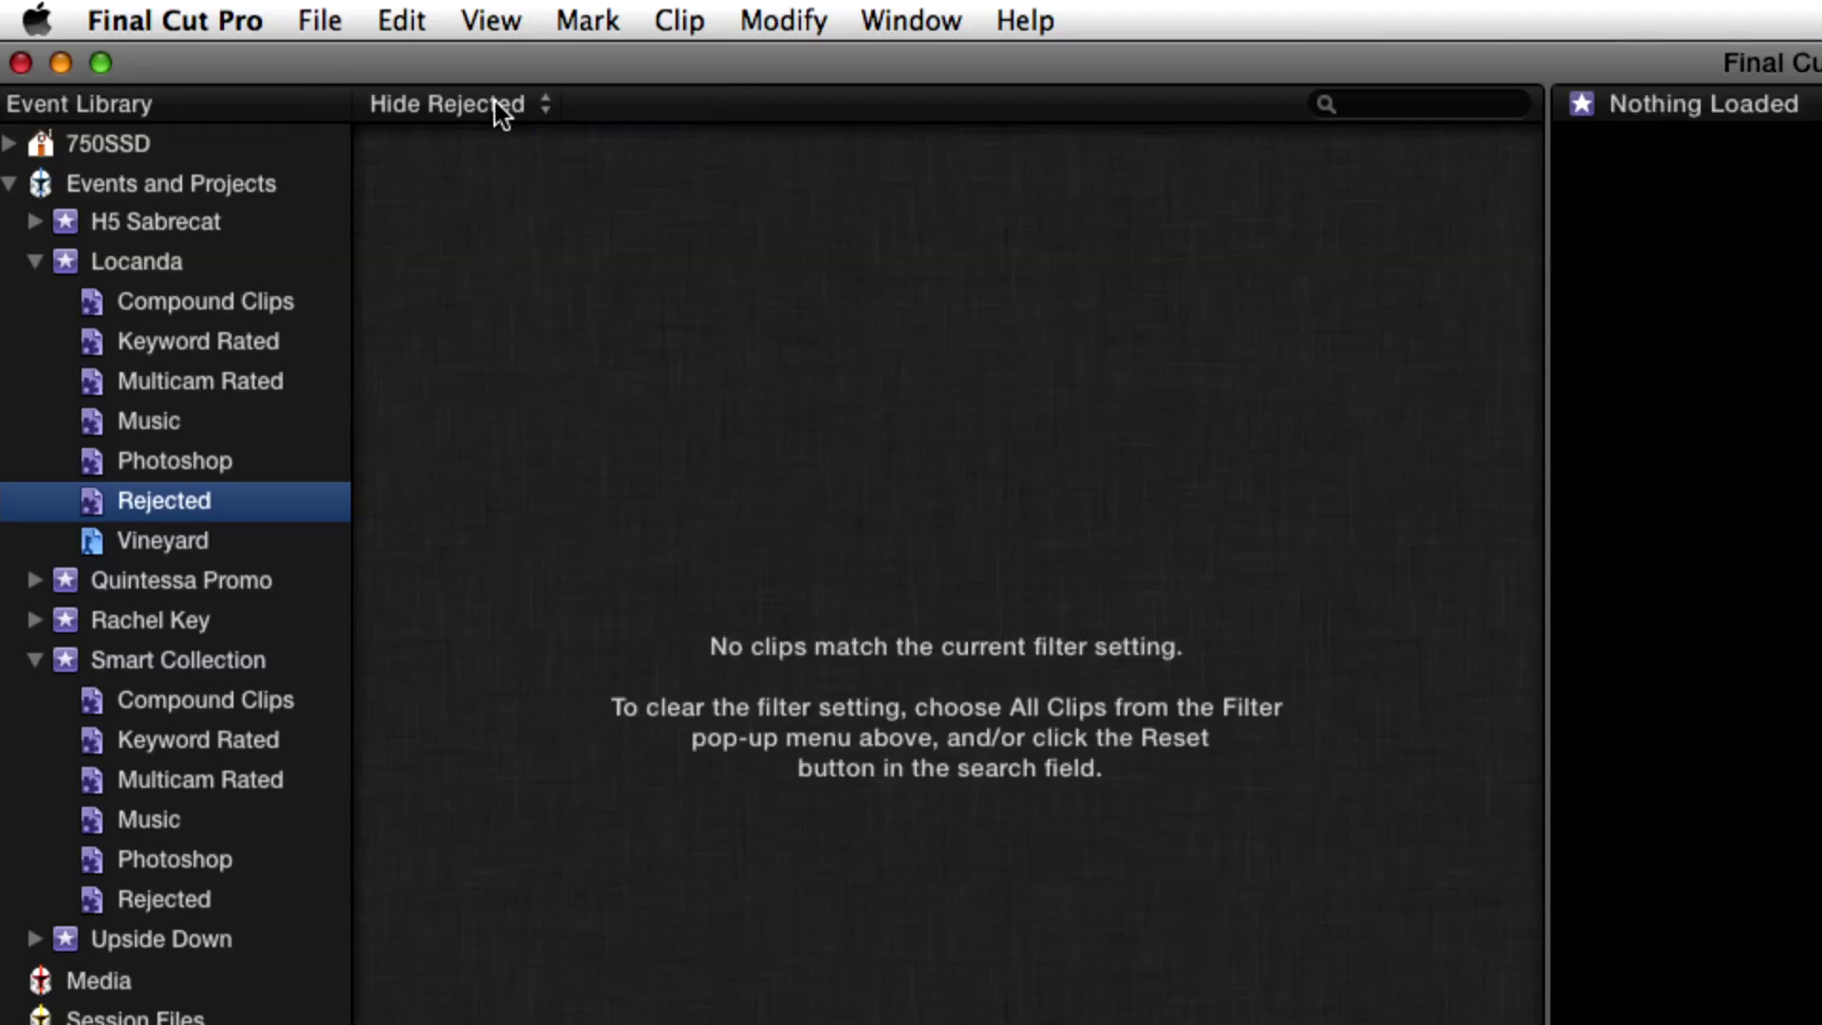
left_click(493, 100)
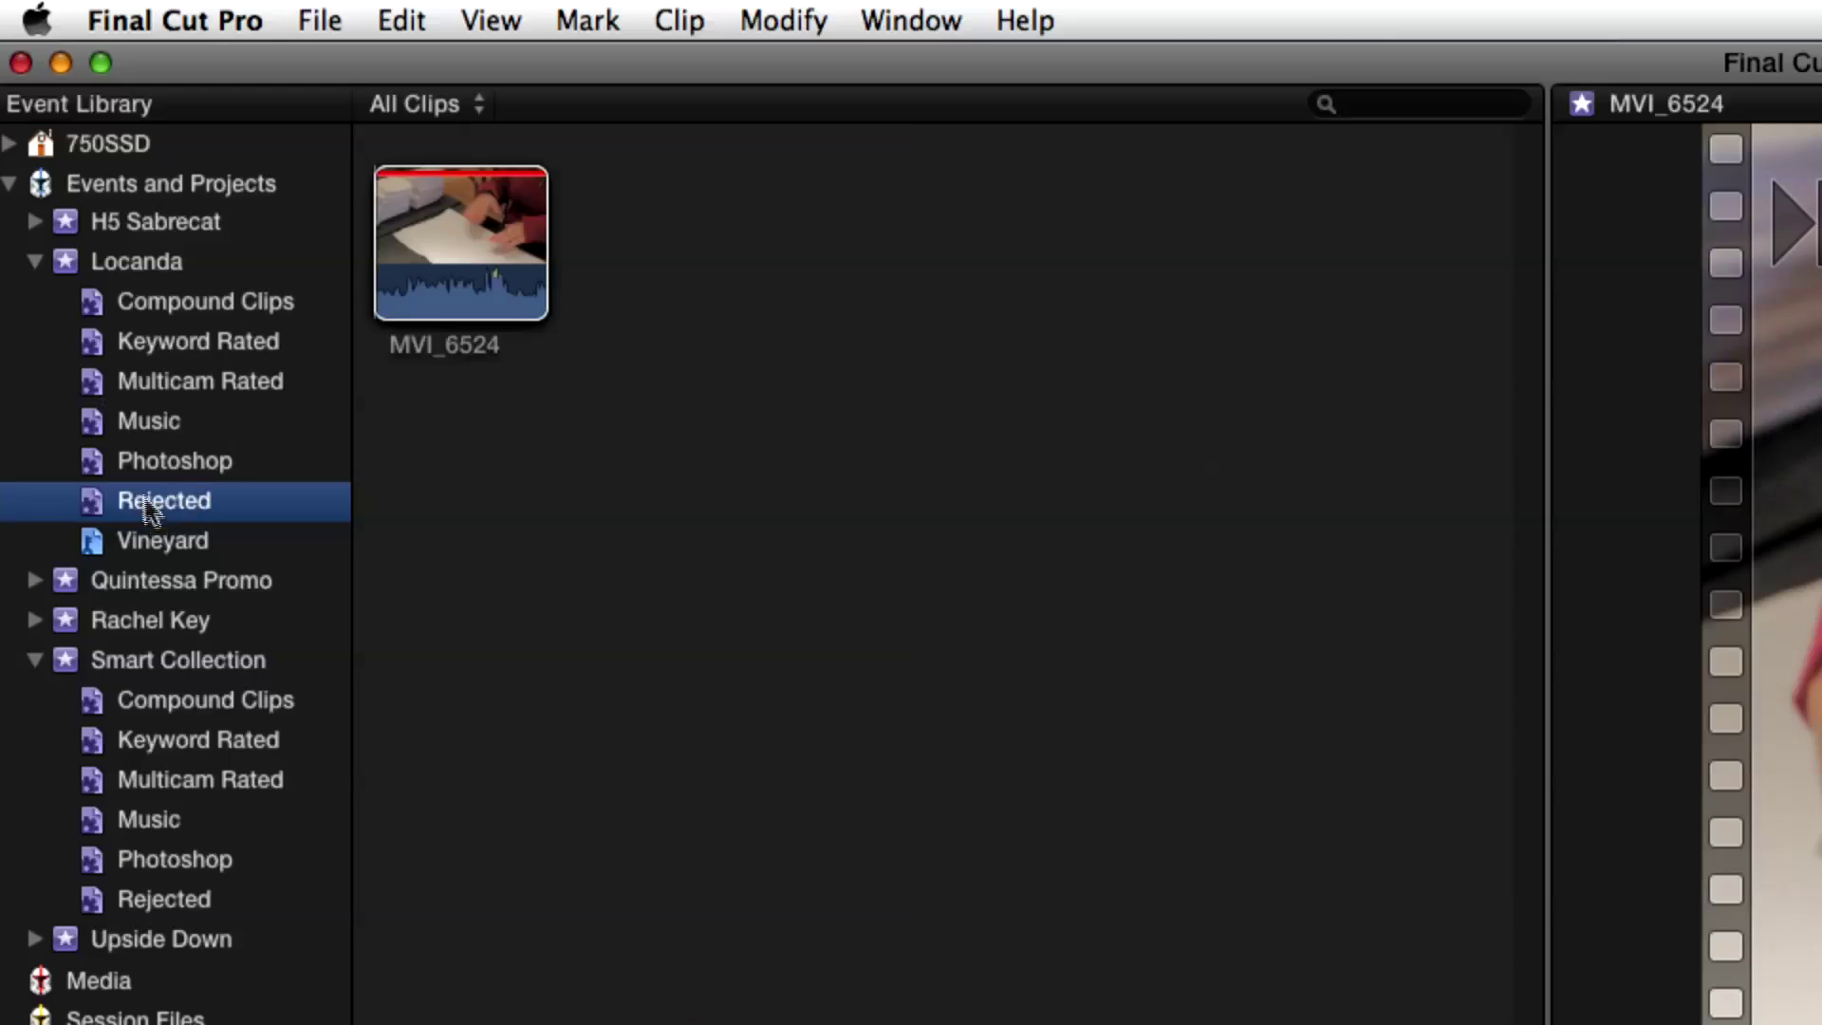
Check the Photoshop and Rejected collections, then select the Smart Collection event itself.
left_click(152, 465)
left_click(141, 503)
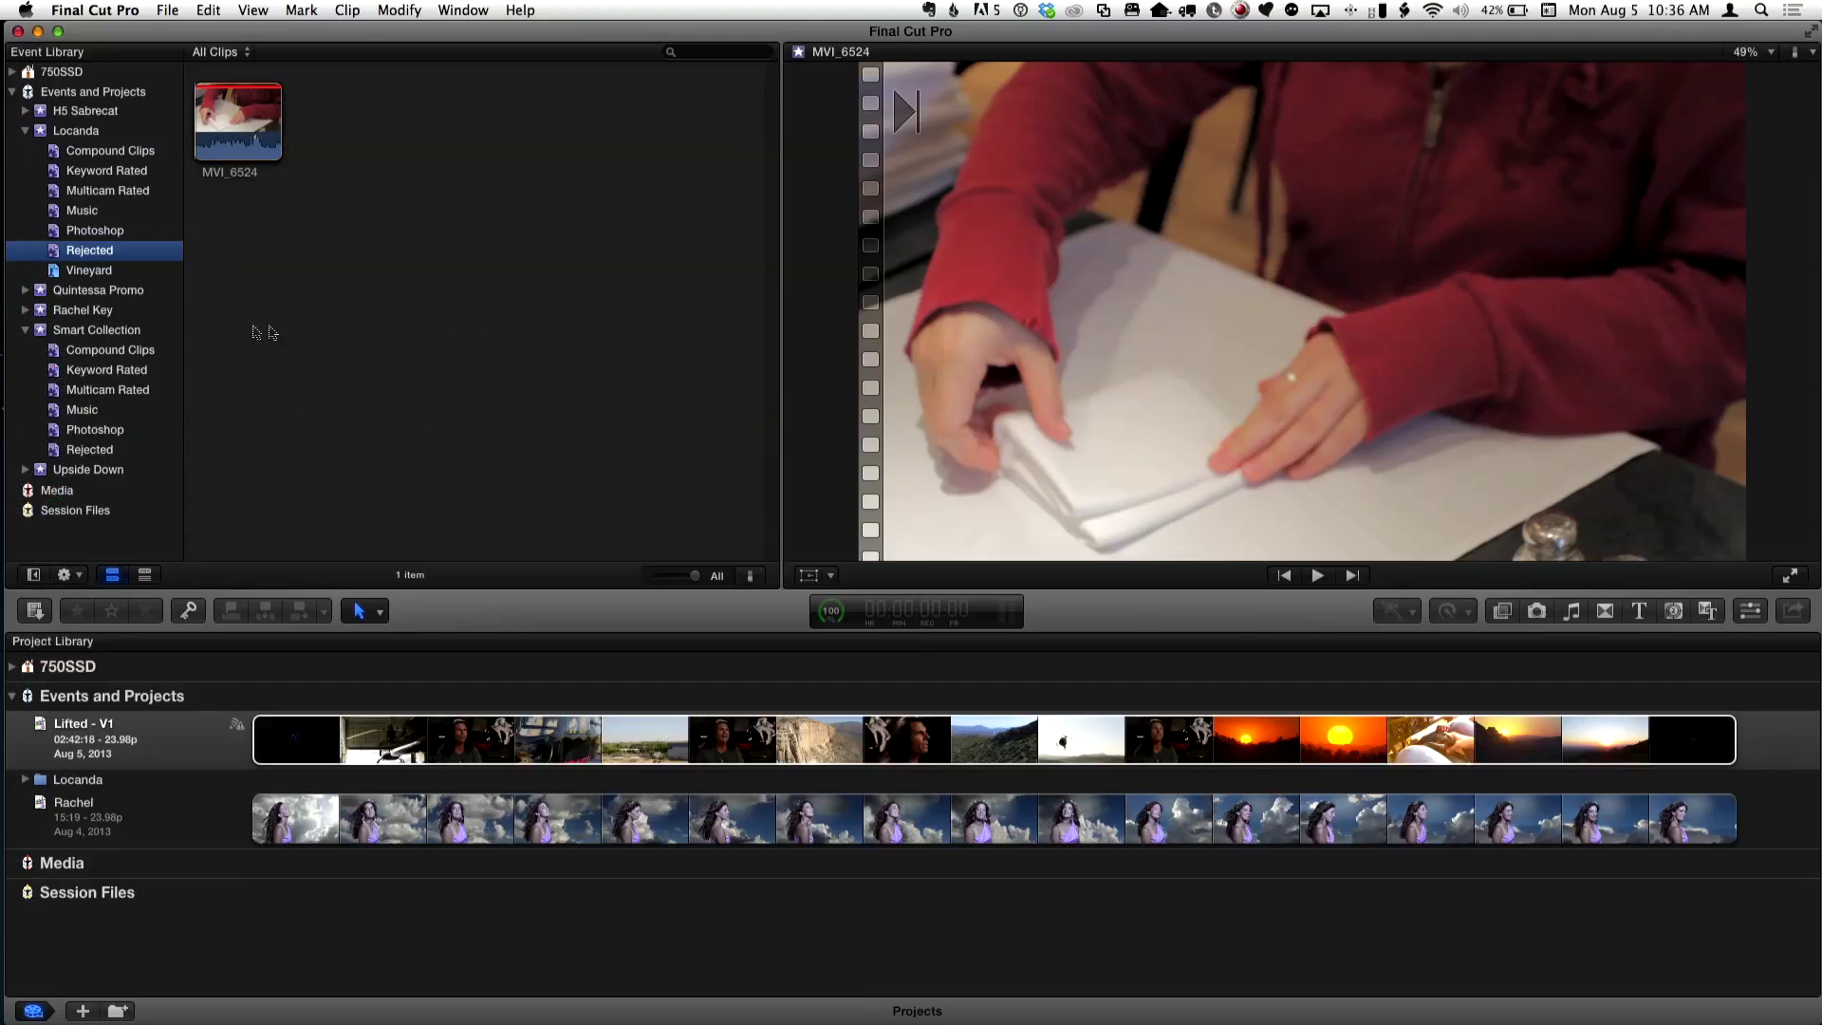
left_click(117, 331)
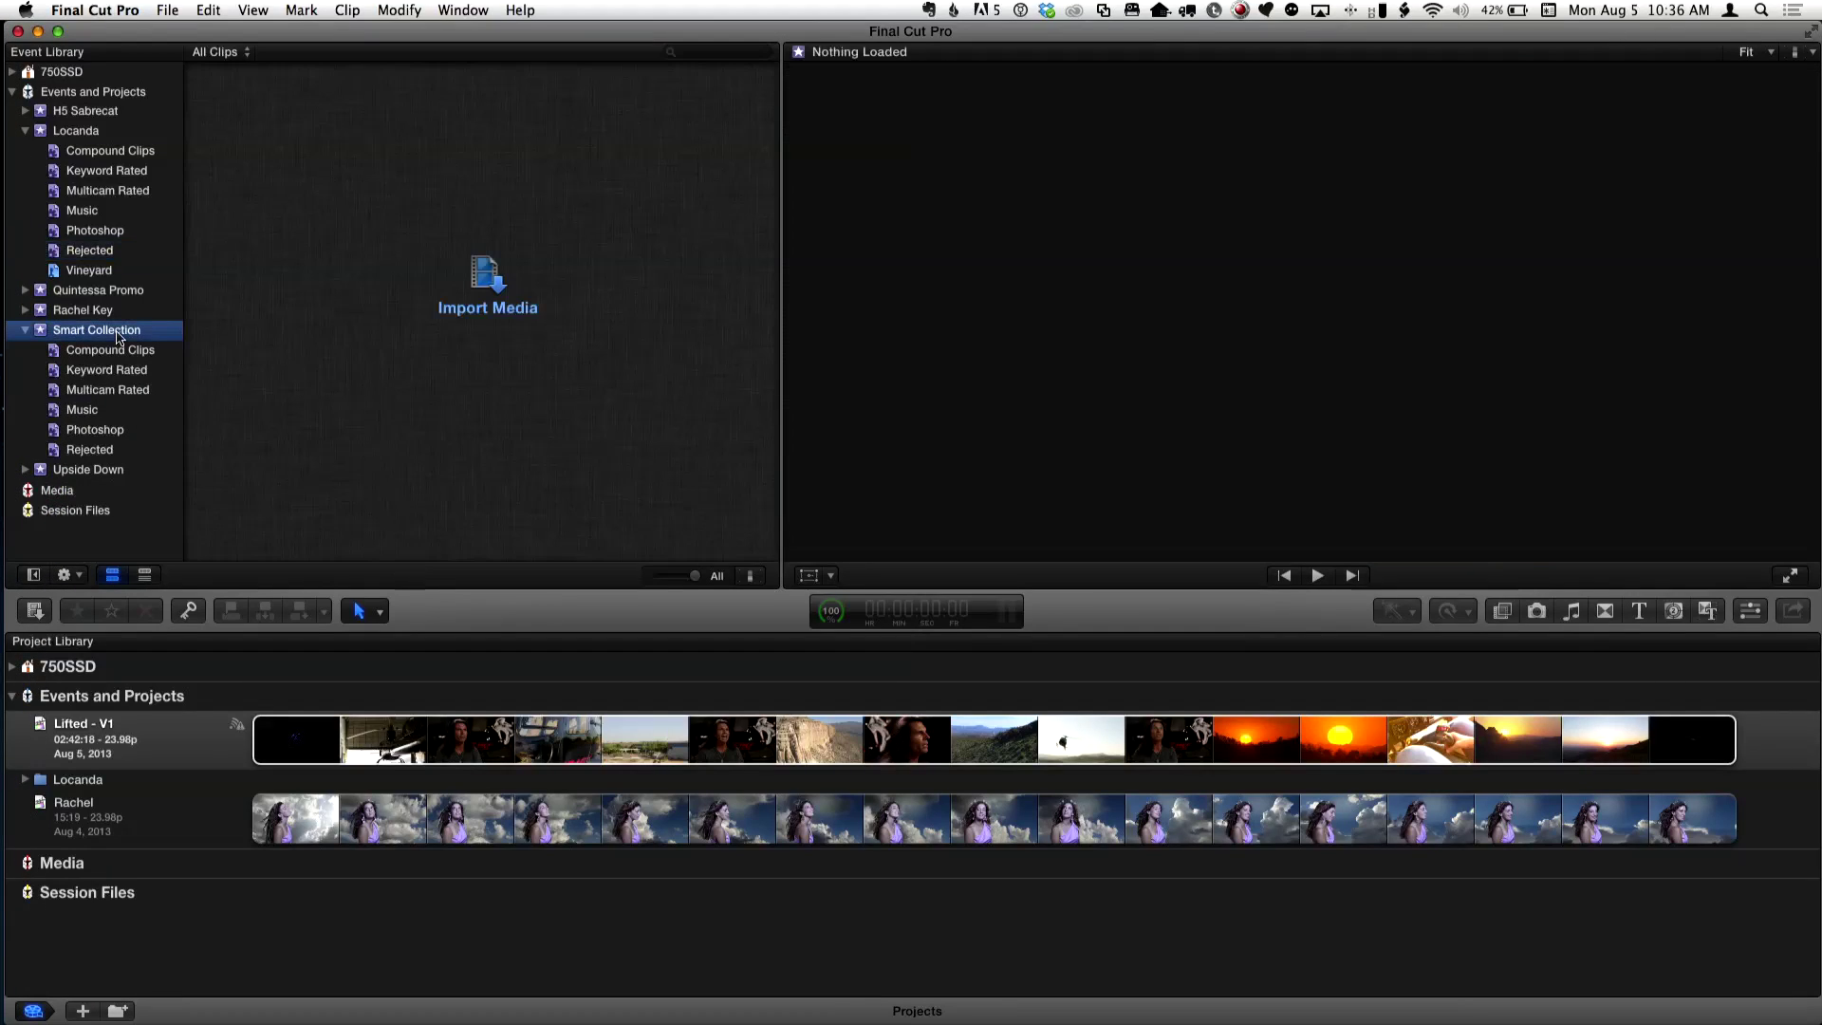